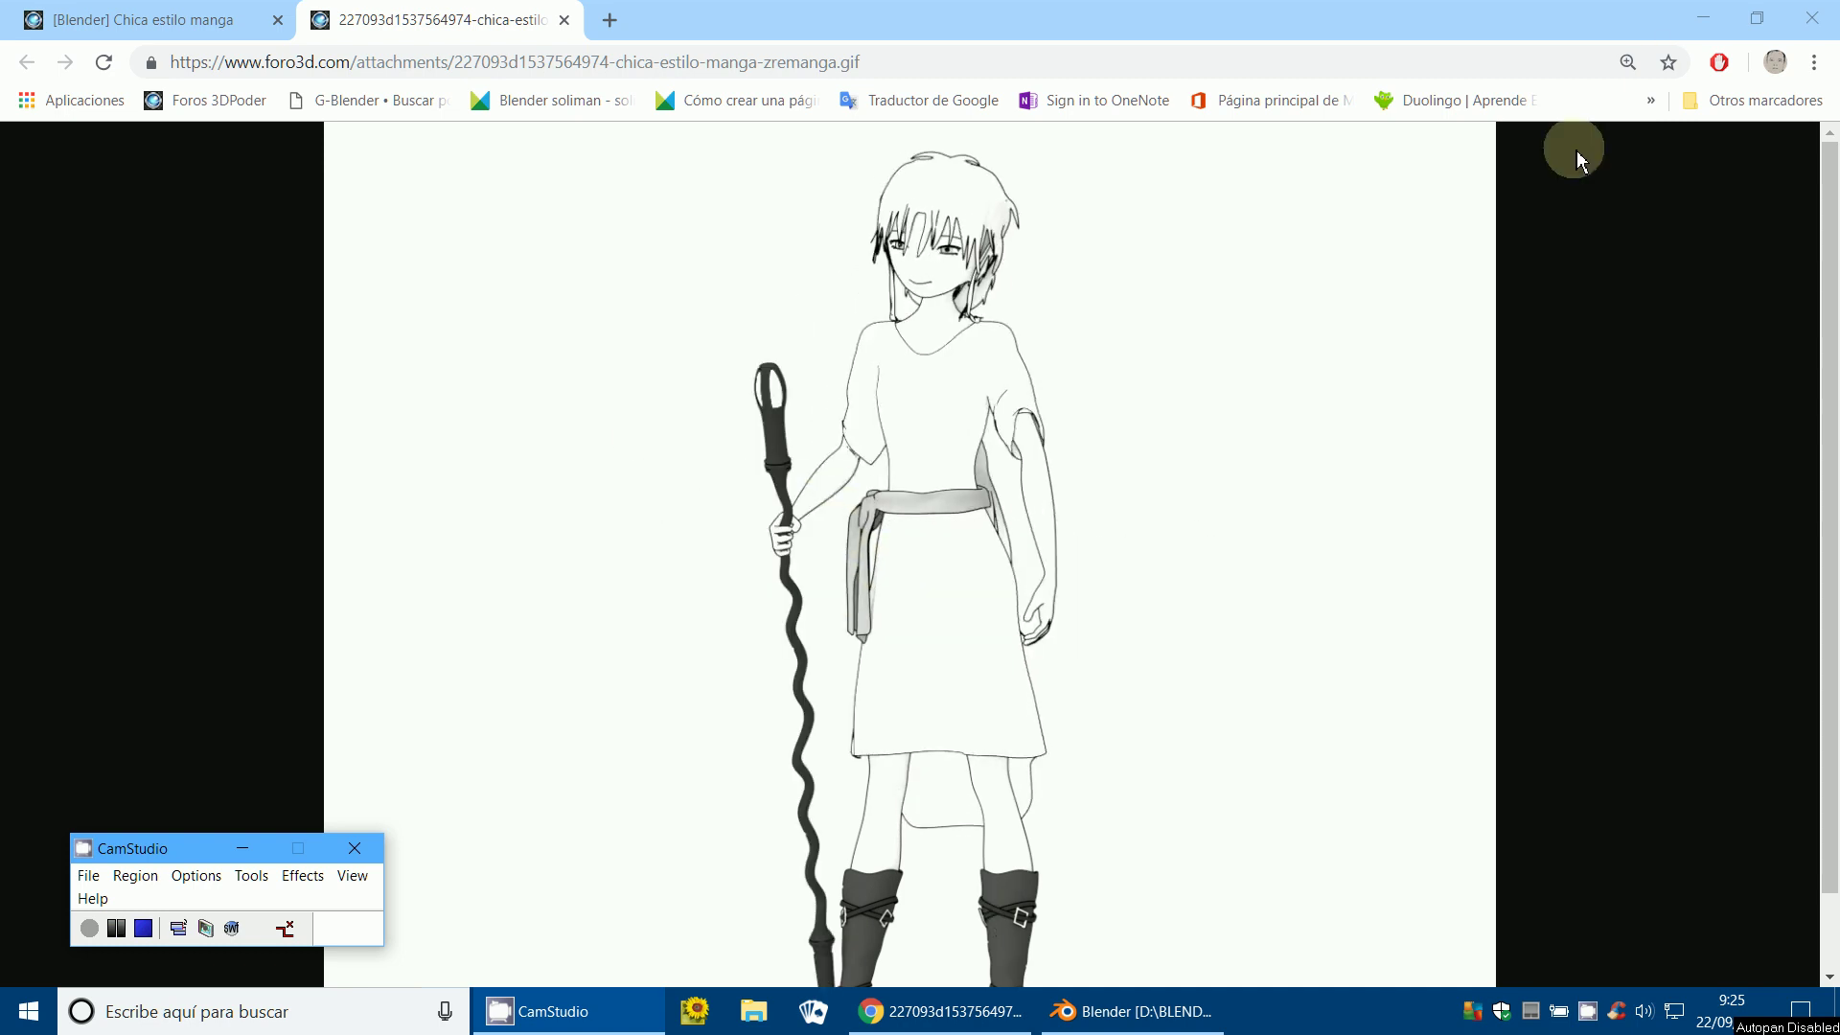
Minimize the Chrome window showing the manga reference GIF to reveal Blender.
left_click(1703, 18)
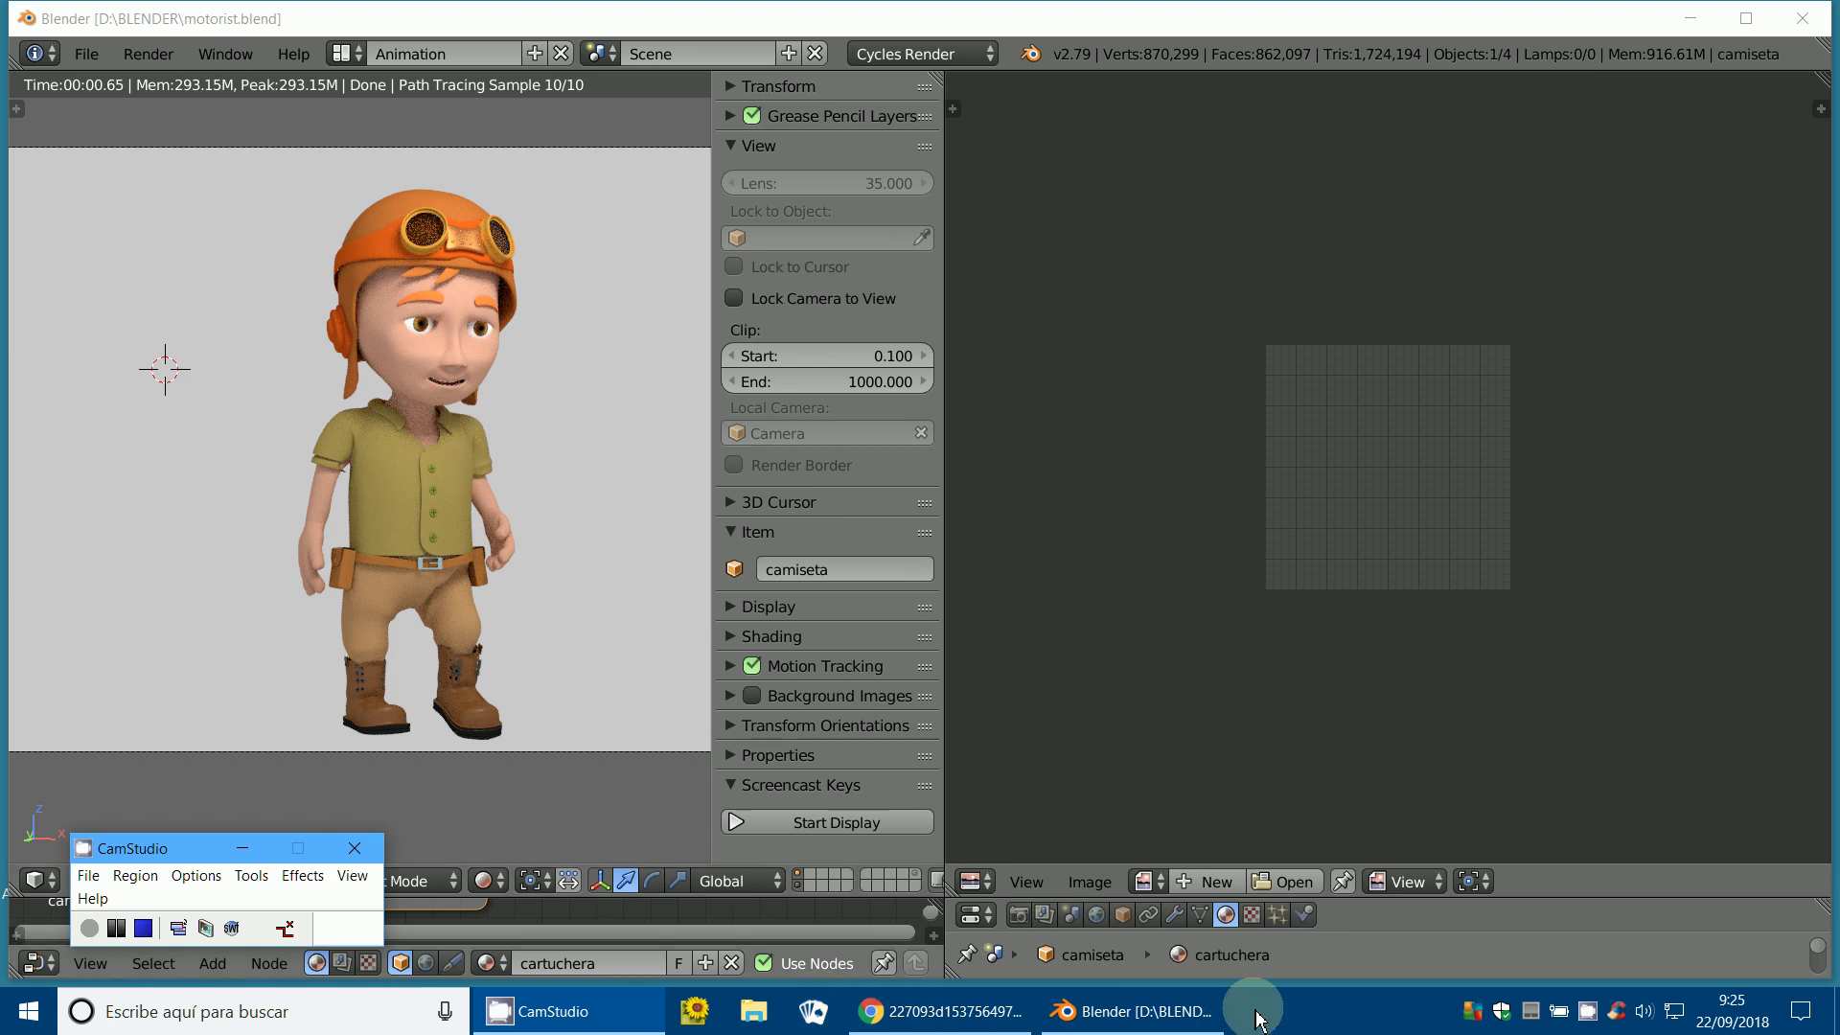
Bring Blender forward, render the cartoon boy with F12, and return to the main window.
left_click(1155, 1024)
key("F12")
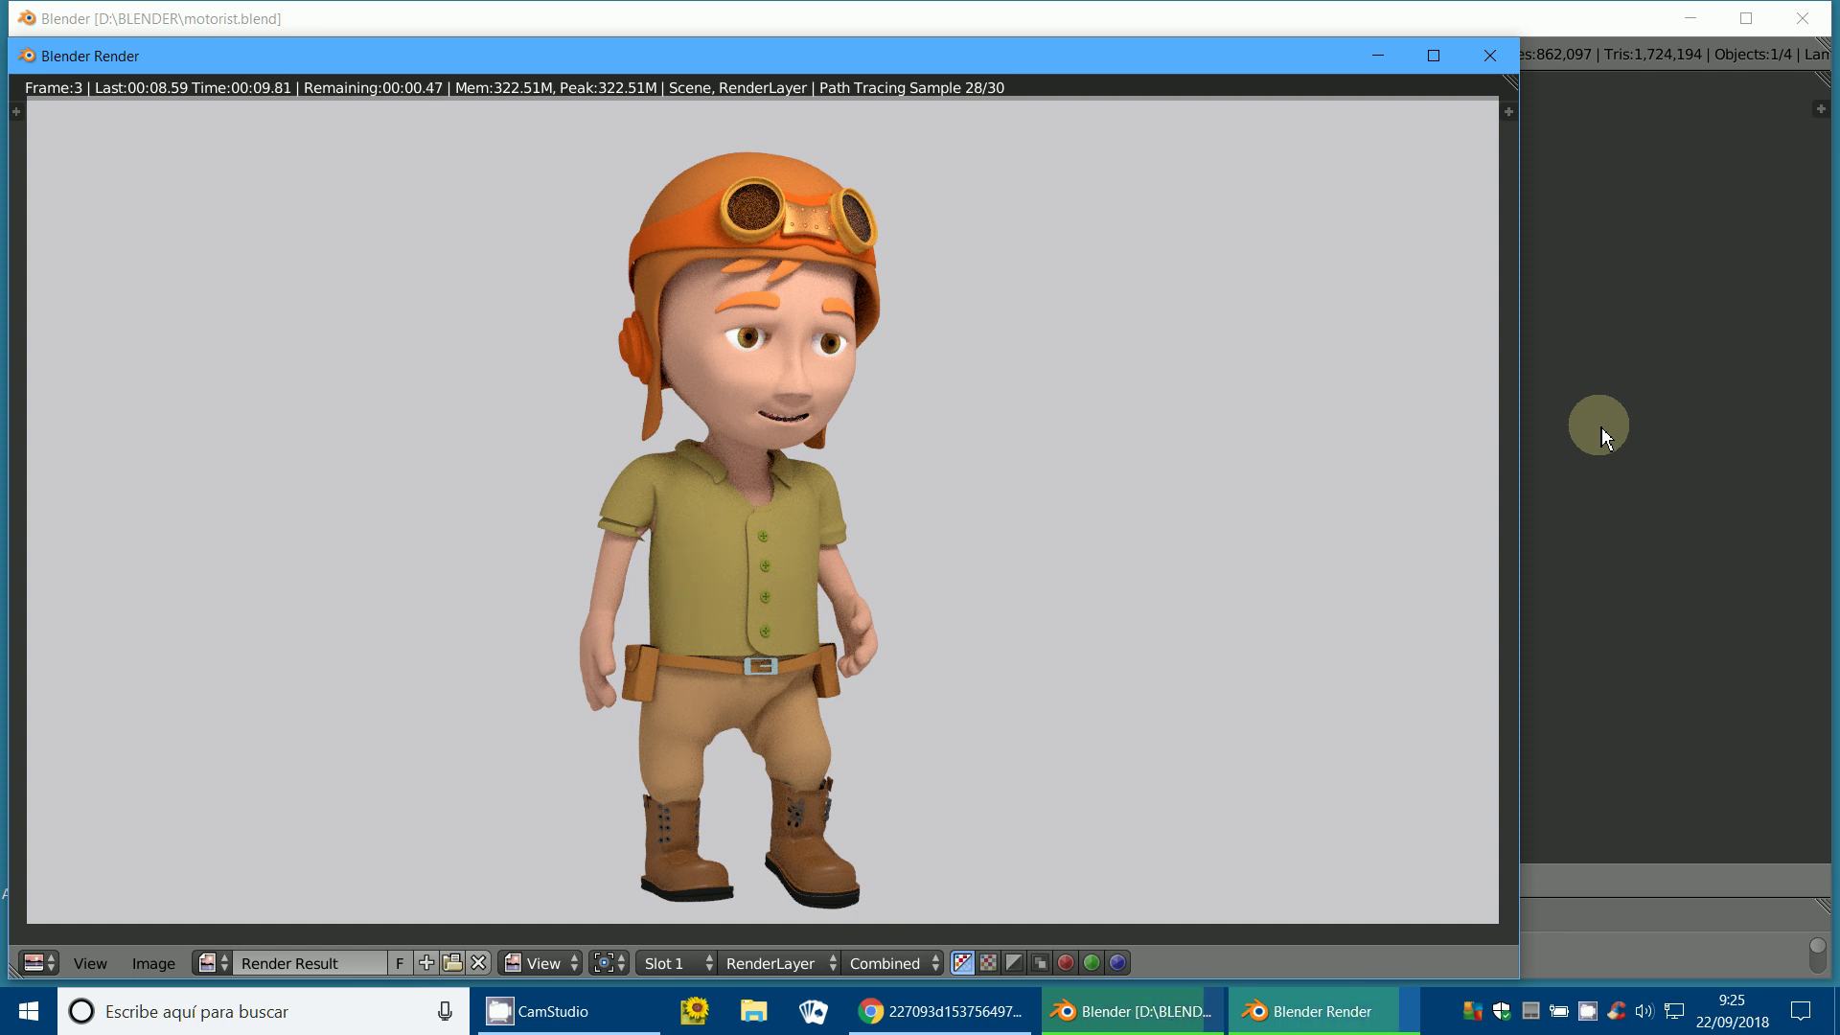
left_click(1601, 428)
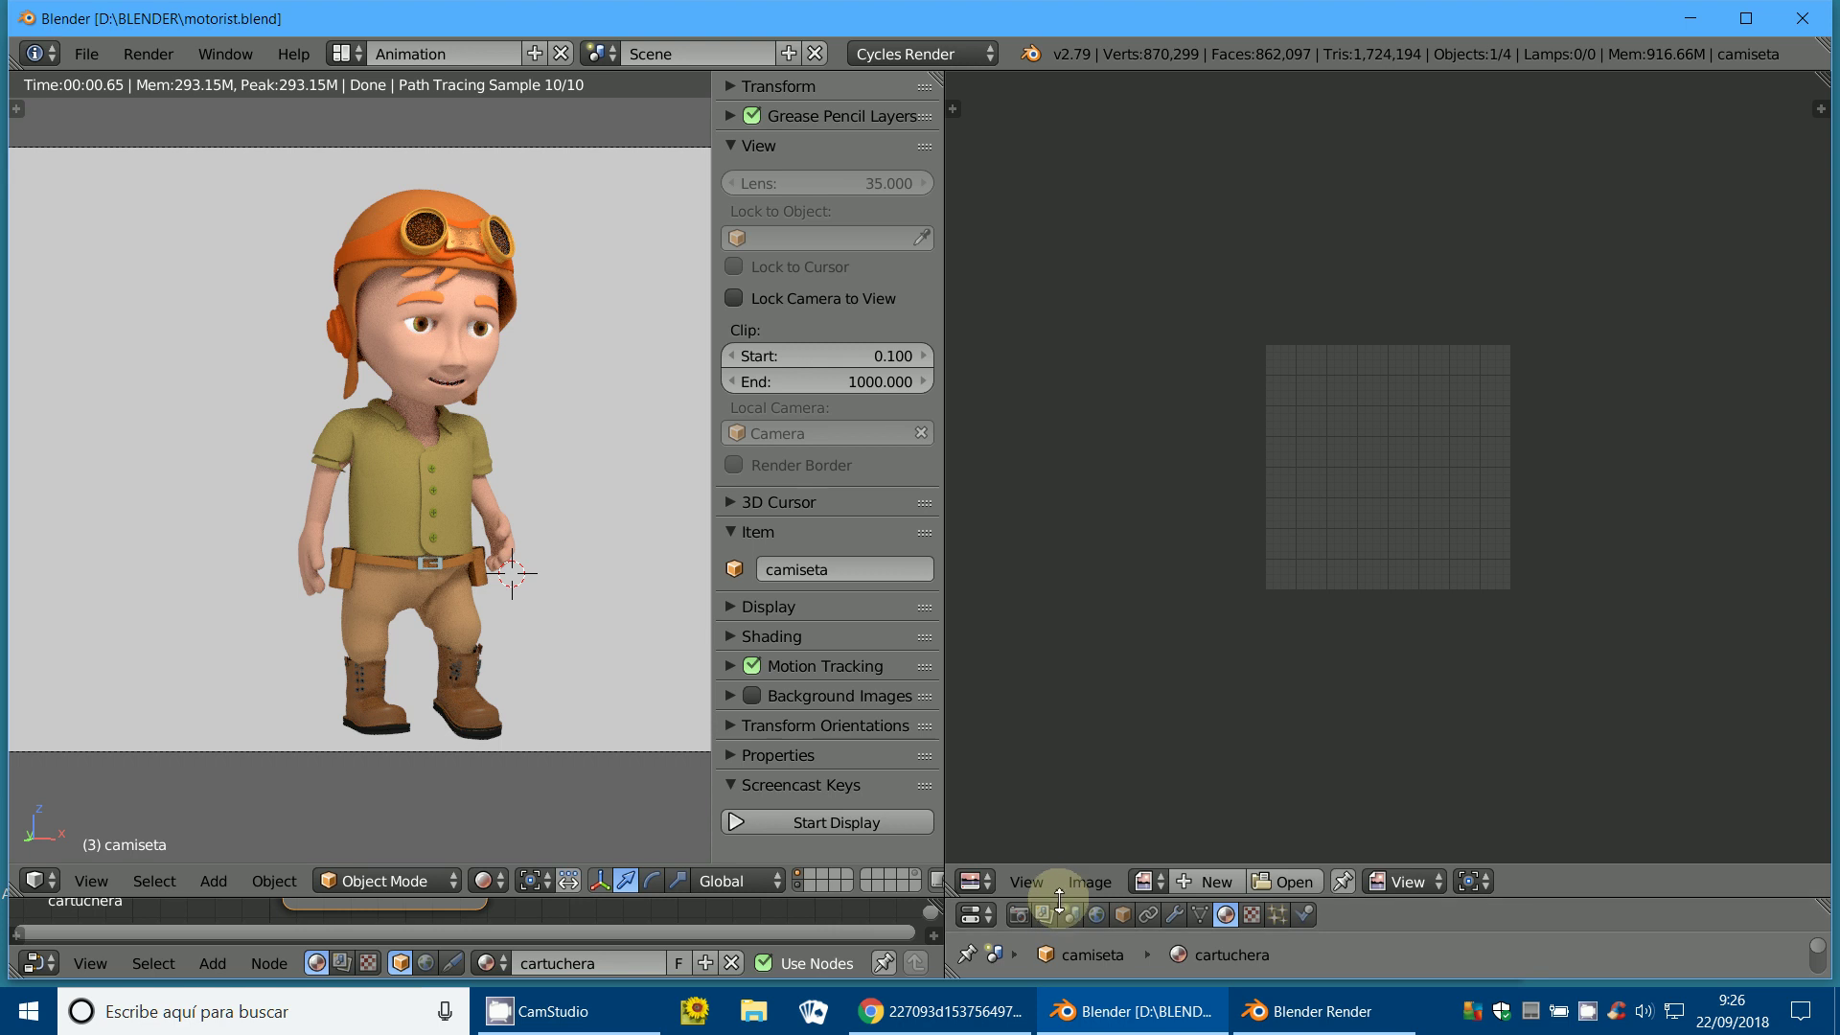
Enable a transparent Film background and Freestyle line rendering in Render properties.
left_click_drag(1061, 900, 1021, 359)
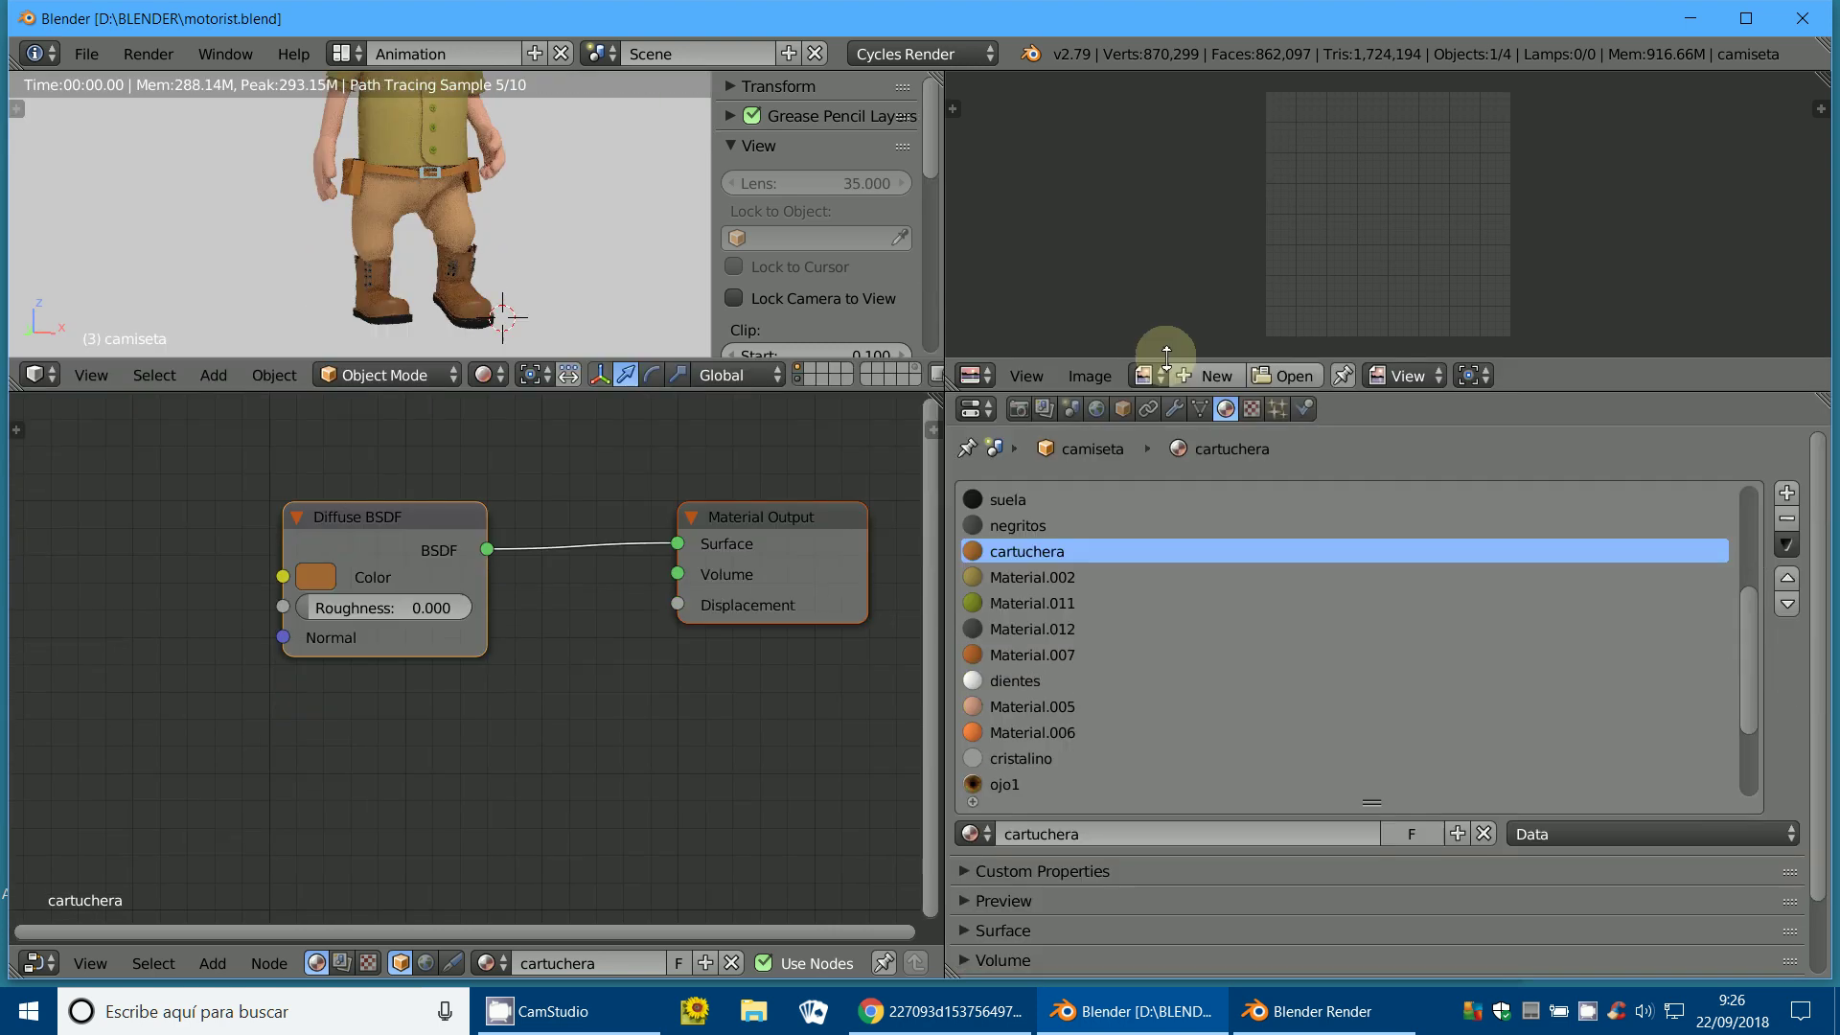
left_click(1018, 375)
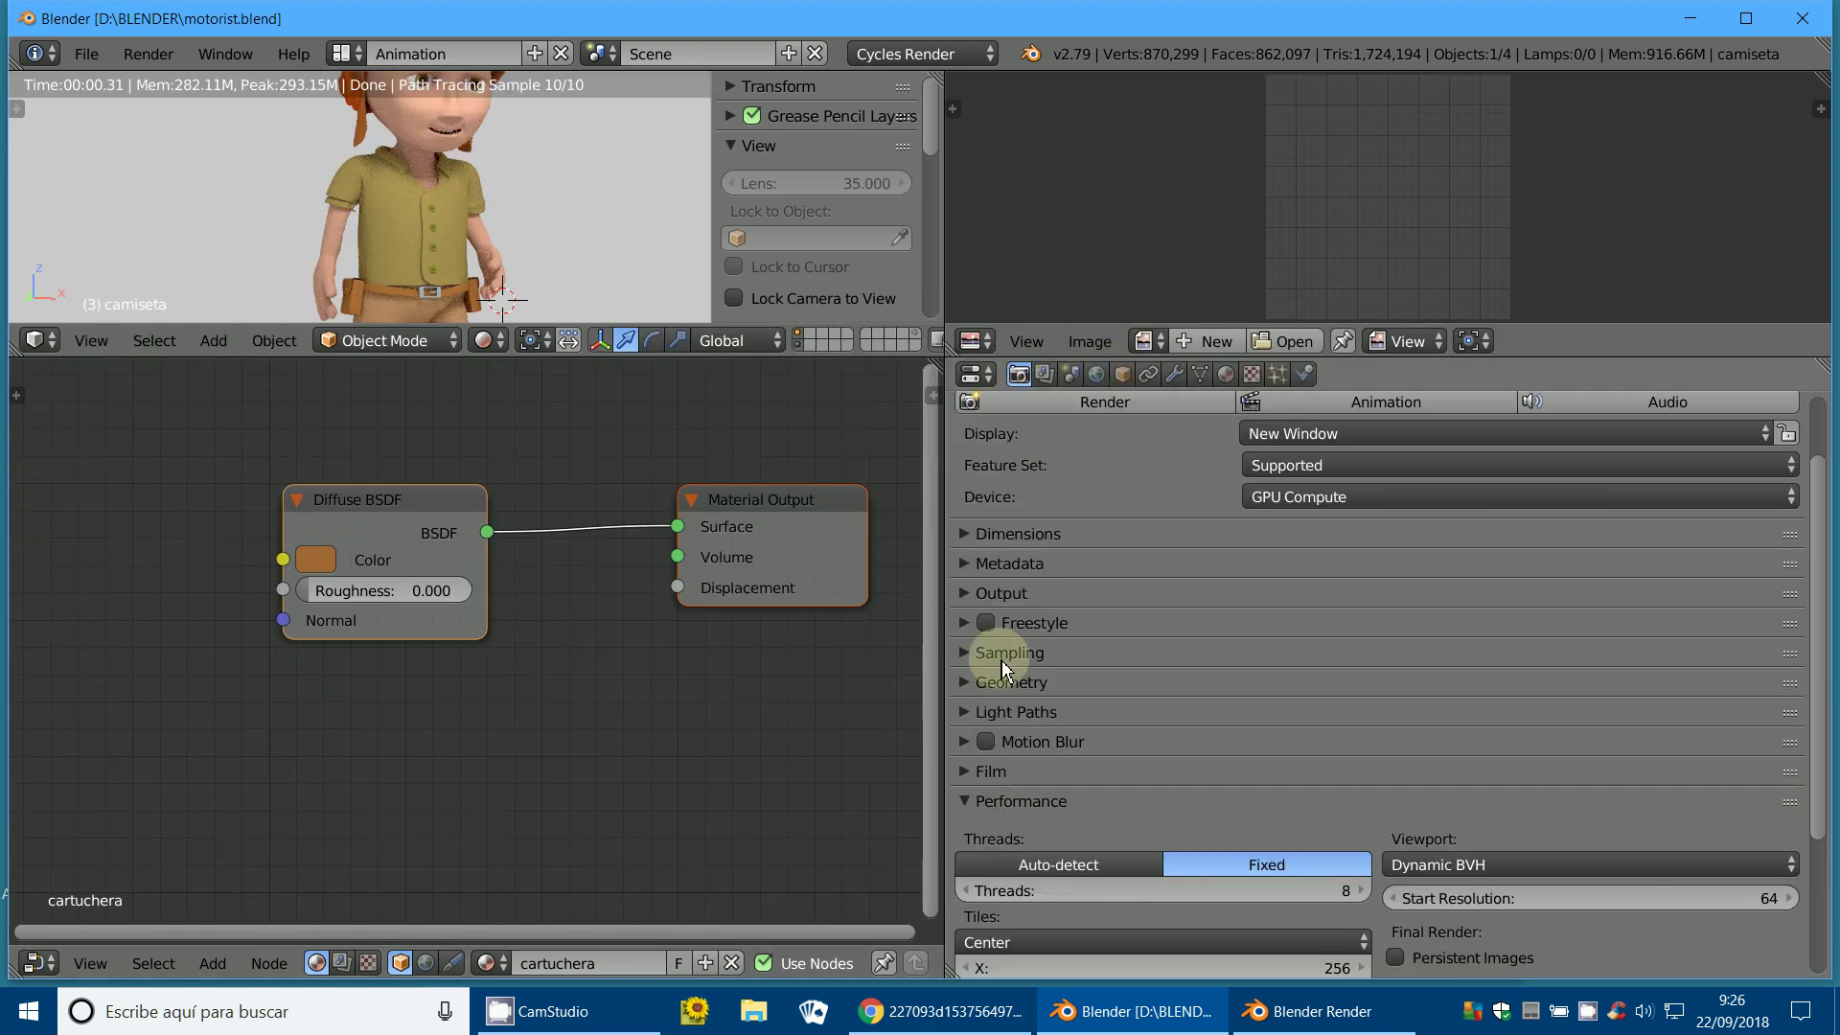
scroll(997, 700, "down", 5)
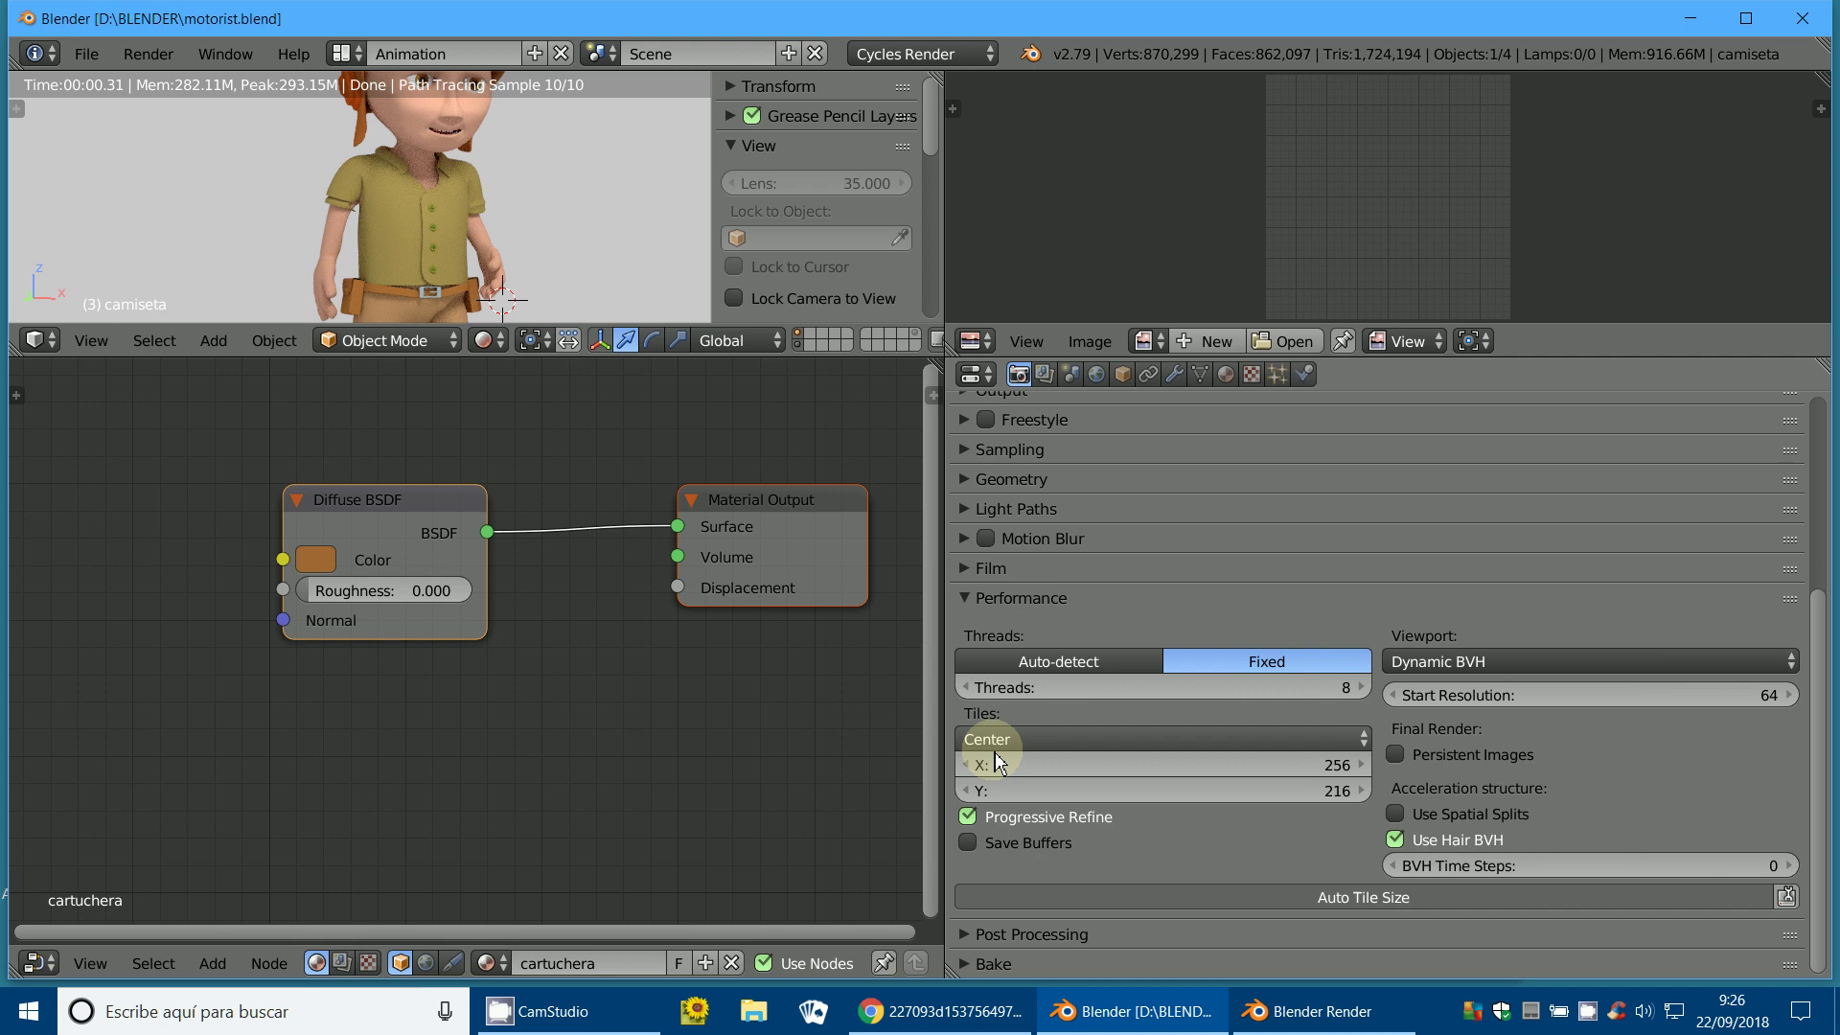
left_click(975, 567)
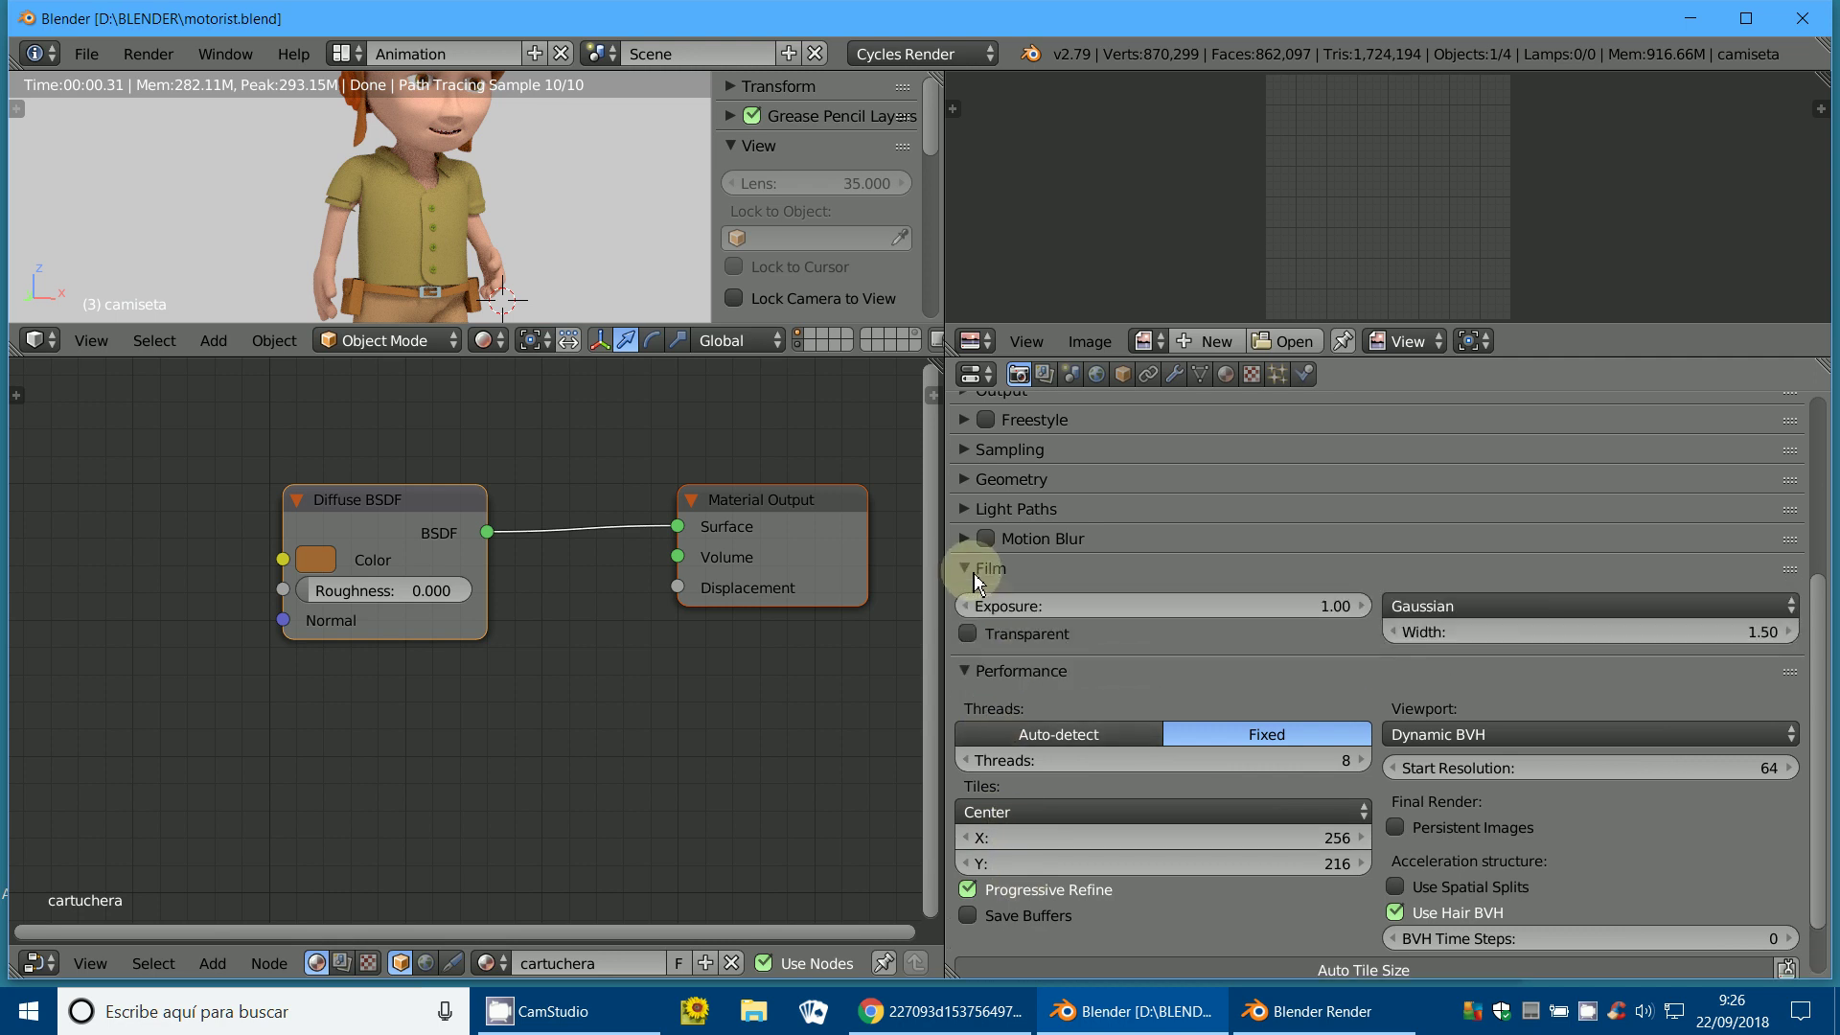
left_click(970, 634)
scroll(978, 671, "up", 5)
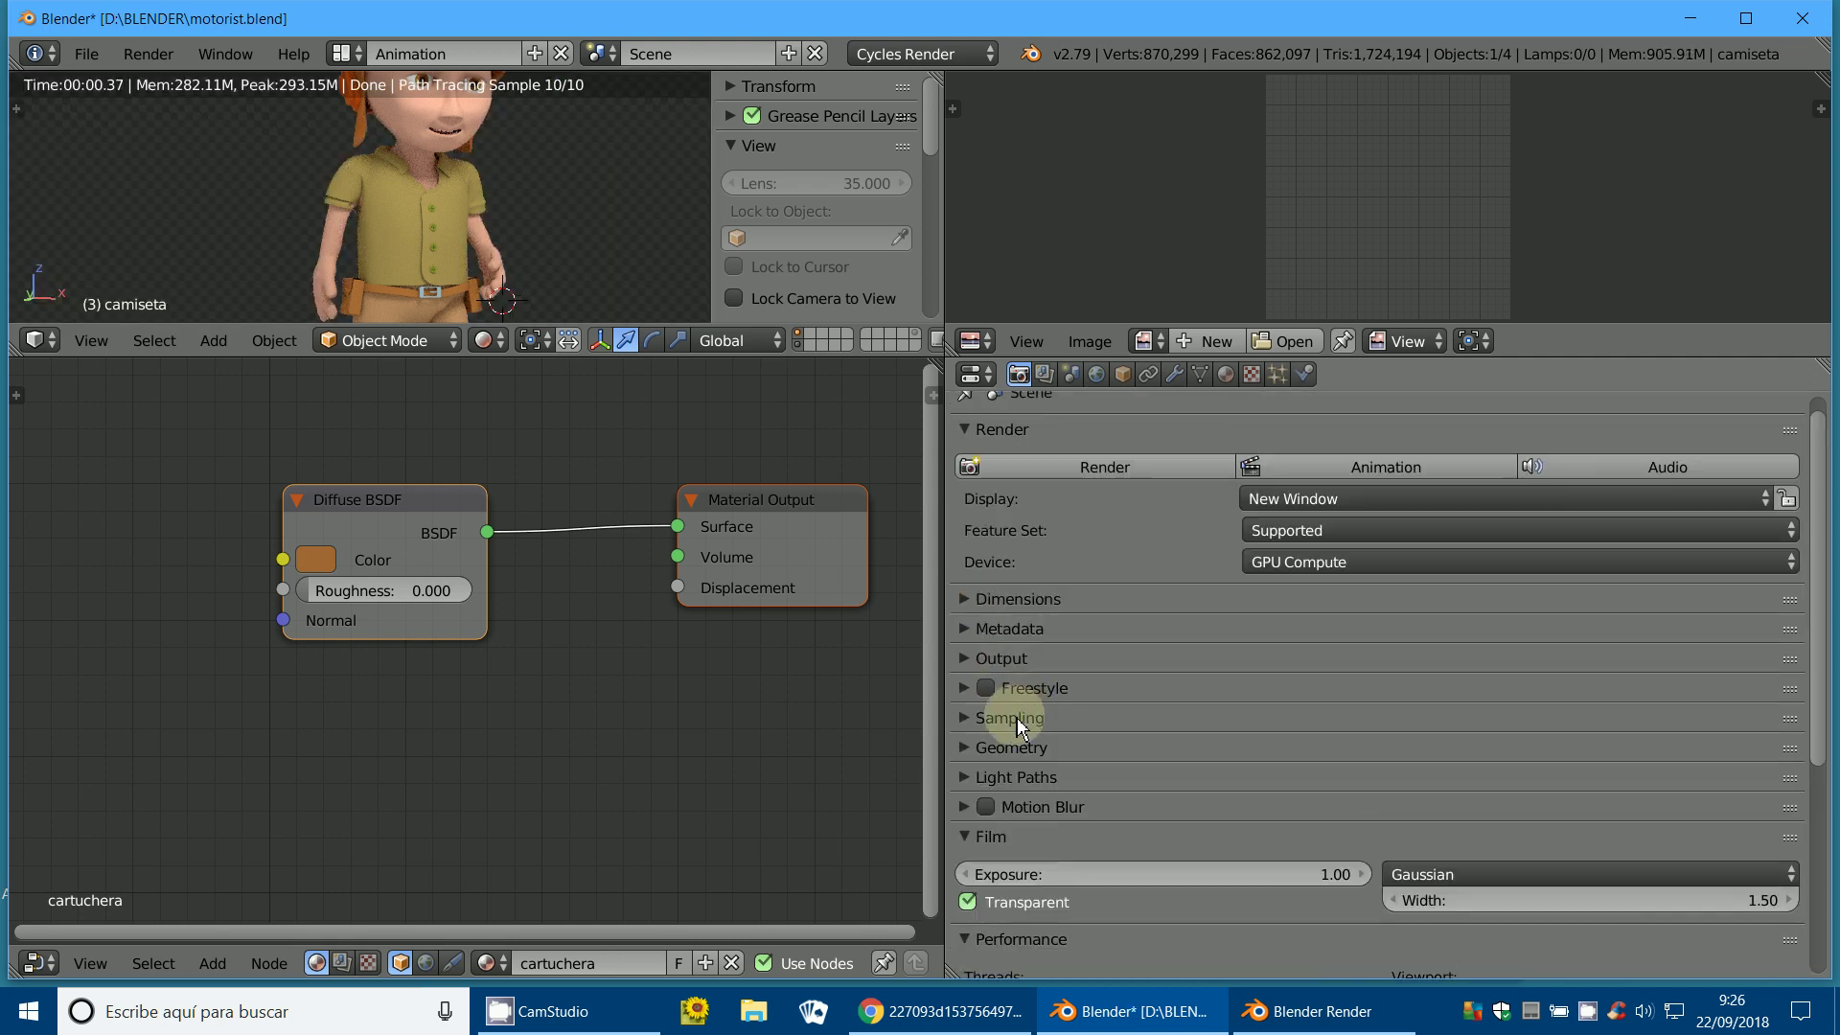
left_click(970, 692)
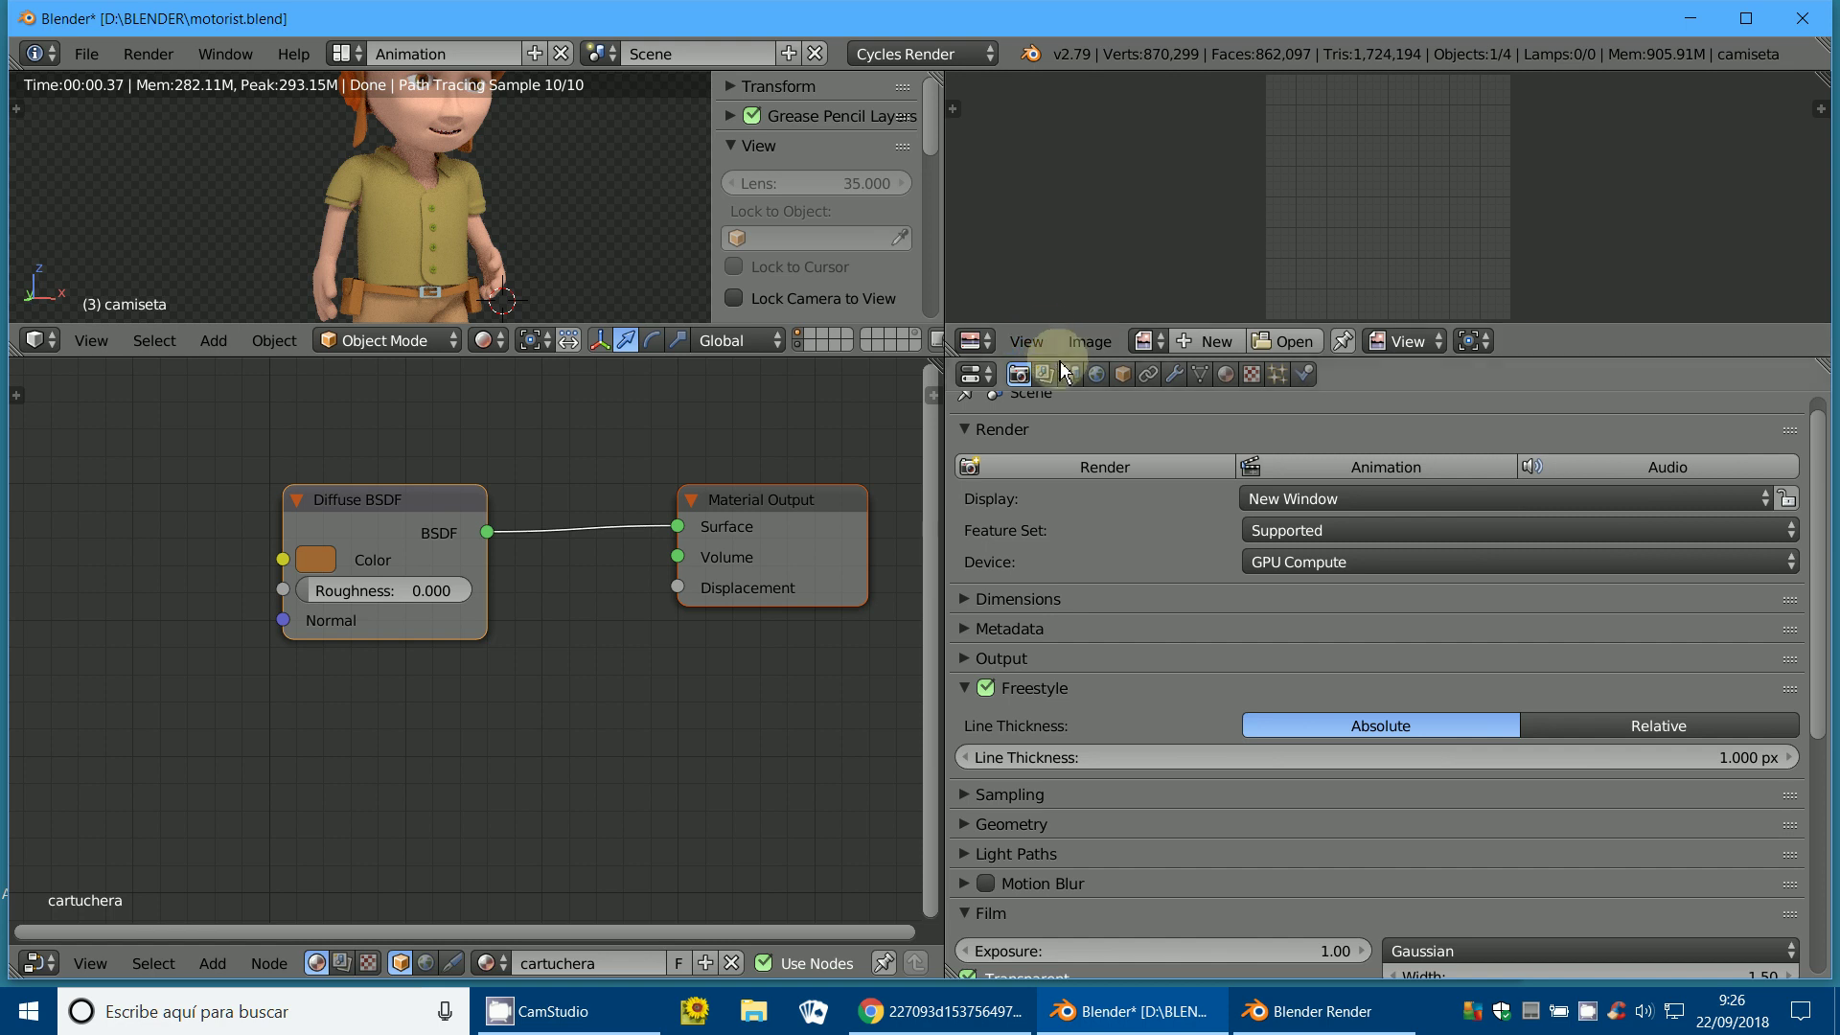
Turn the top-right area into an enlarged Node Editor.
left_click(975, 341)
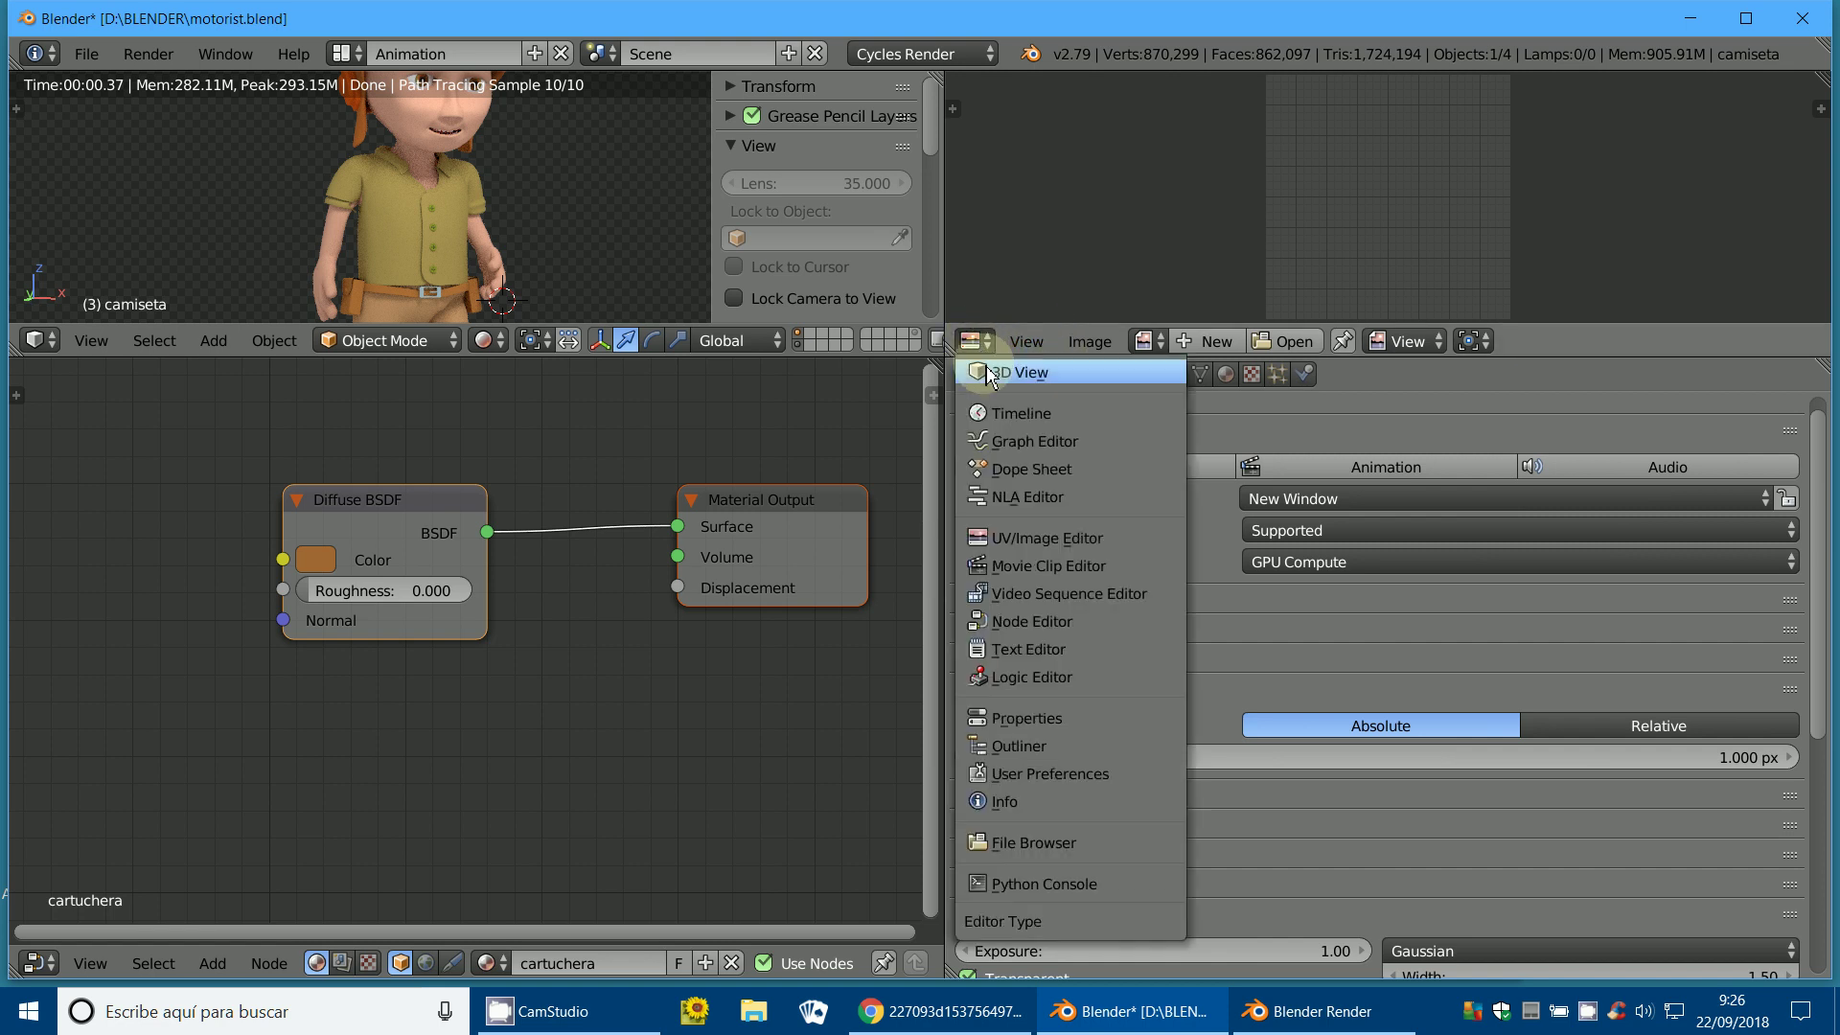
left_click(1081, 623)
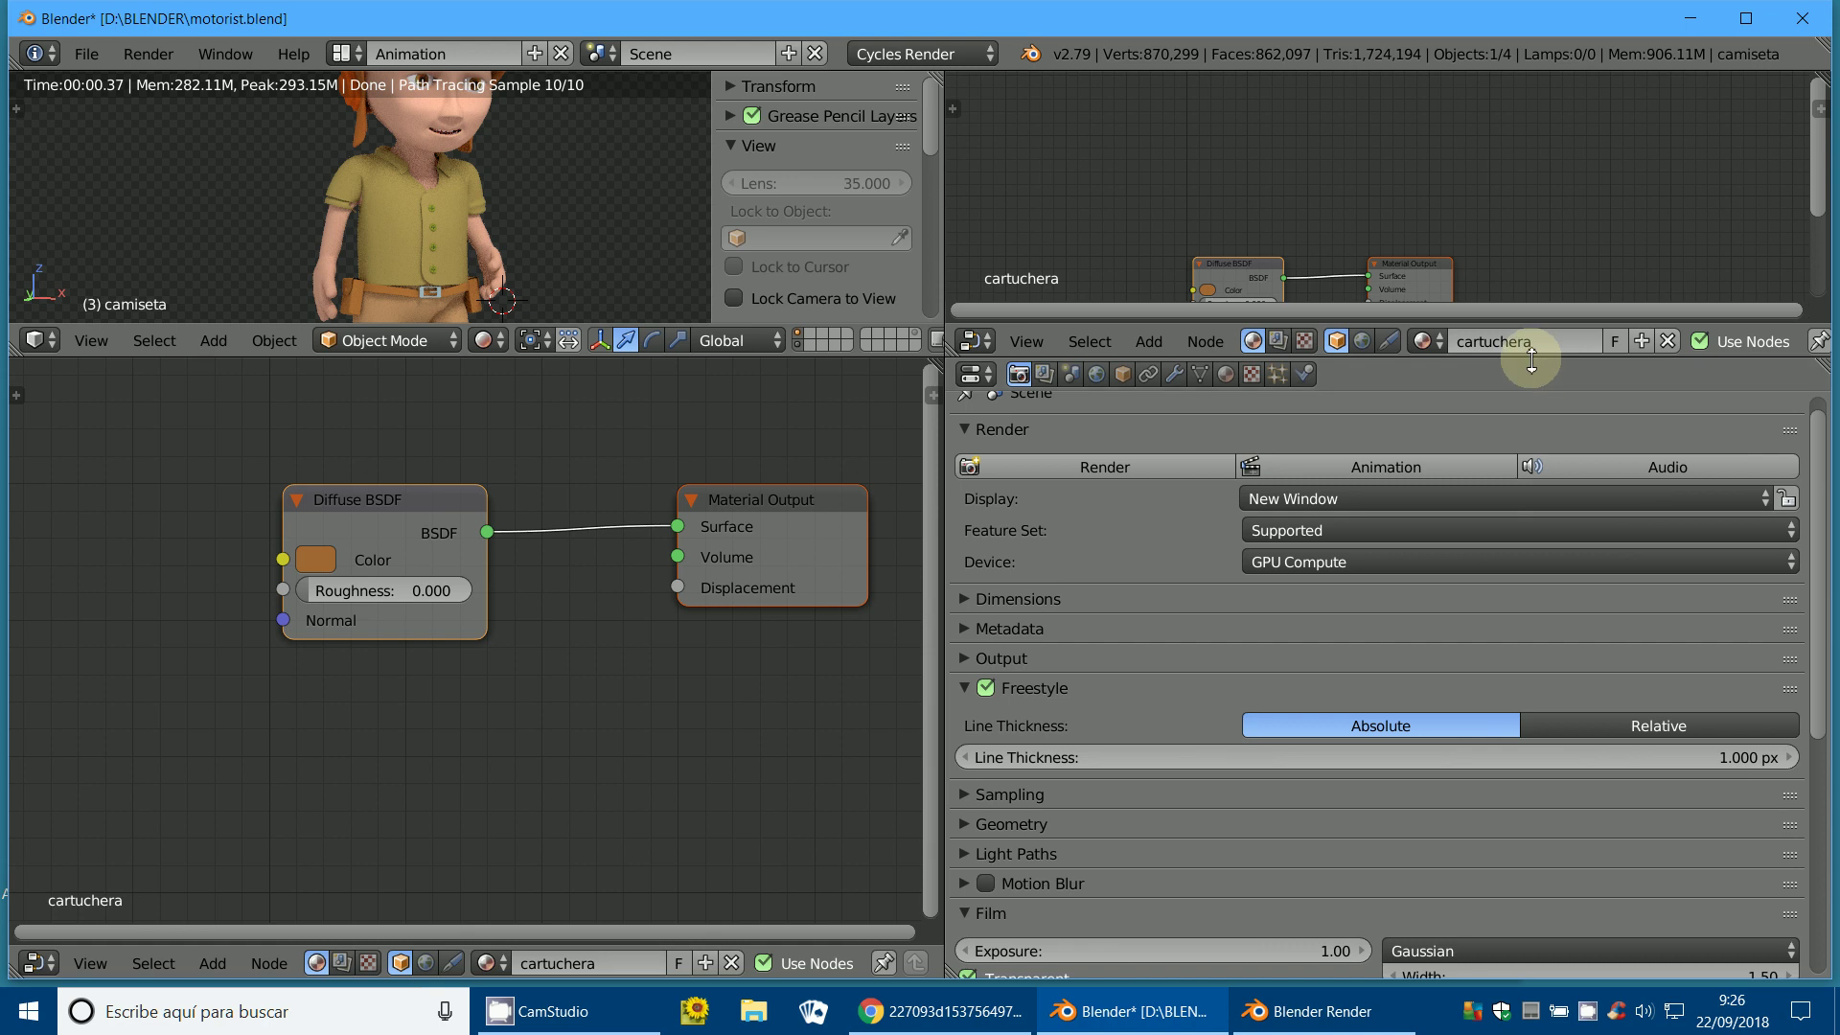
left_click_drag(1537, 361, 1287, 867)
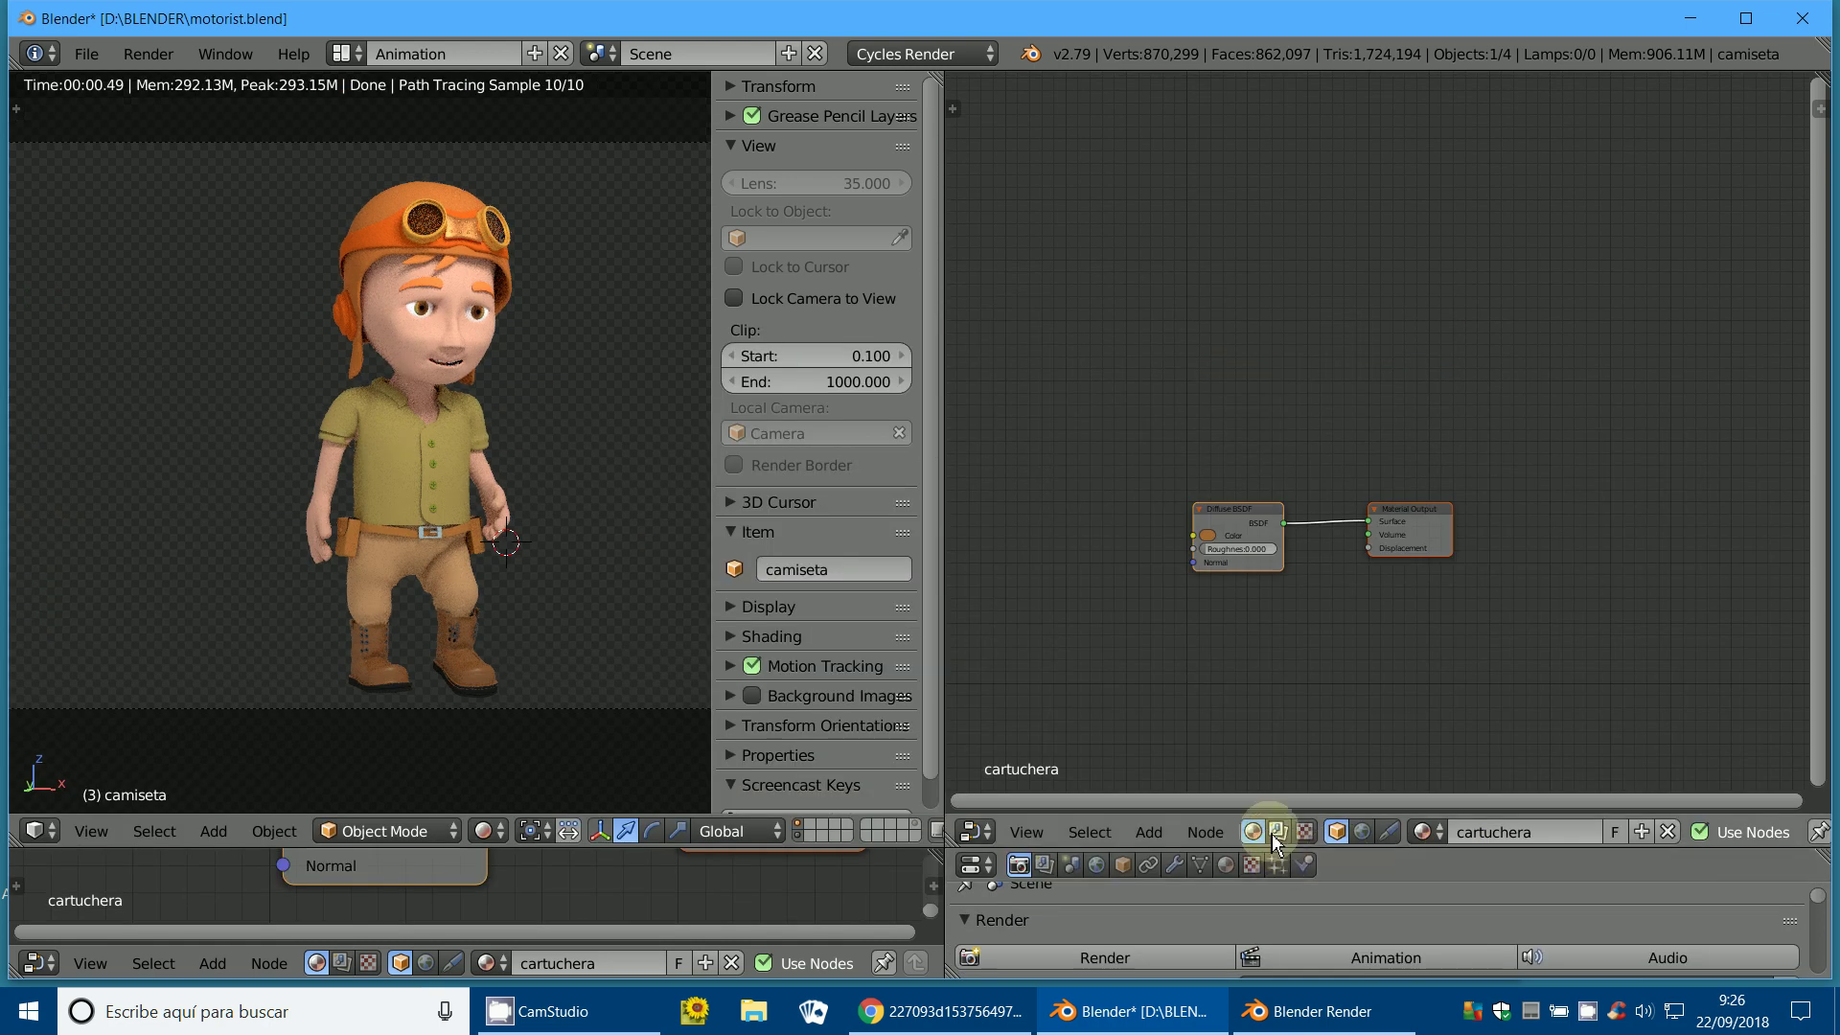
Switch to compositing nodes with Use Nodes and Backdrop on, zoomed on Render Layers and Composite.
left_click(1277, 832)
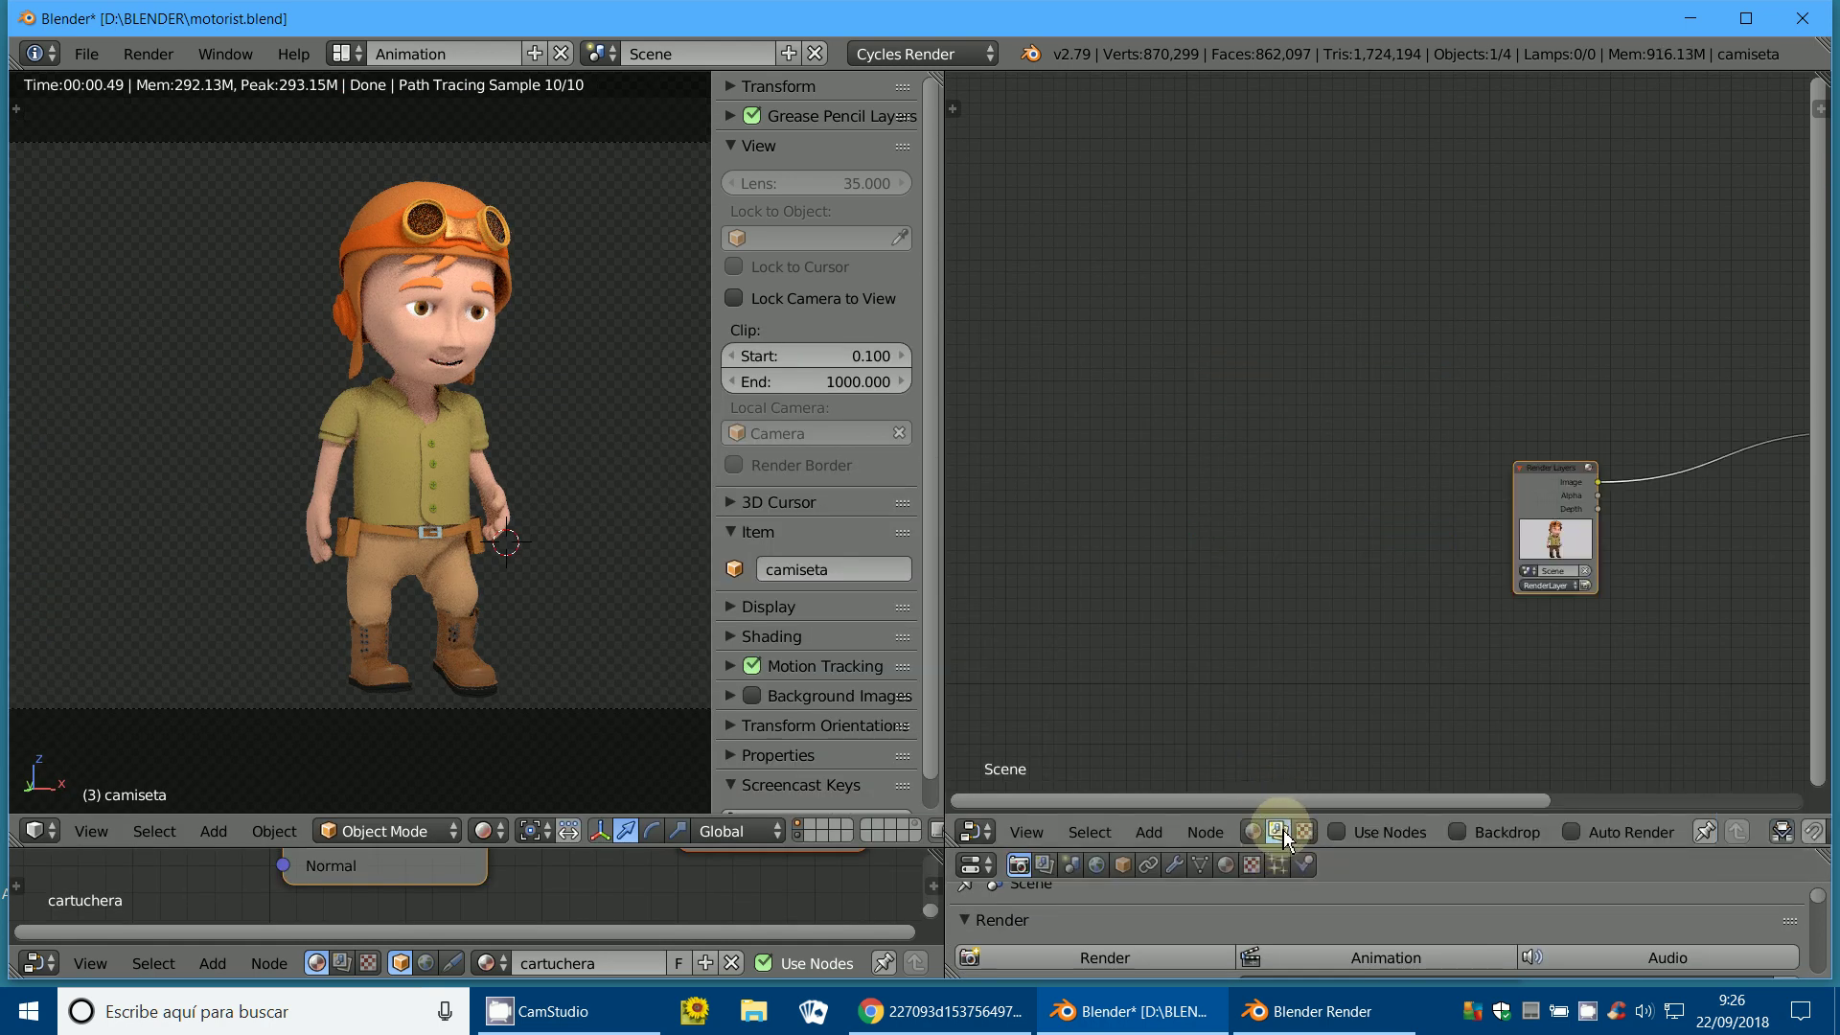
left_click(1347, 830)
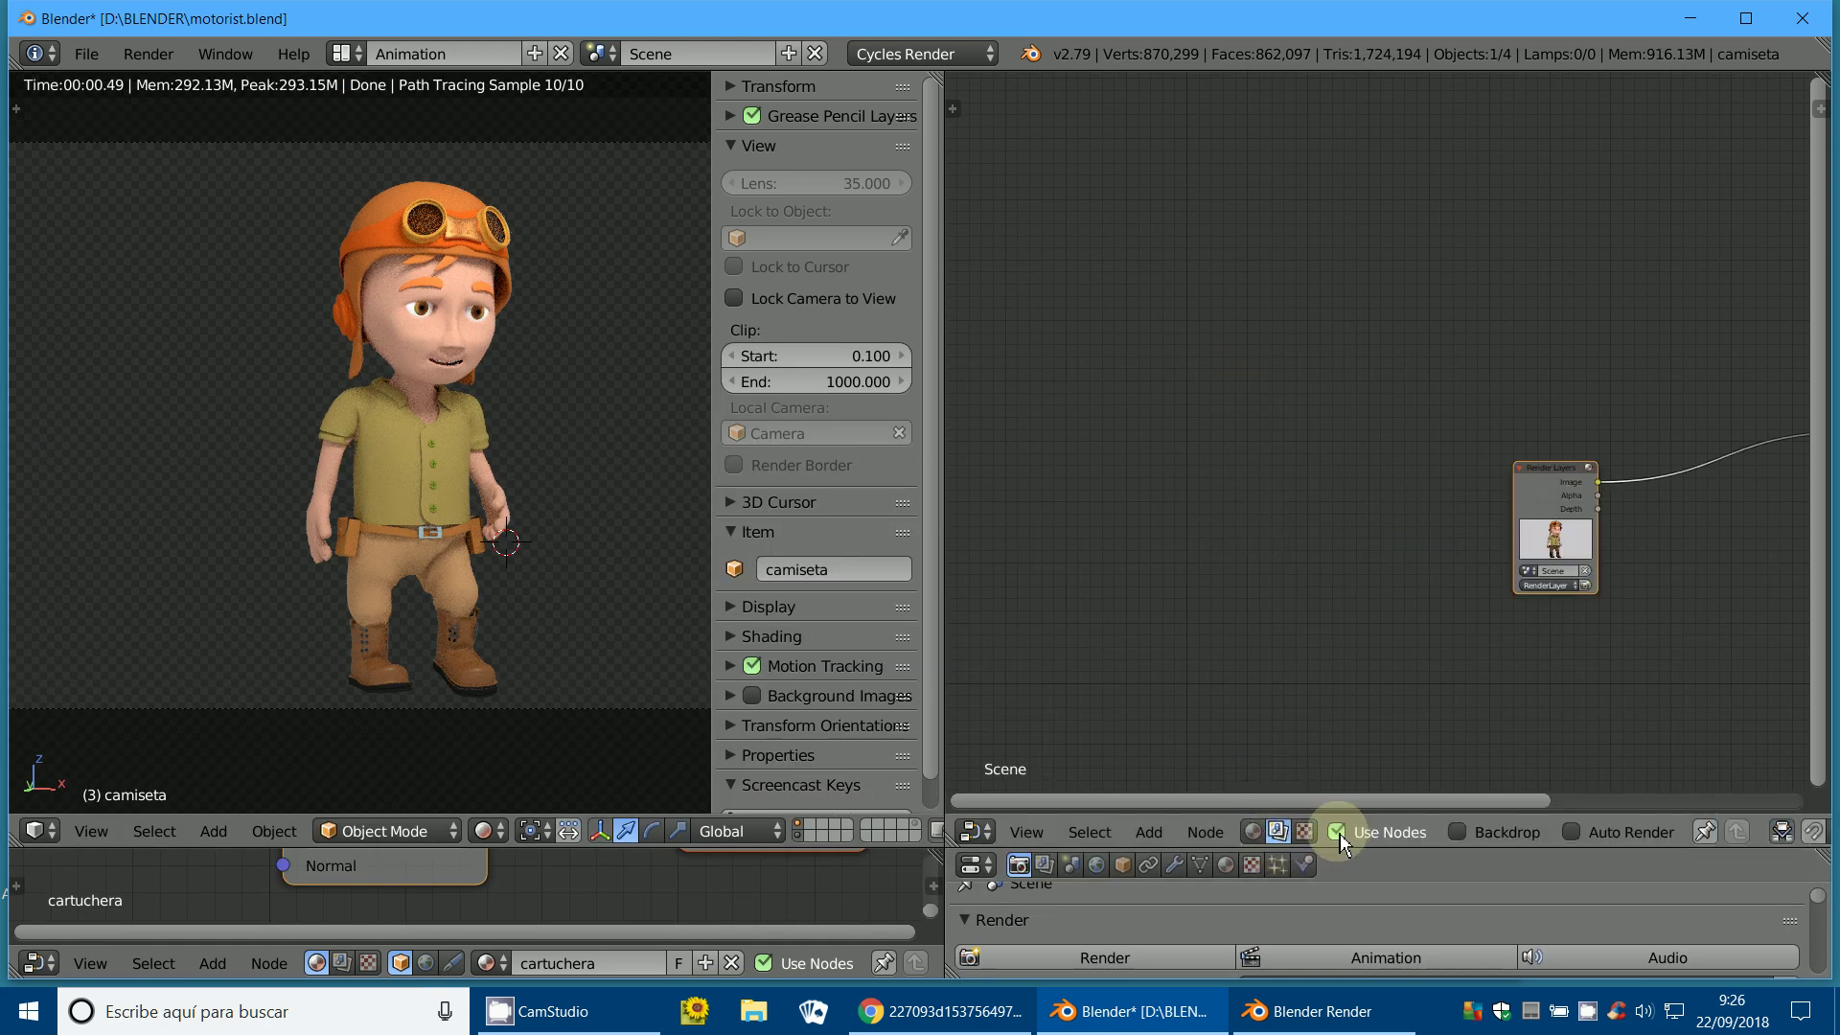
left_click(1458, 831)
scroll(1514, 704, "up", 2)
middle_click_drag(1537, 686, 1048, 526)
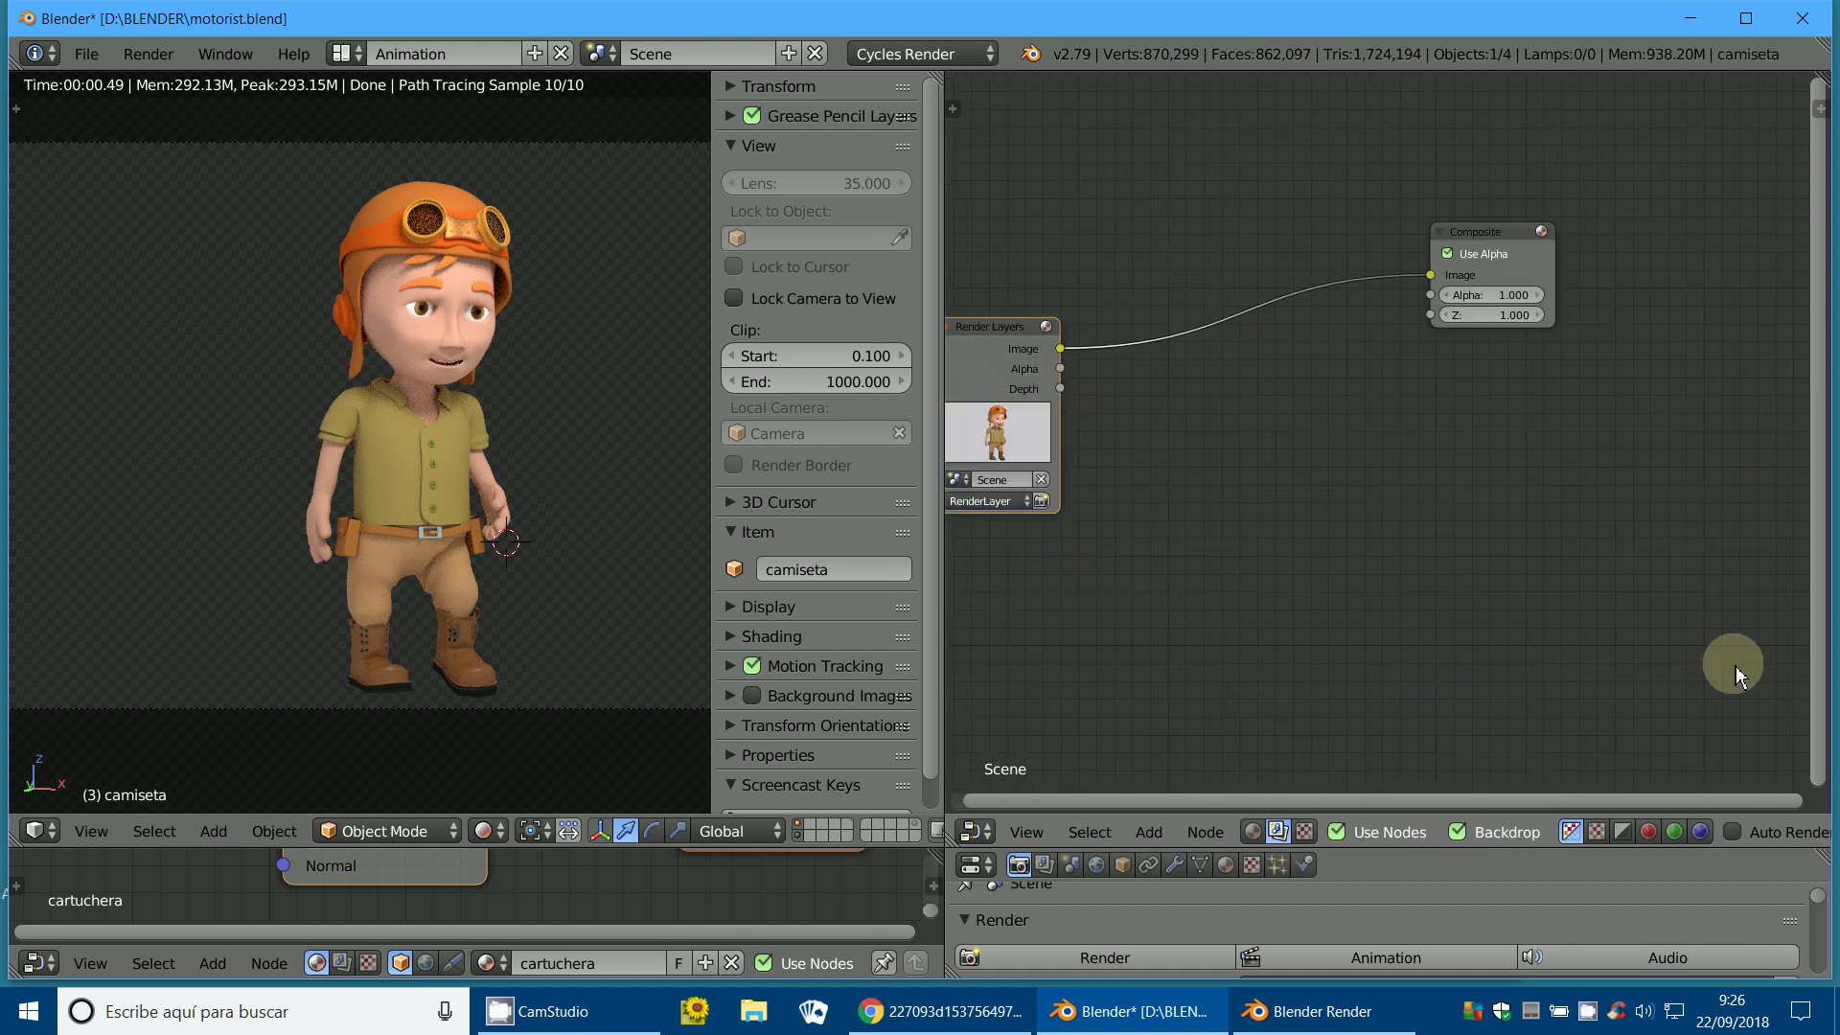
left_click(1149, 831)
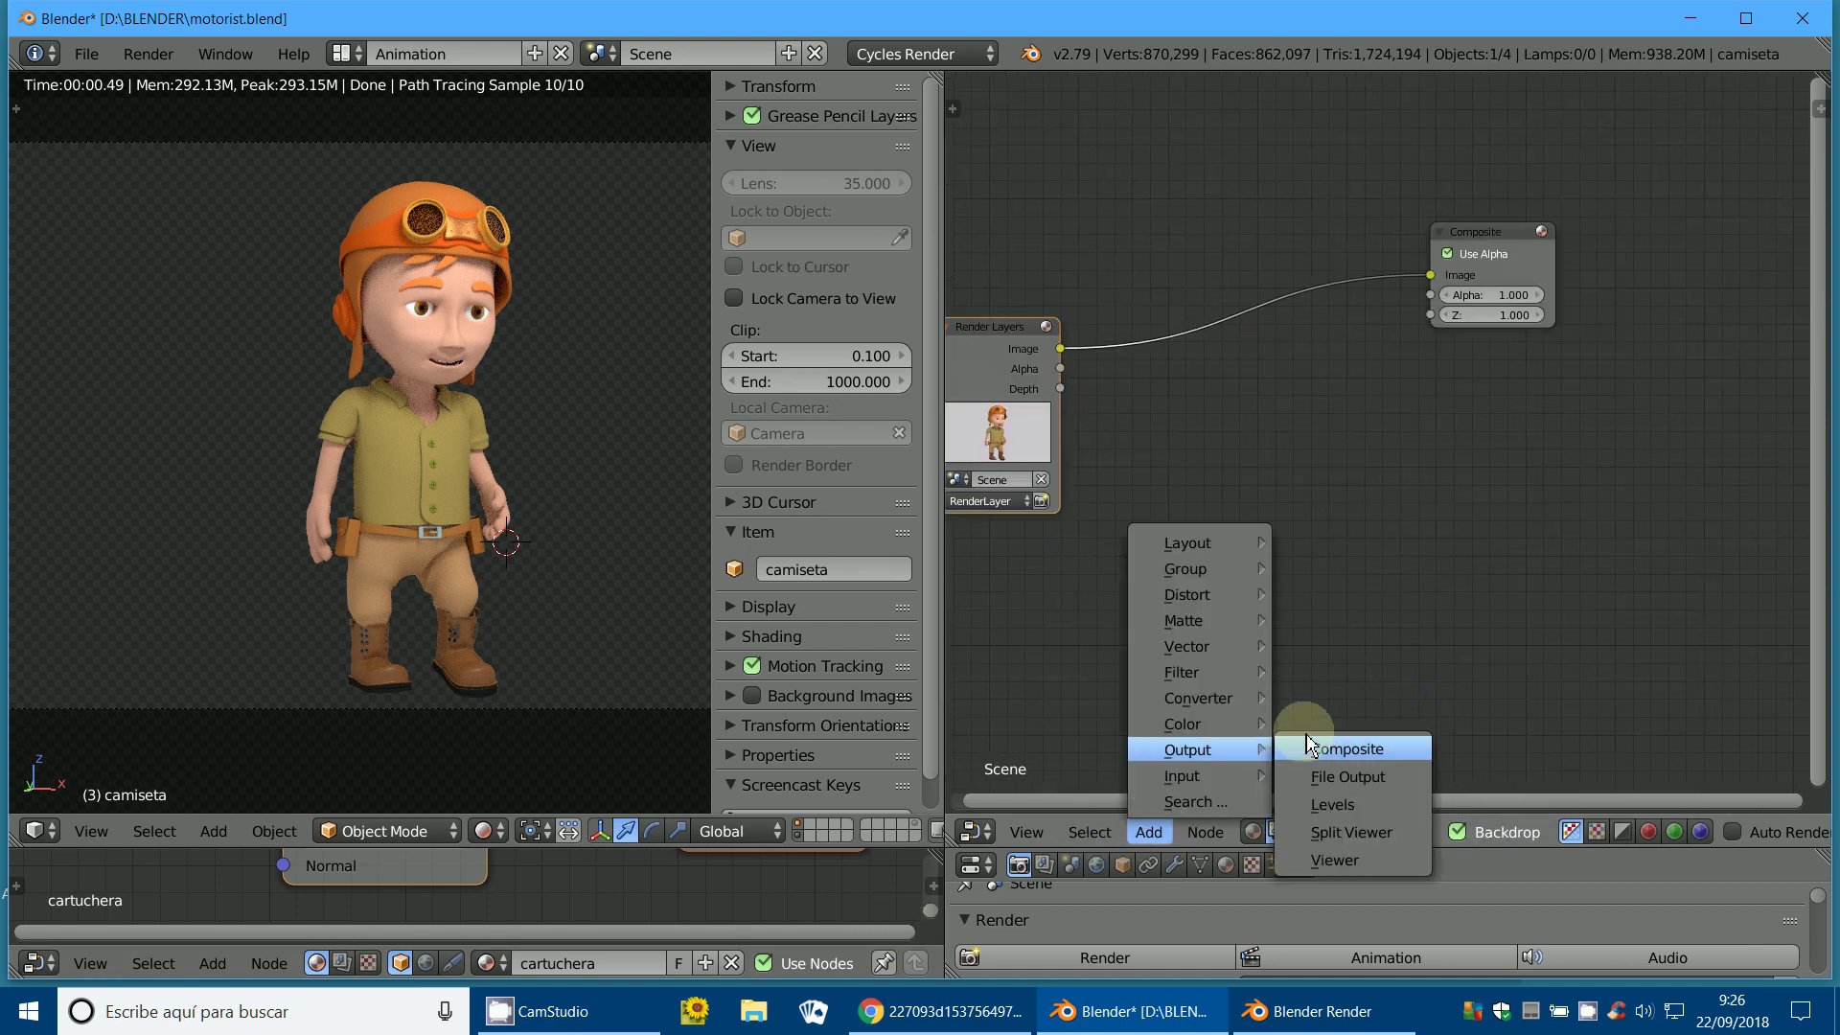
mouse_move(1190, 750)
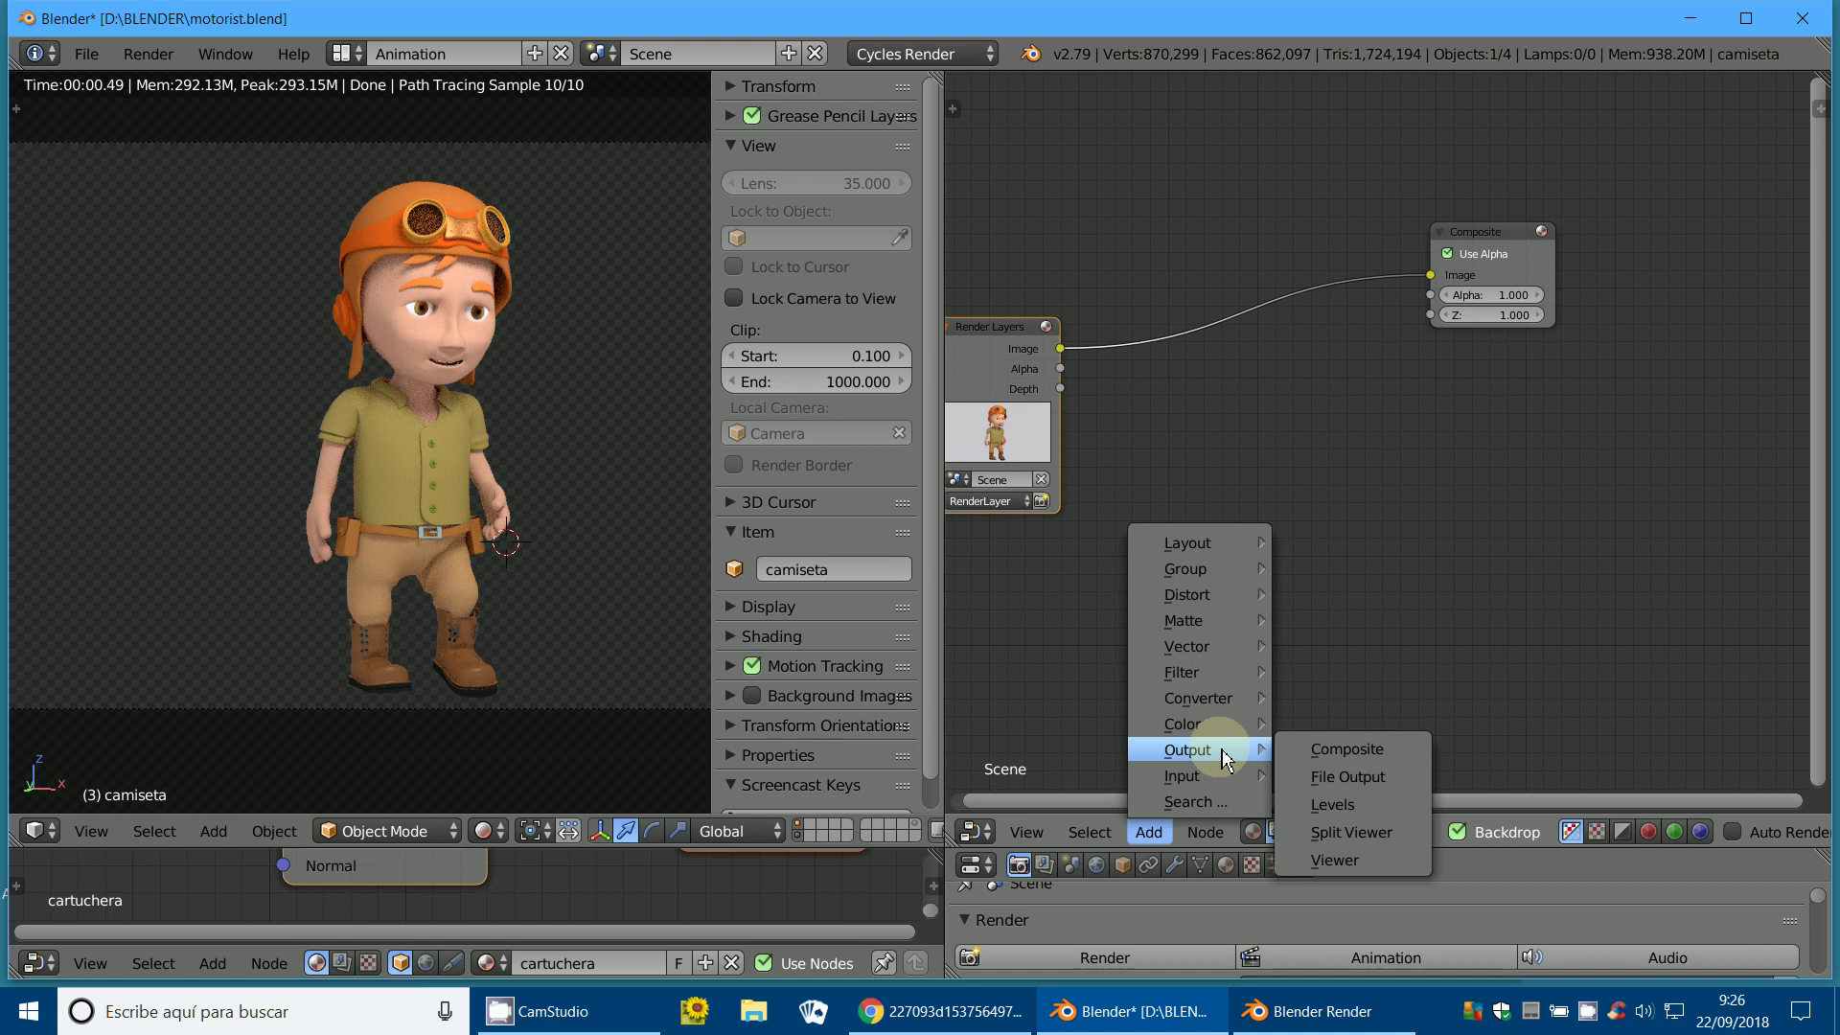
Add a Viewer node fed by the Render Layers Image, placed below Composite.
left_click(1334, 860)
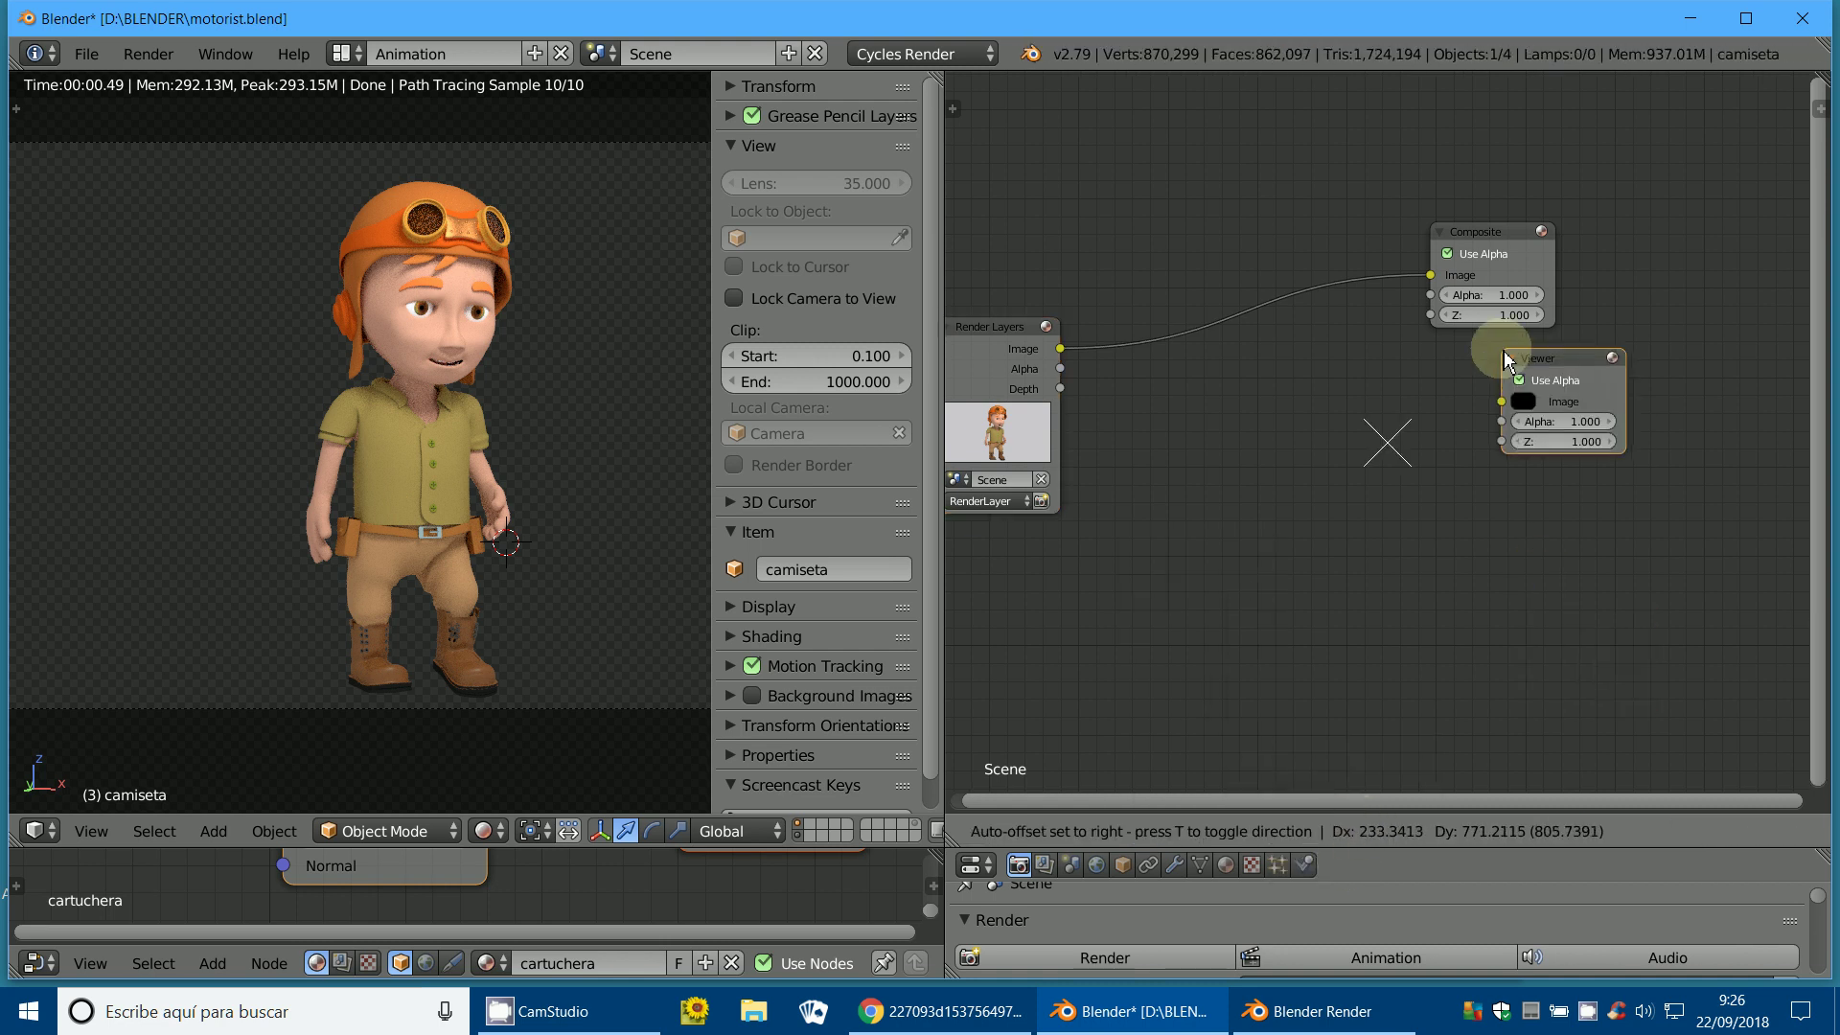
left_click(1534, 374)
left_click_drag(1066, 349, 1524, 416)
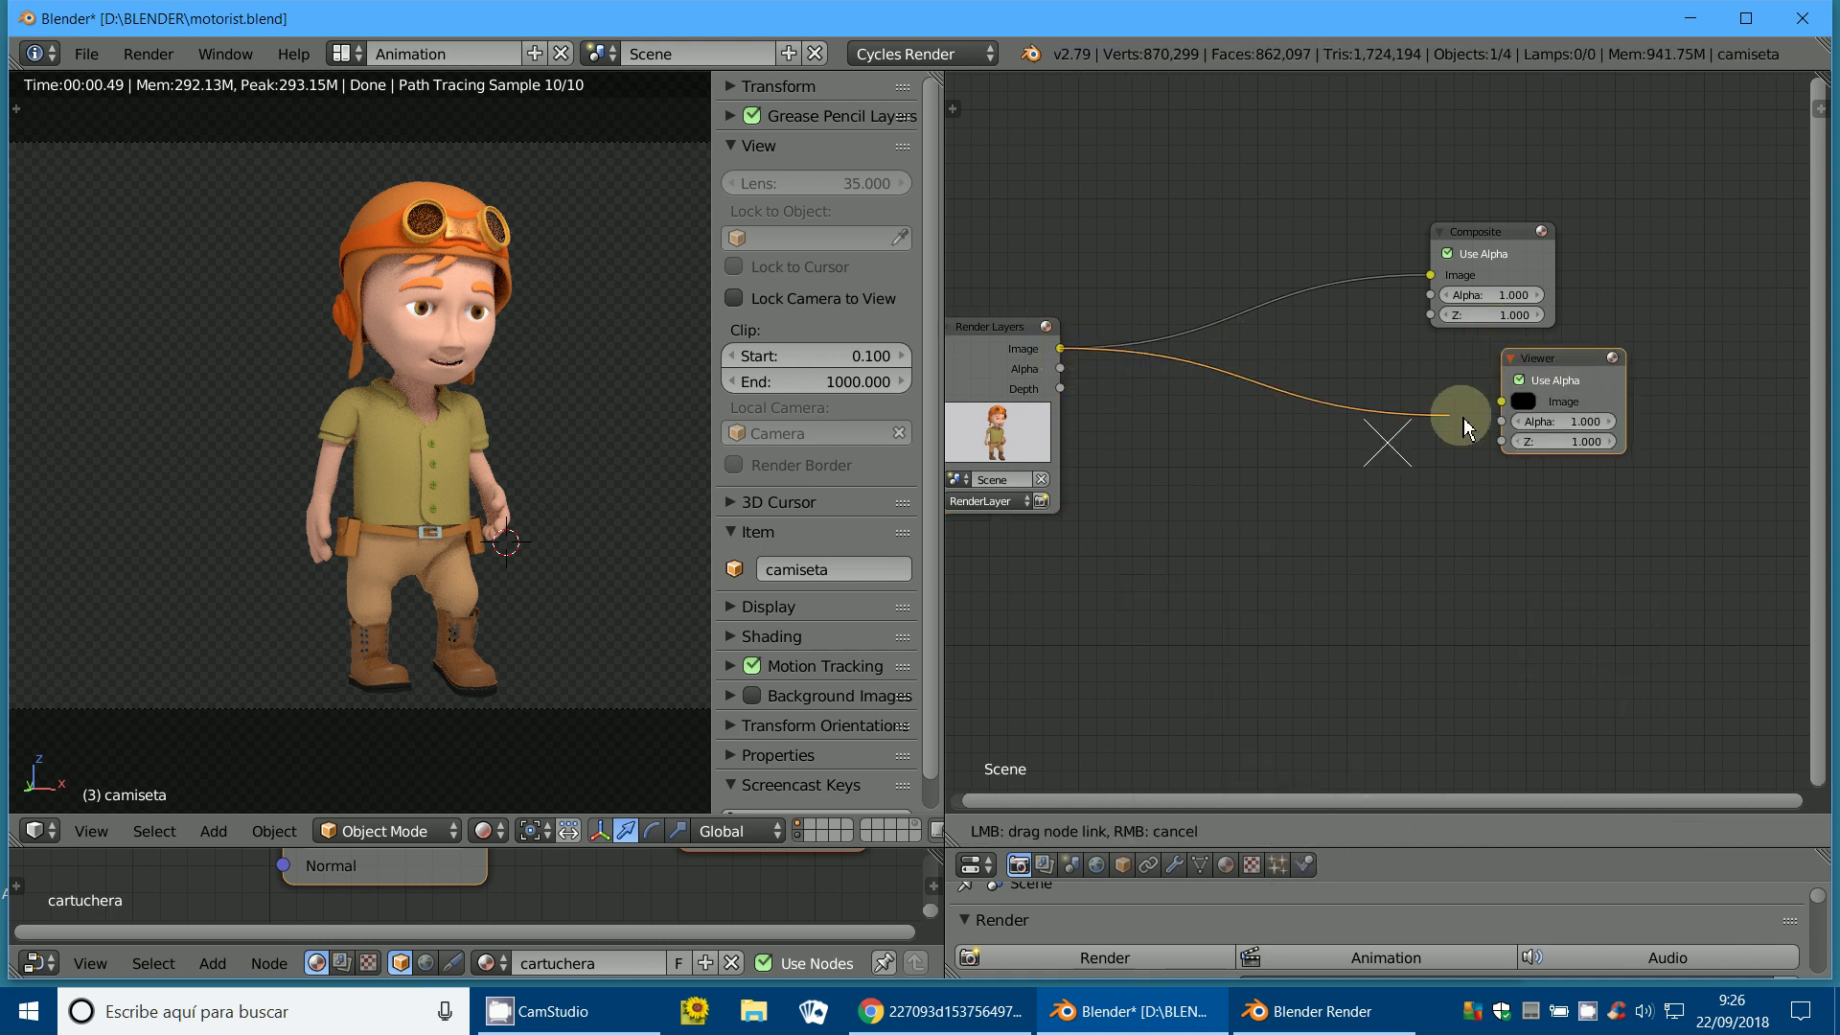
left_click_drag(1481, 232, 1591, 244)
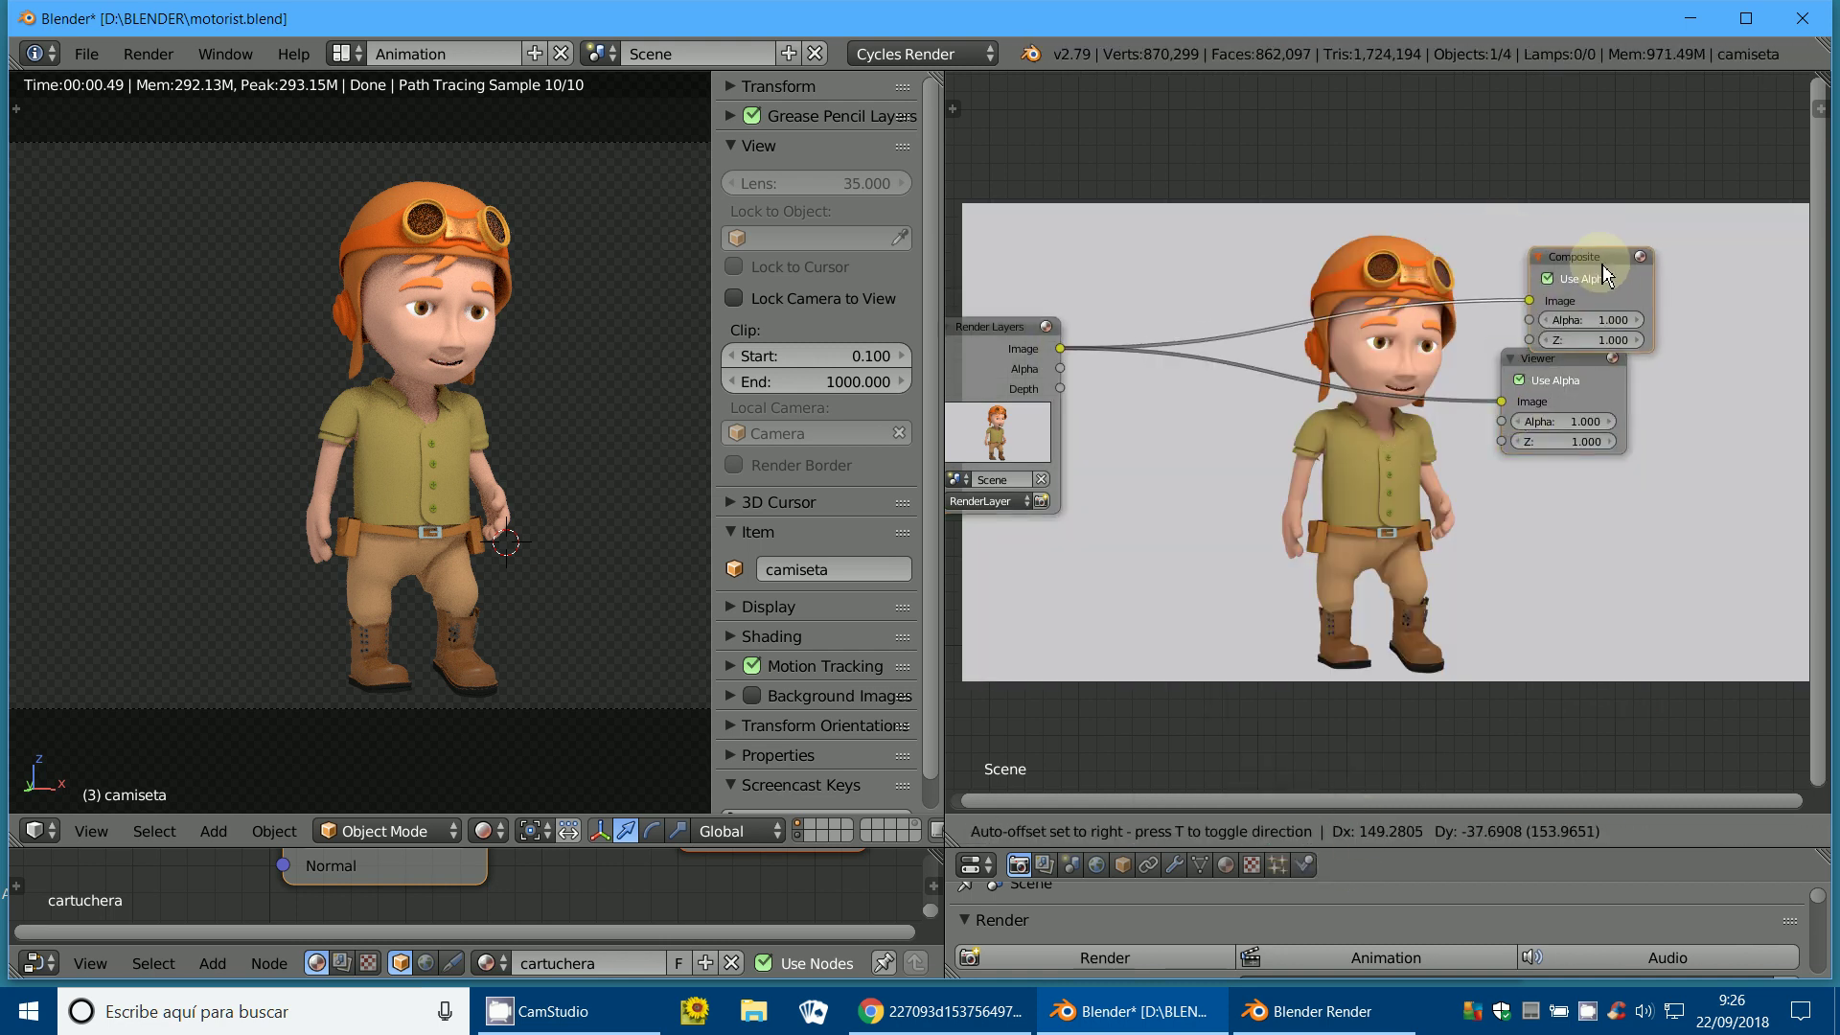
scroll(1480, 494, "up", 2)
middle_click_drag(1480, 495, 1568, 529)
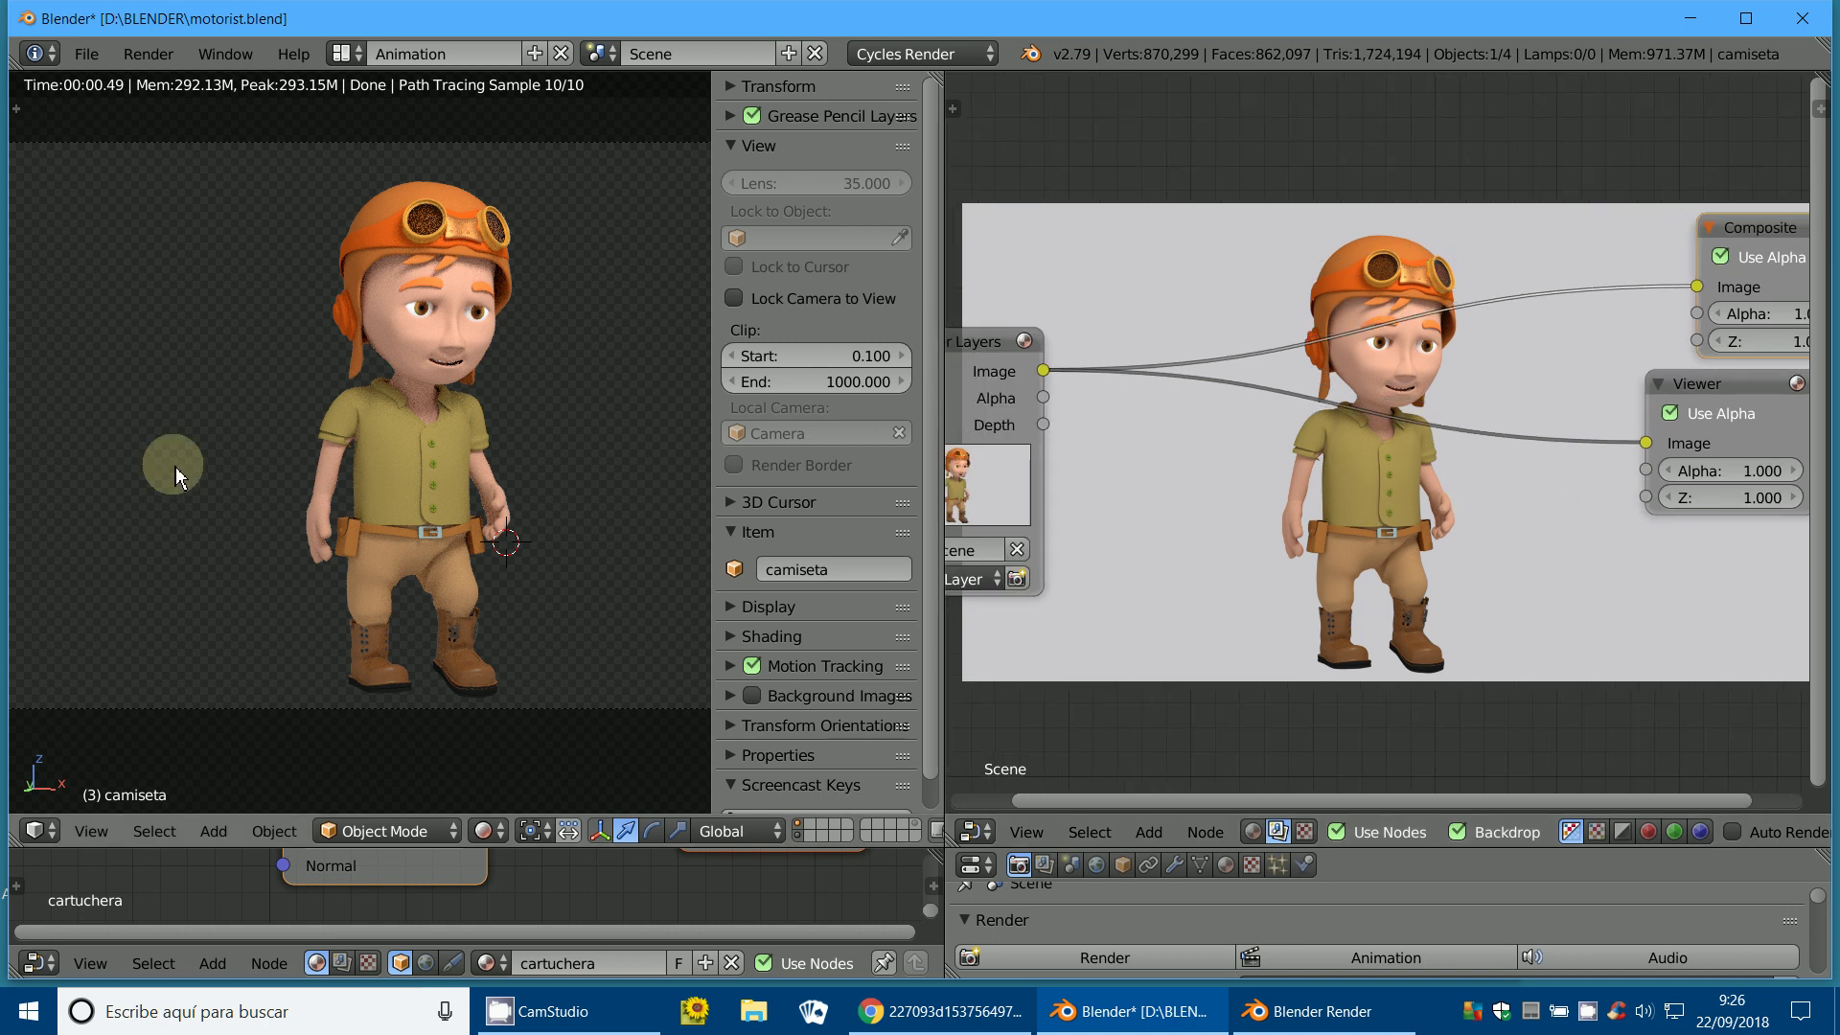
Re-render the scene with F12 and minimize the render window.
key("F12")
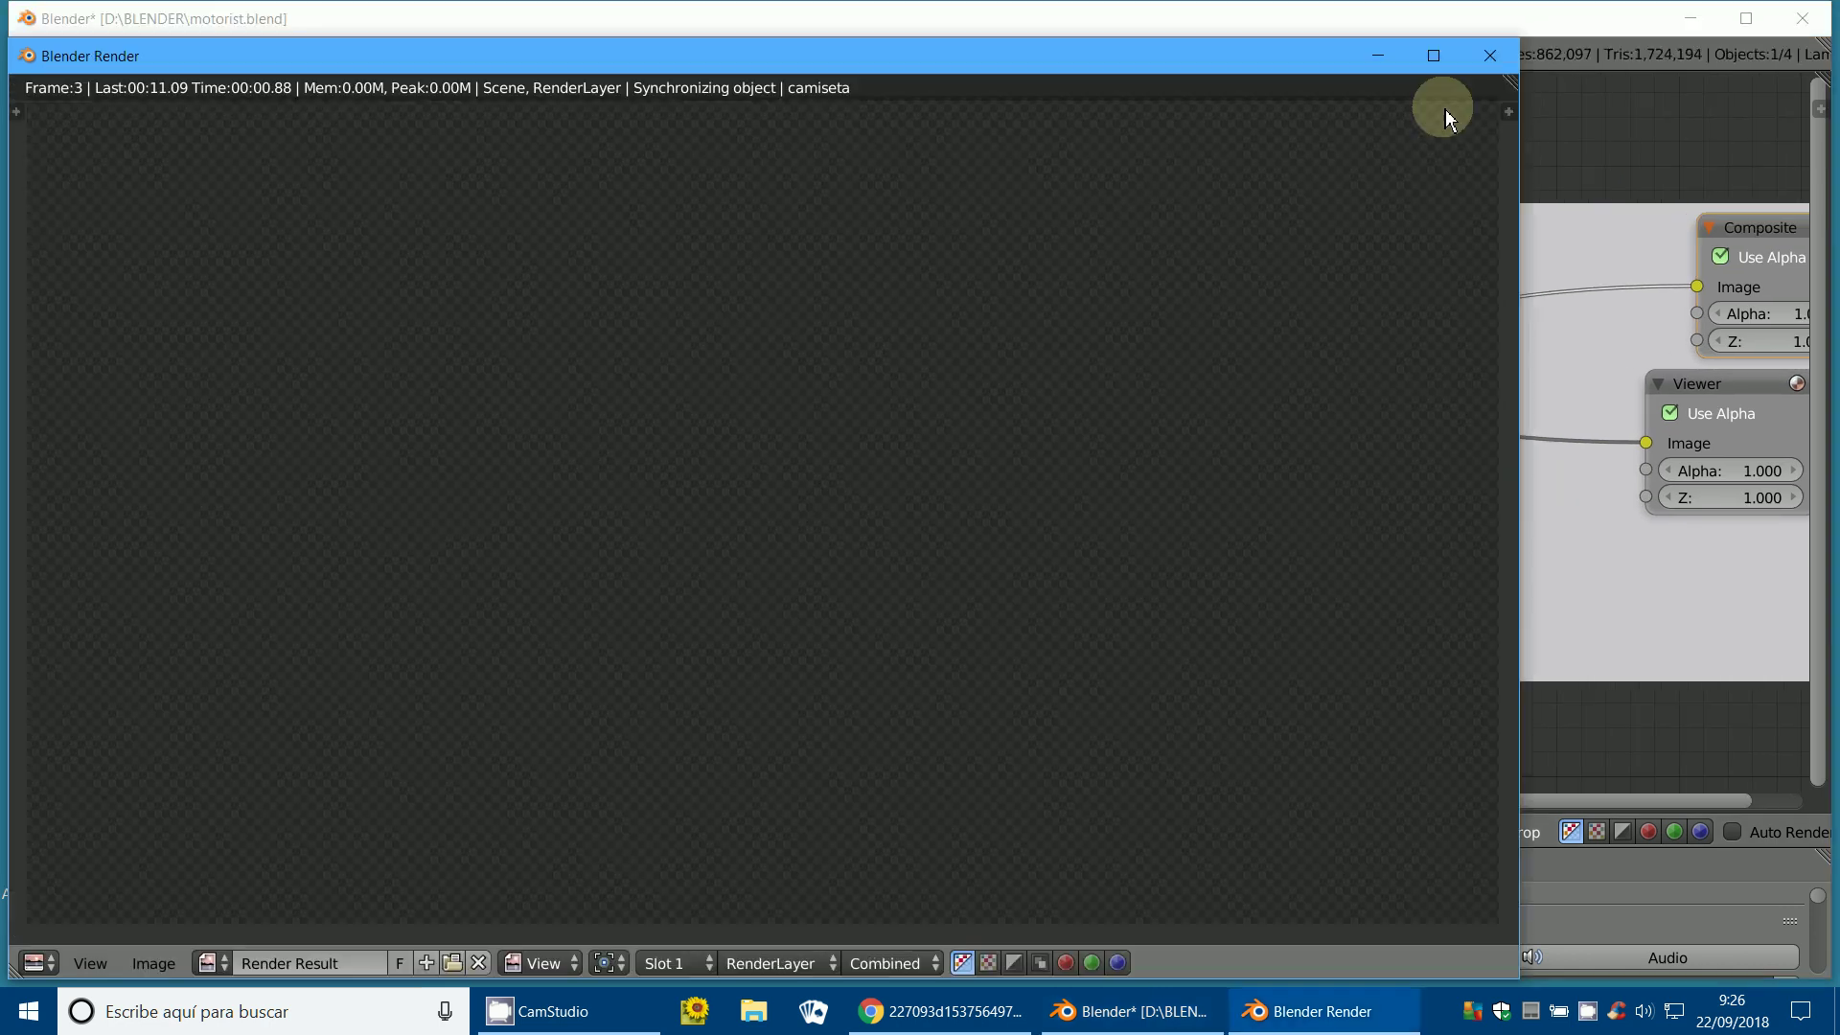
left_click(1380, 56)
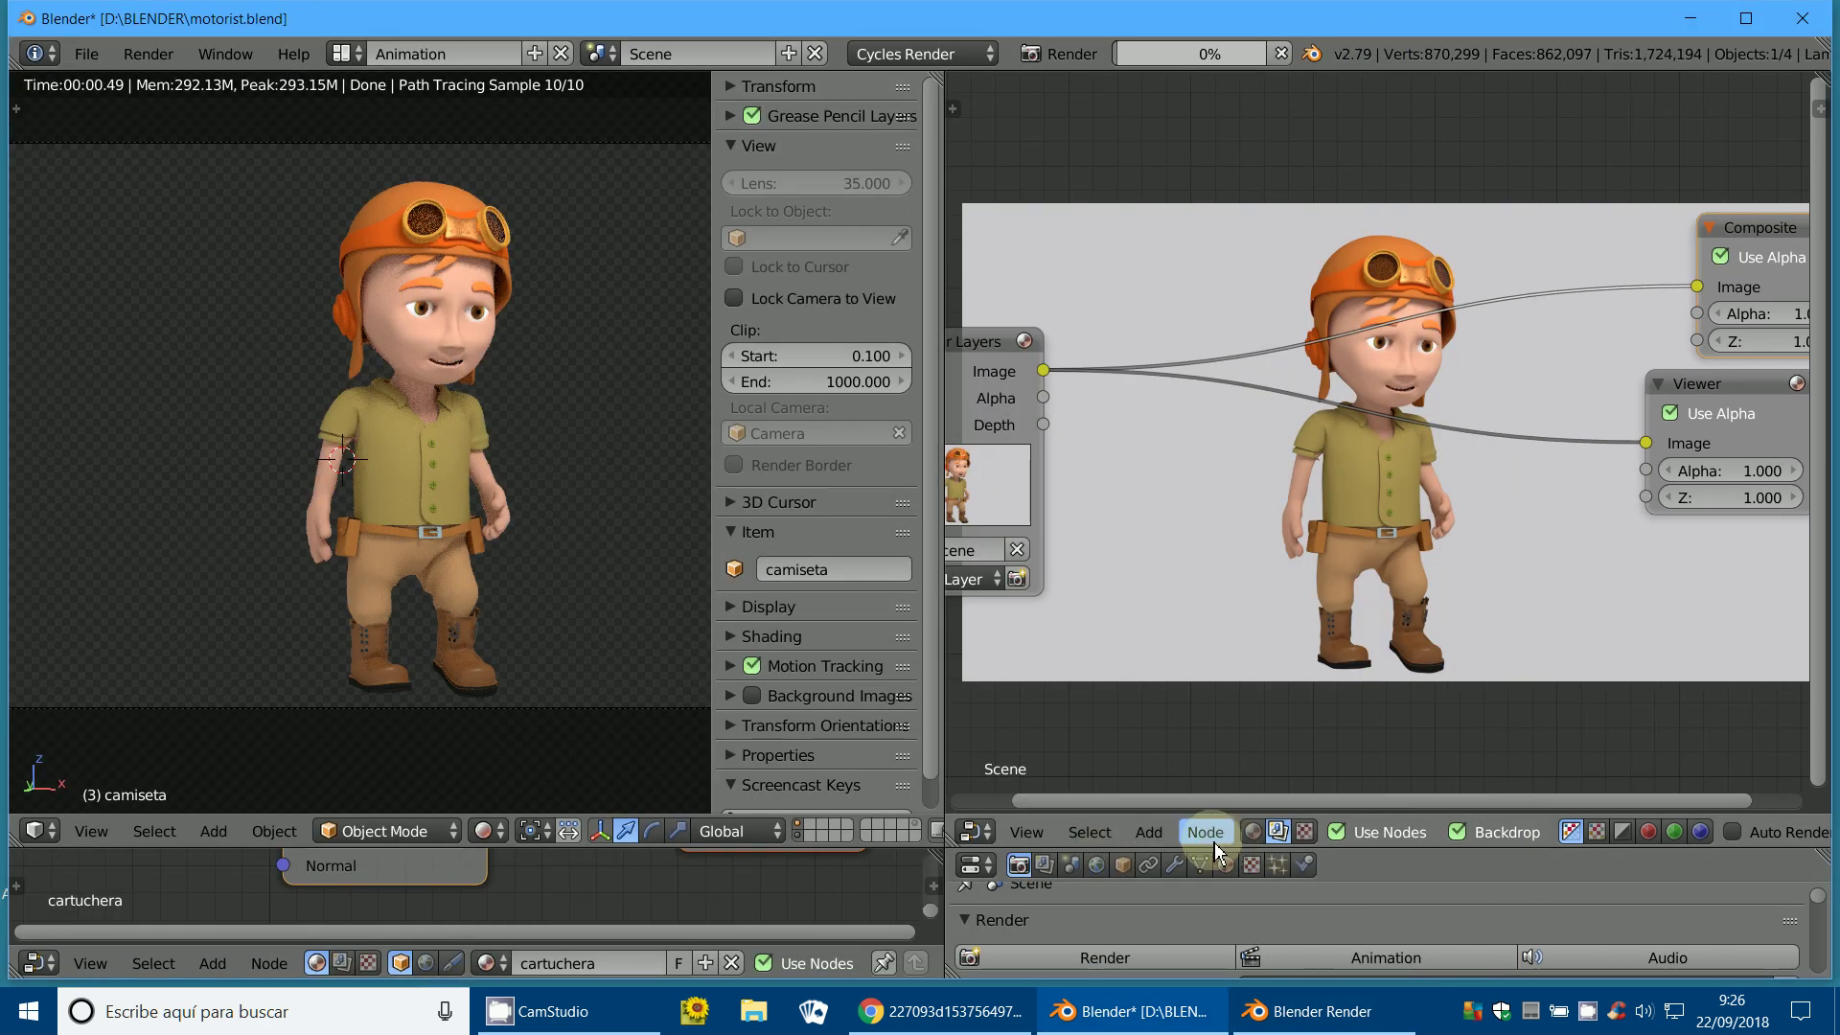
left_click(1150, 833)
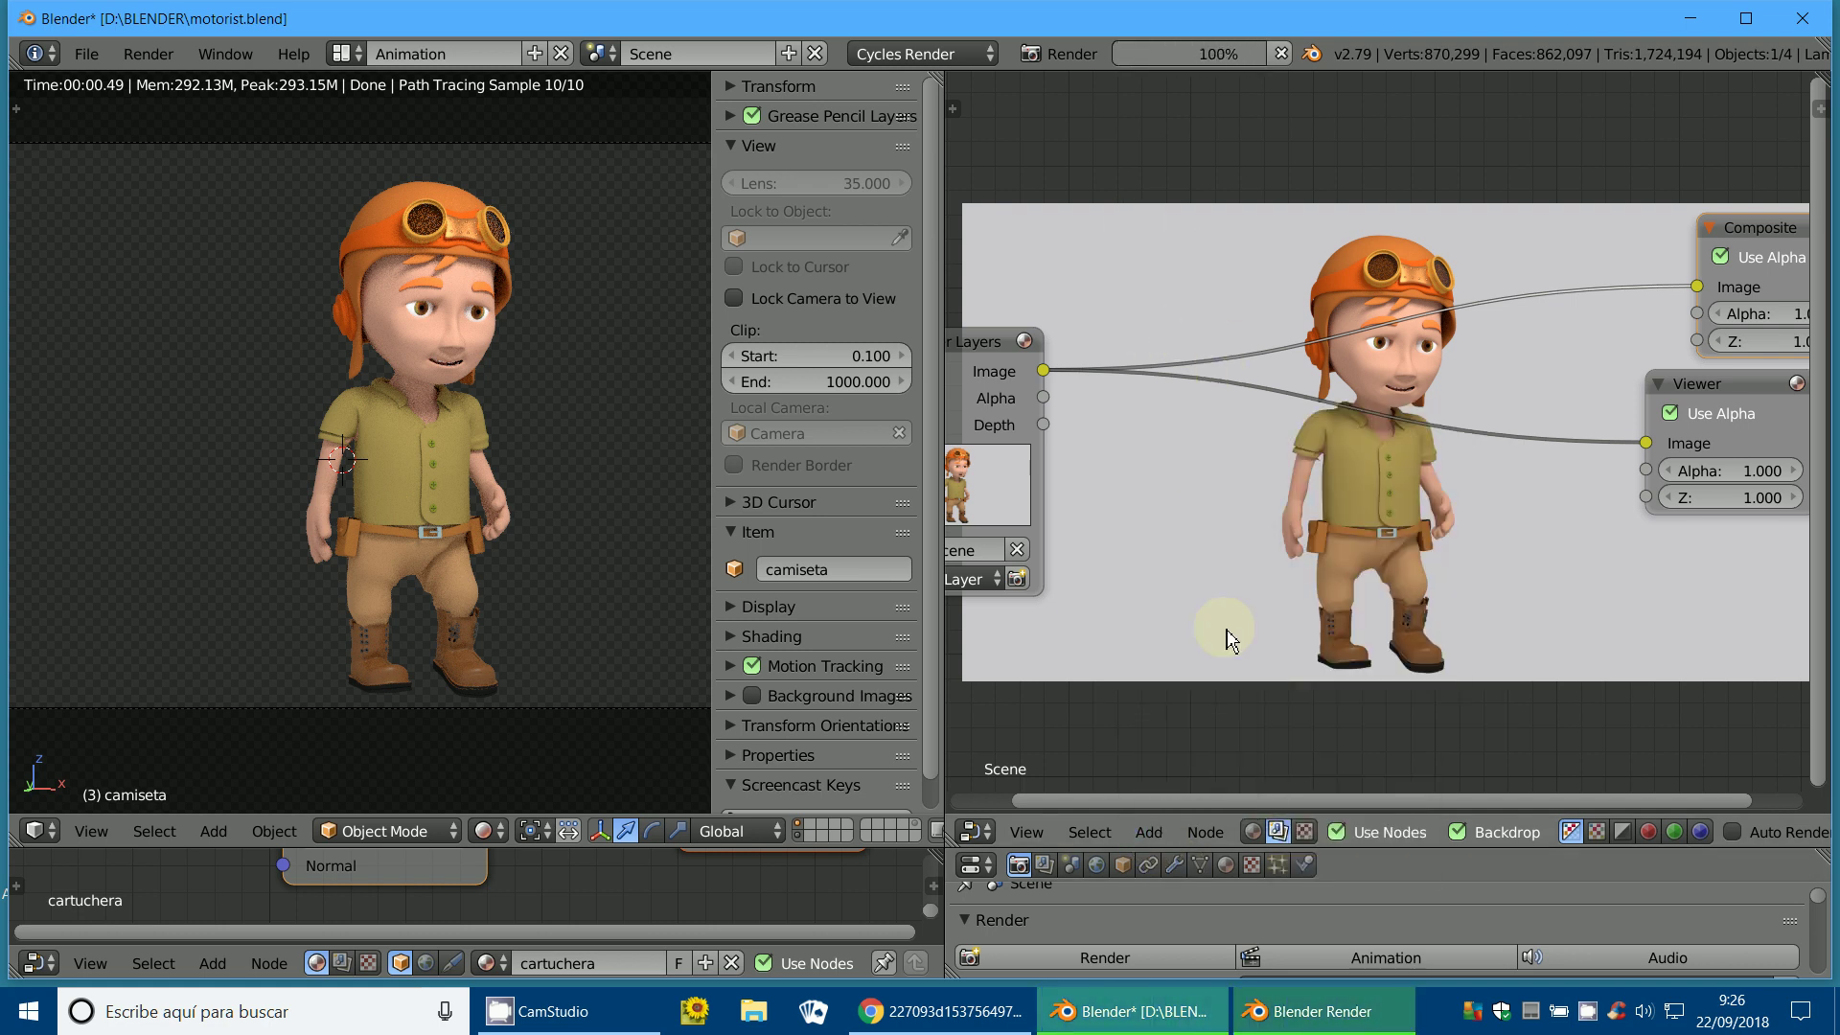
left_click(1155, 834)
mouse_move(1199, 722)
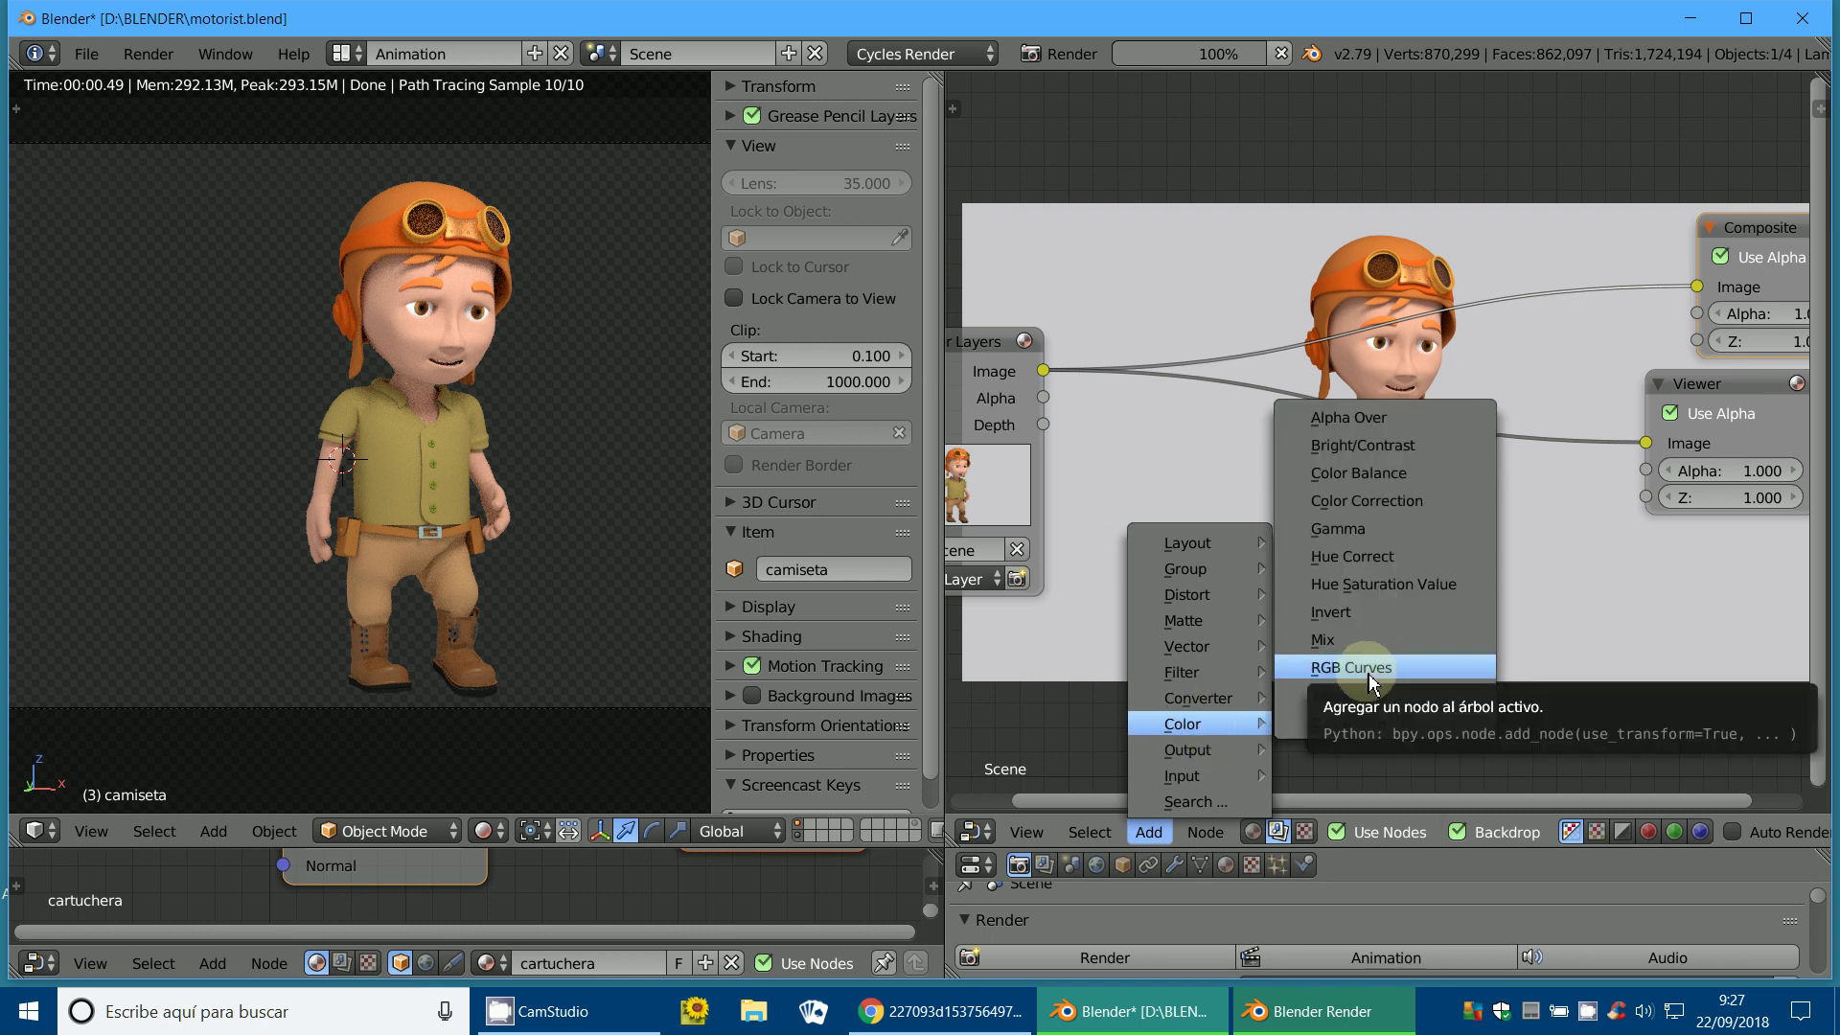
Insert a Mix node taking the render in its second input, with white first colour, feeding Composite and Viewer.
left_click(1342, 640)
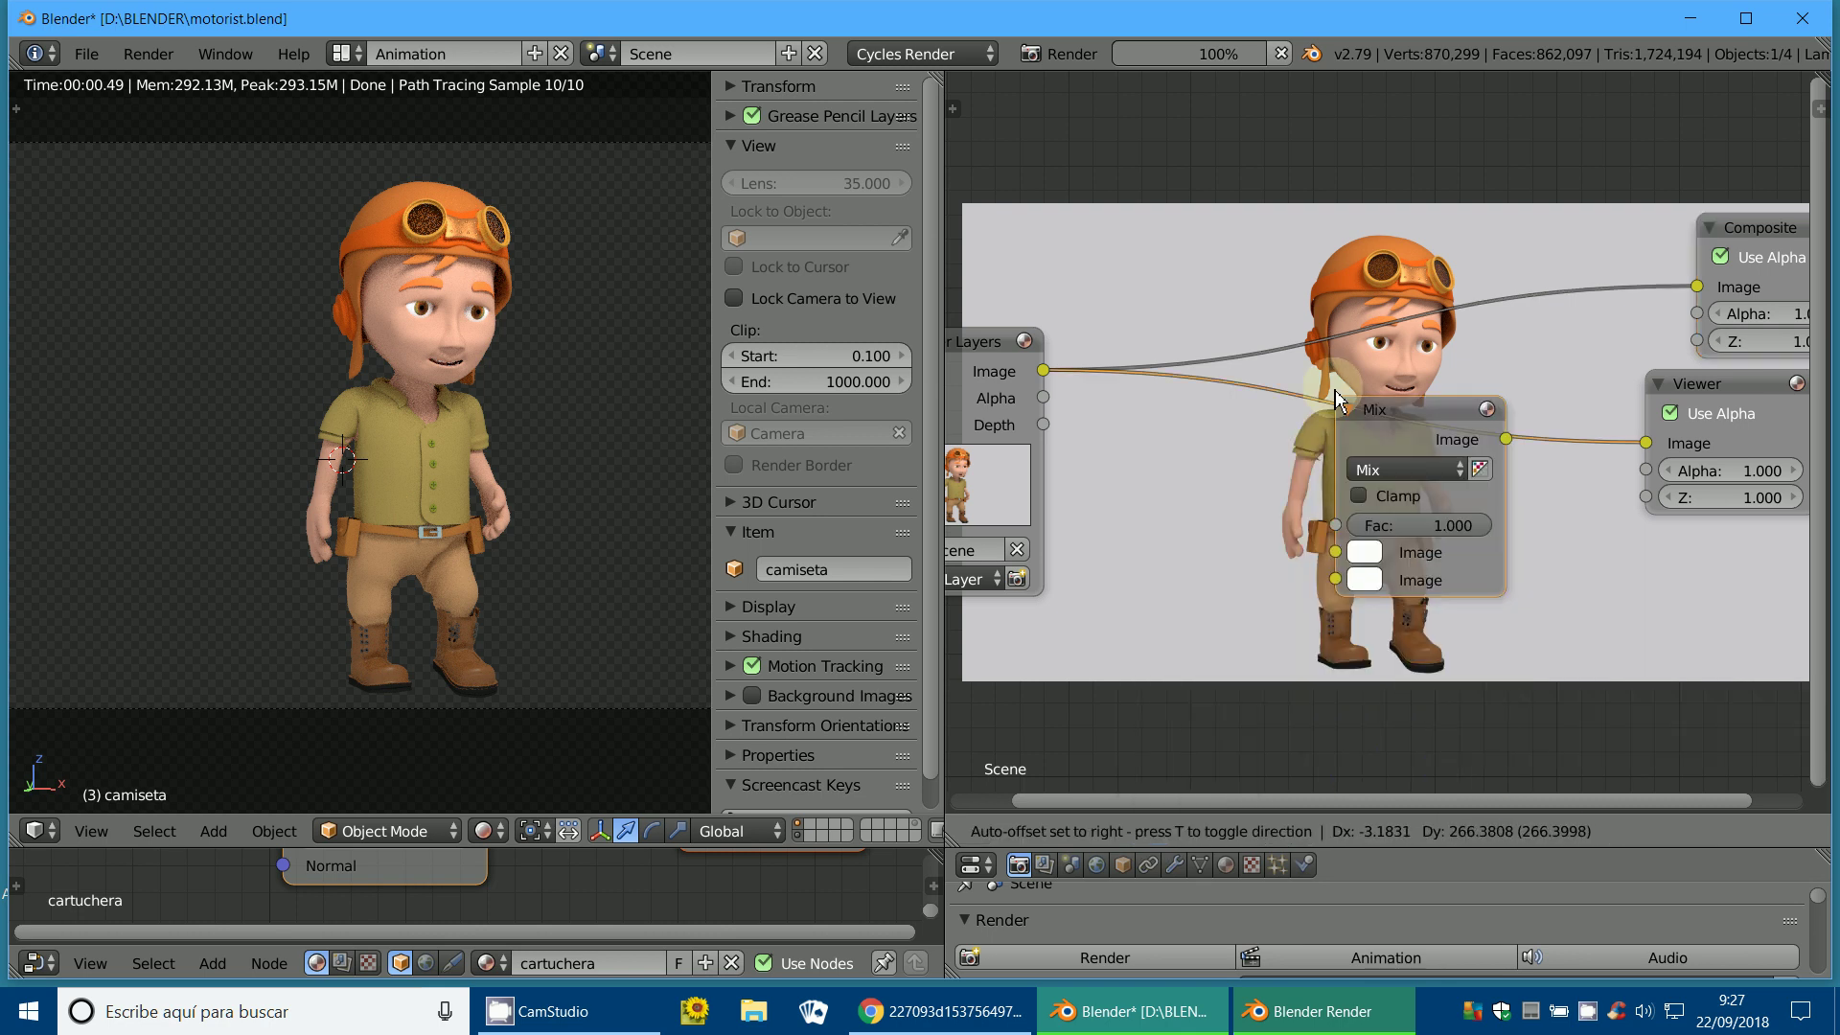
left_click(1342, 537)
left_click_drag(1330, 529, 1340, 563)
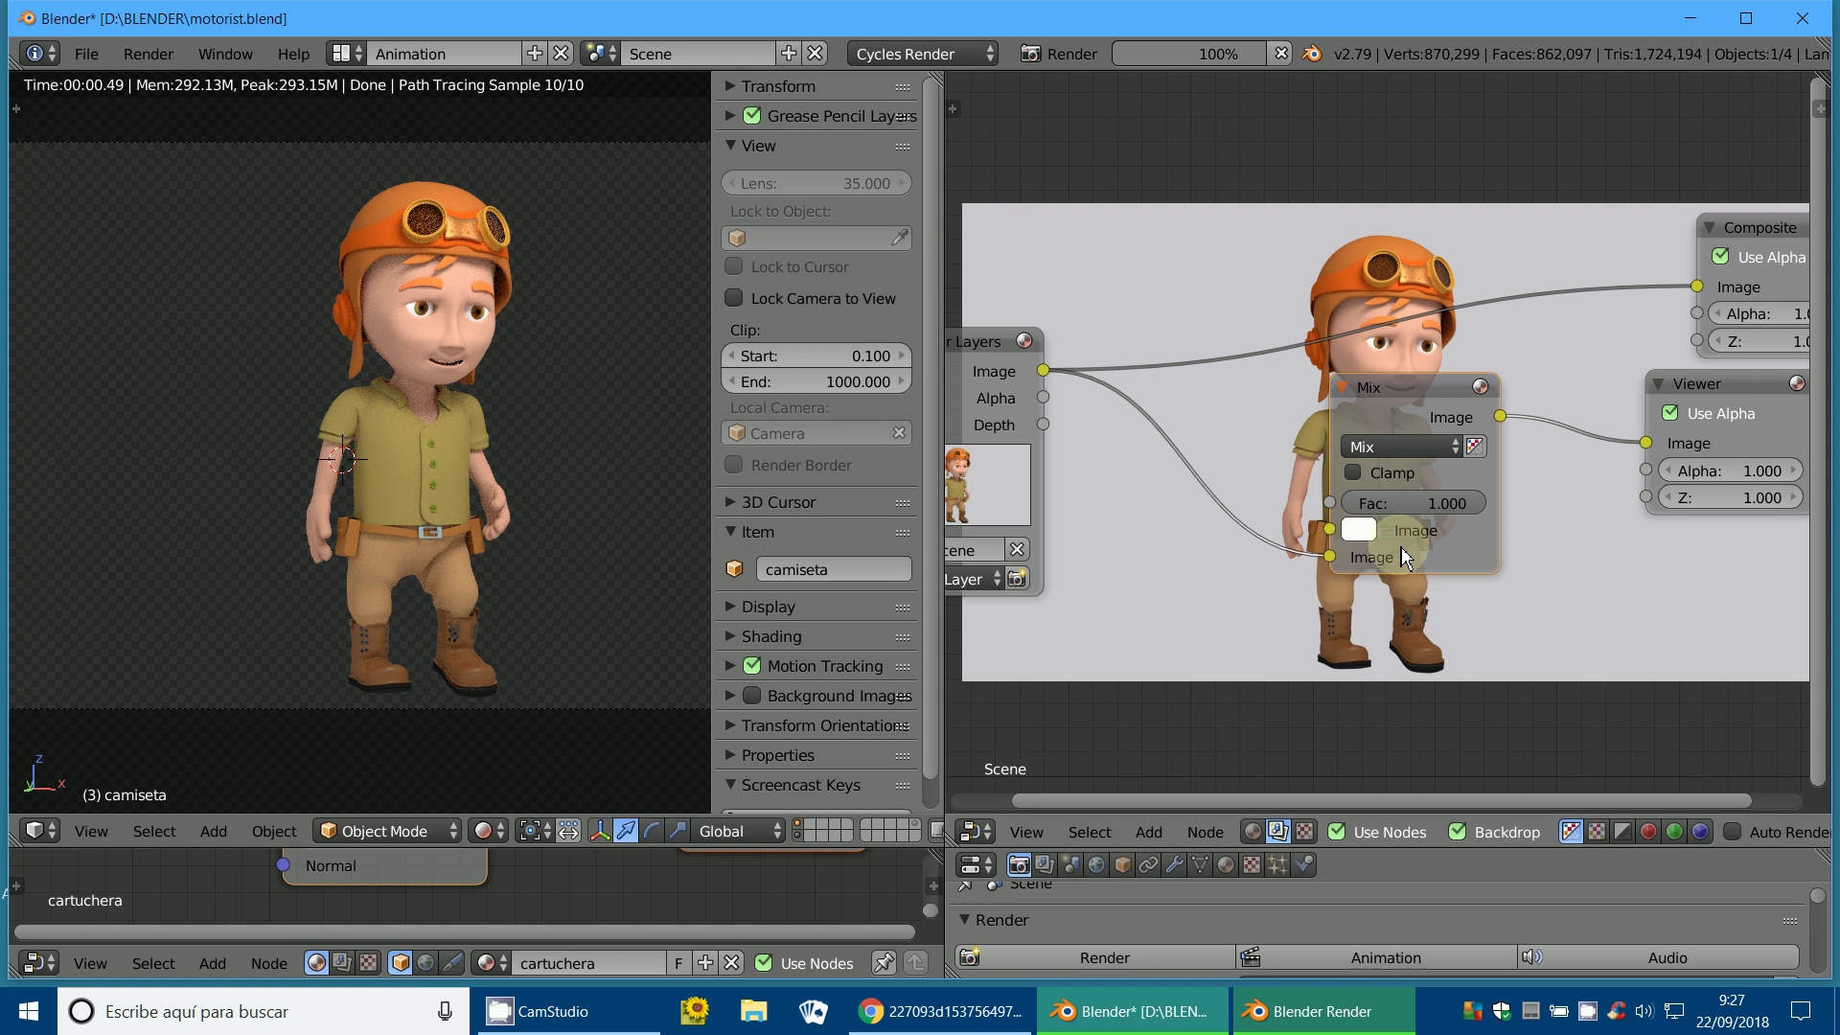
left_click(1361, 530)
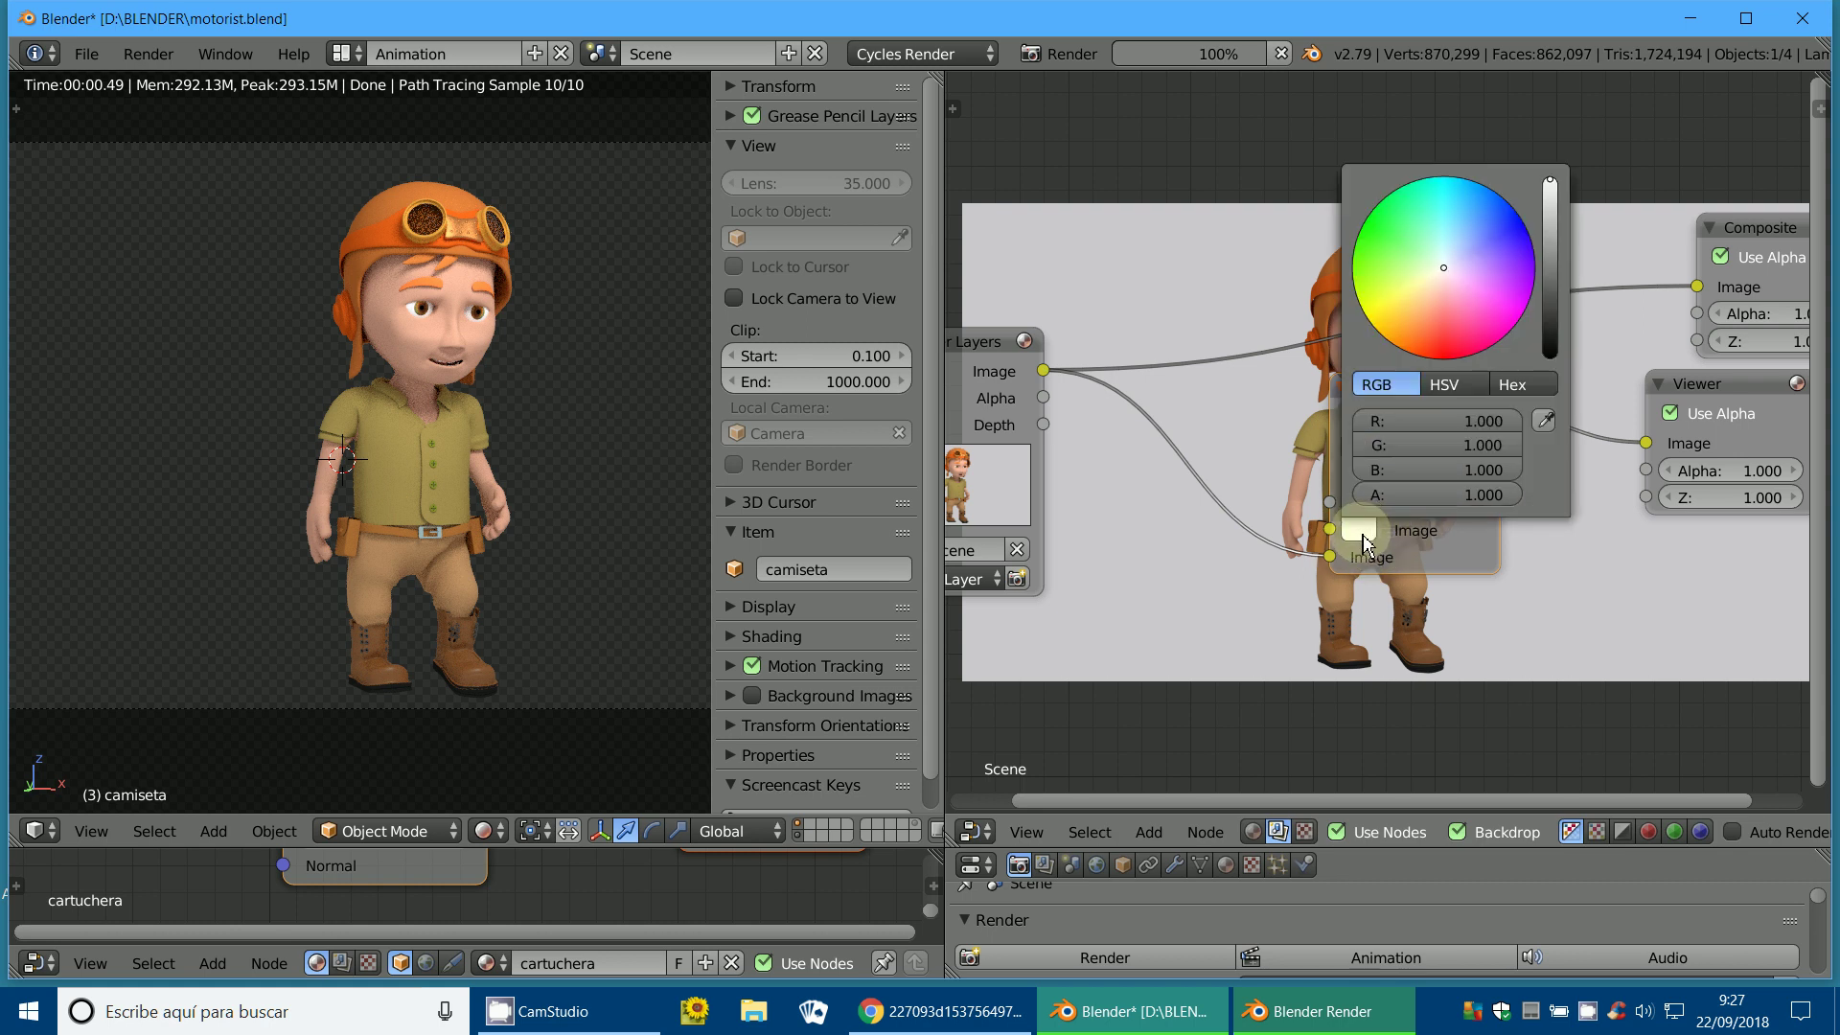
left_click(1535, 637)
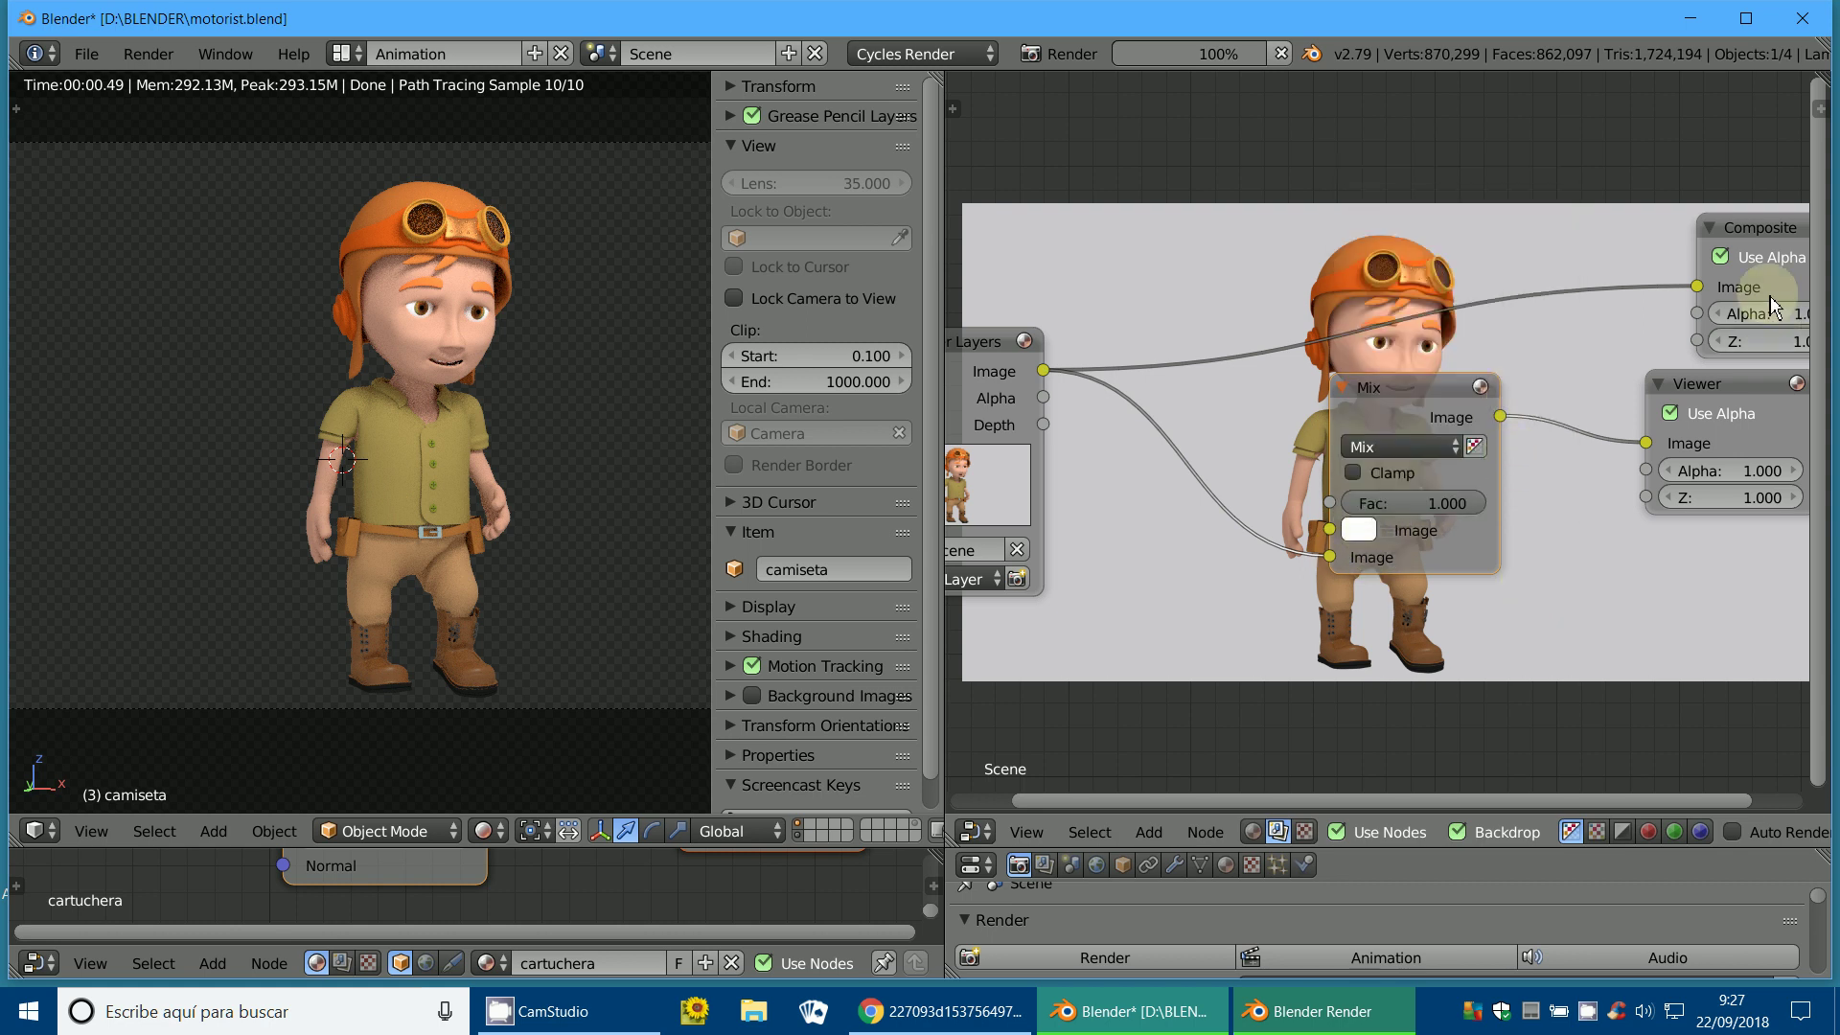
left_click_drag(1696, 286, 1572, 350)
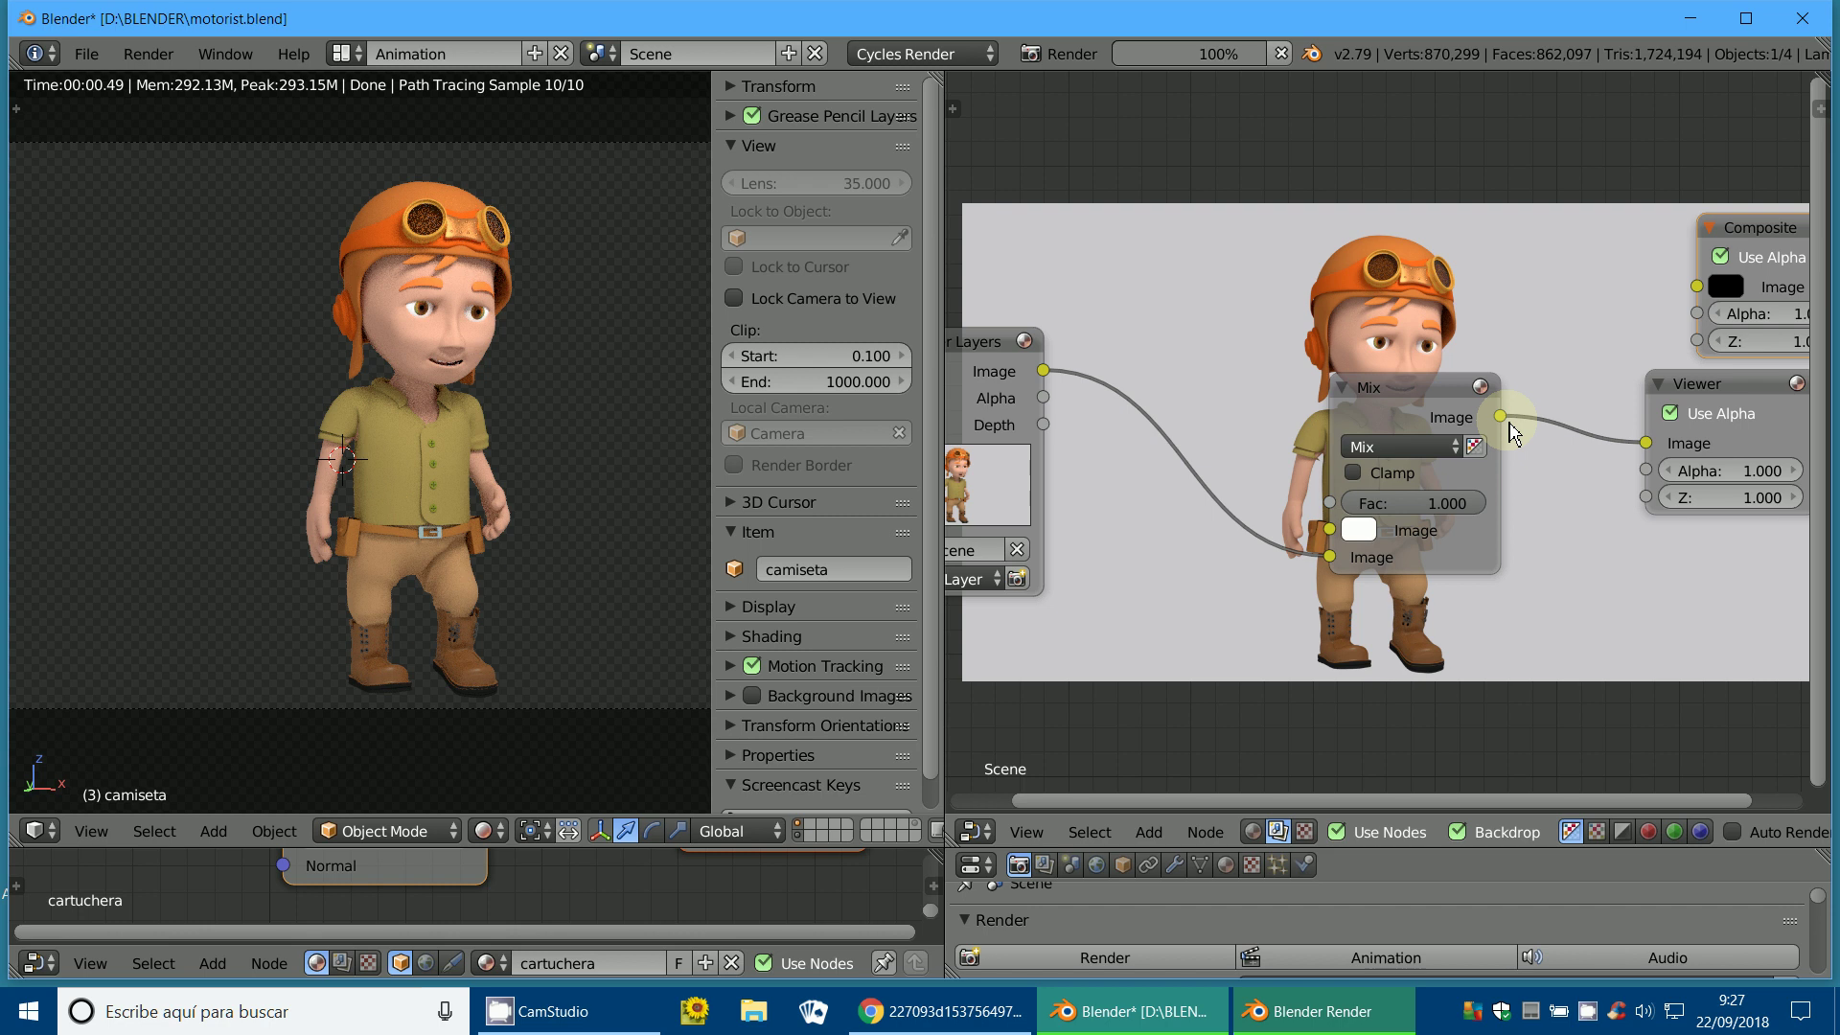
left_click_drag(1510, 422, 1701, 286)
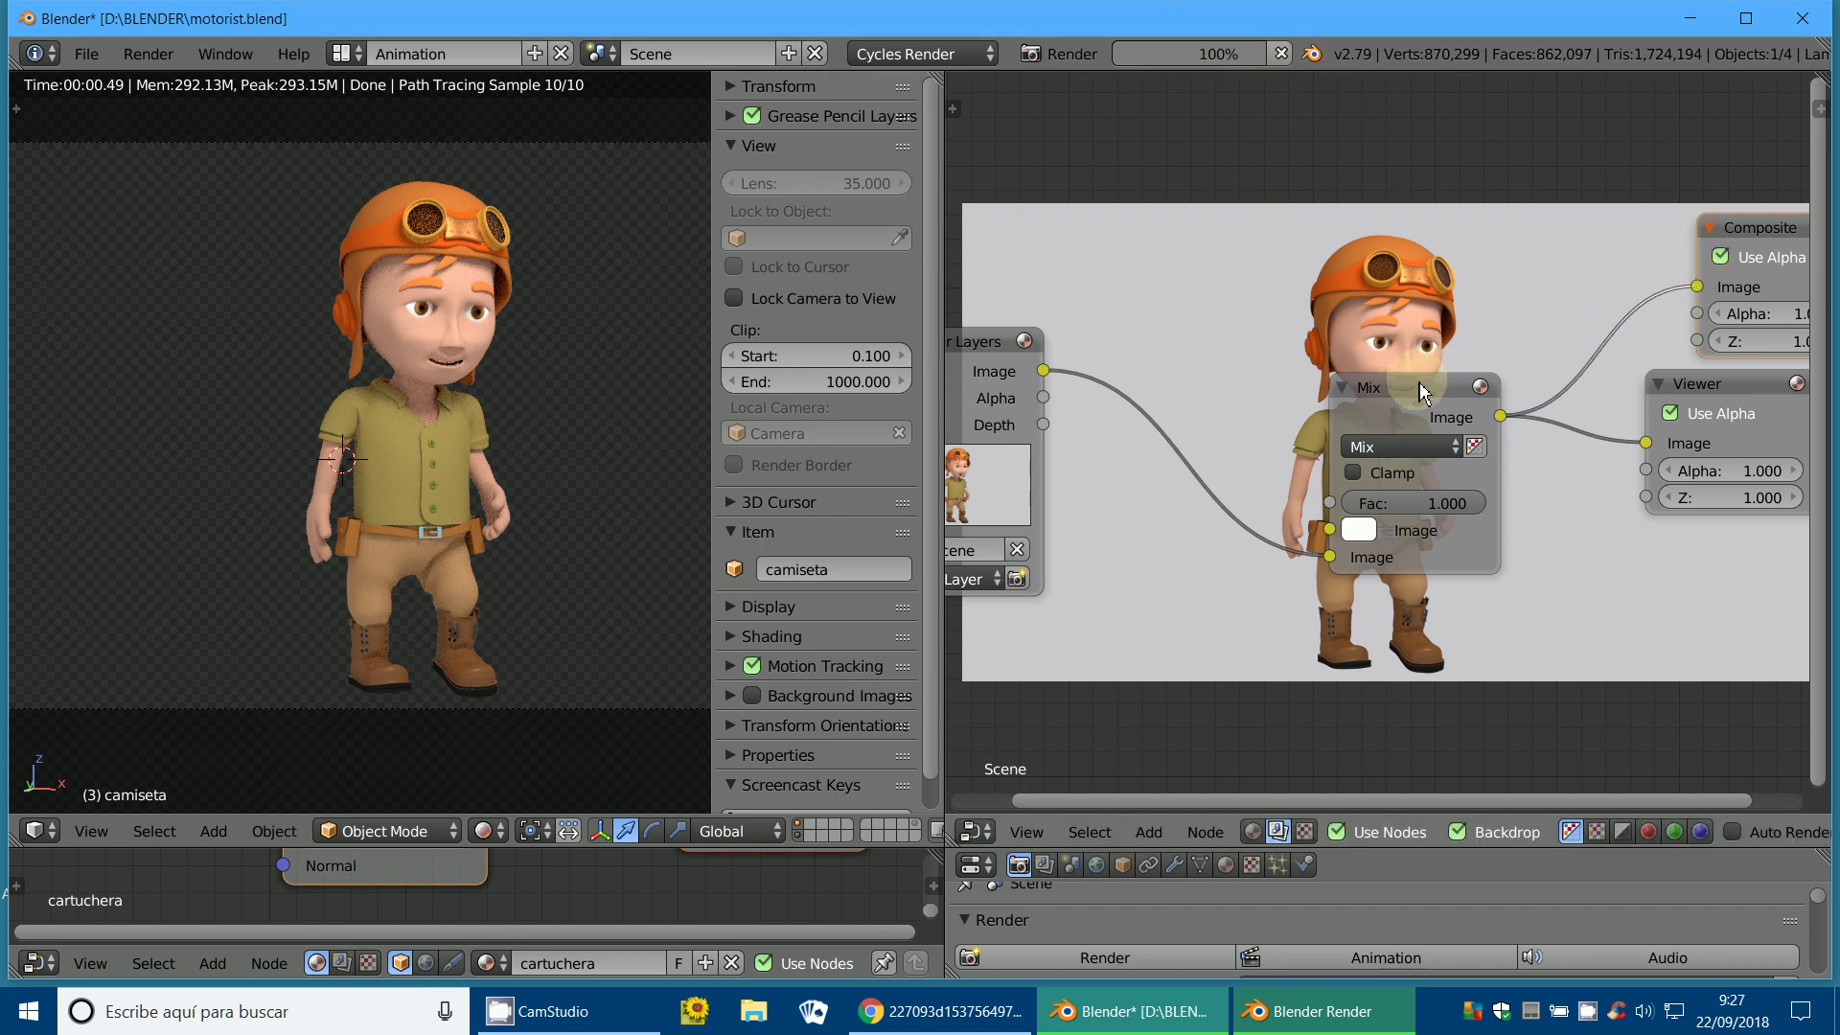
Enable Use Alpha on the Mix node and shift it further left.
left_click_drag(1419, 388, 1386, 384)
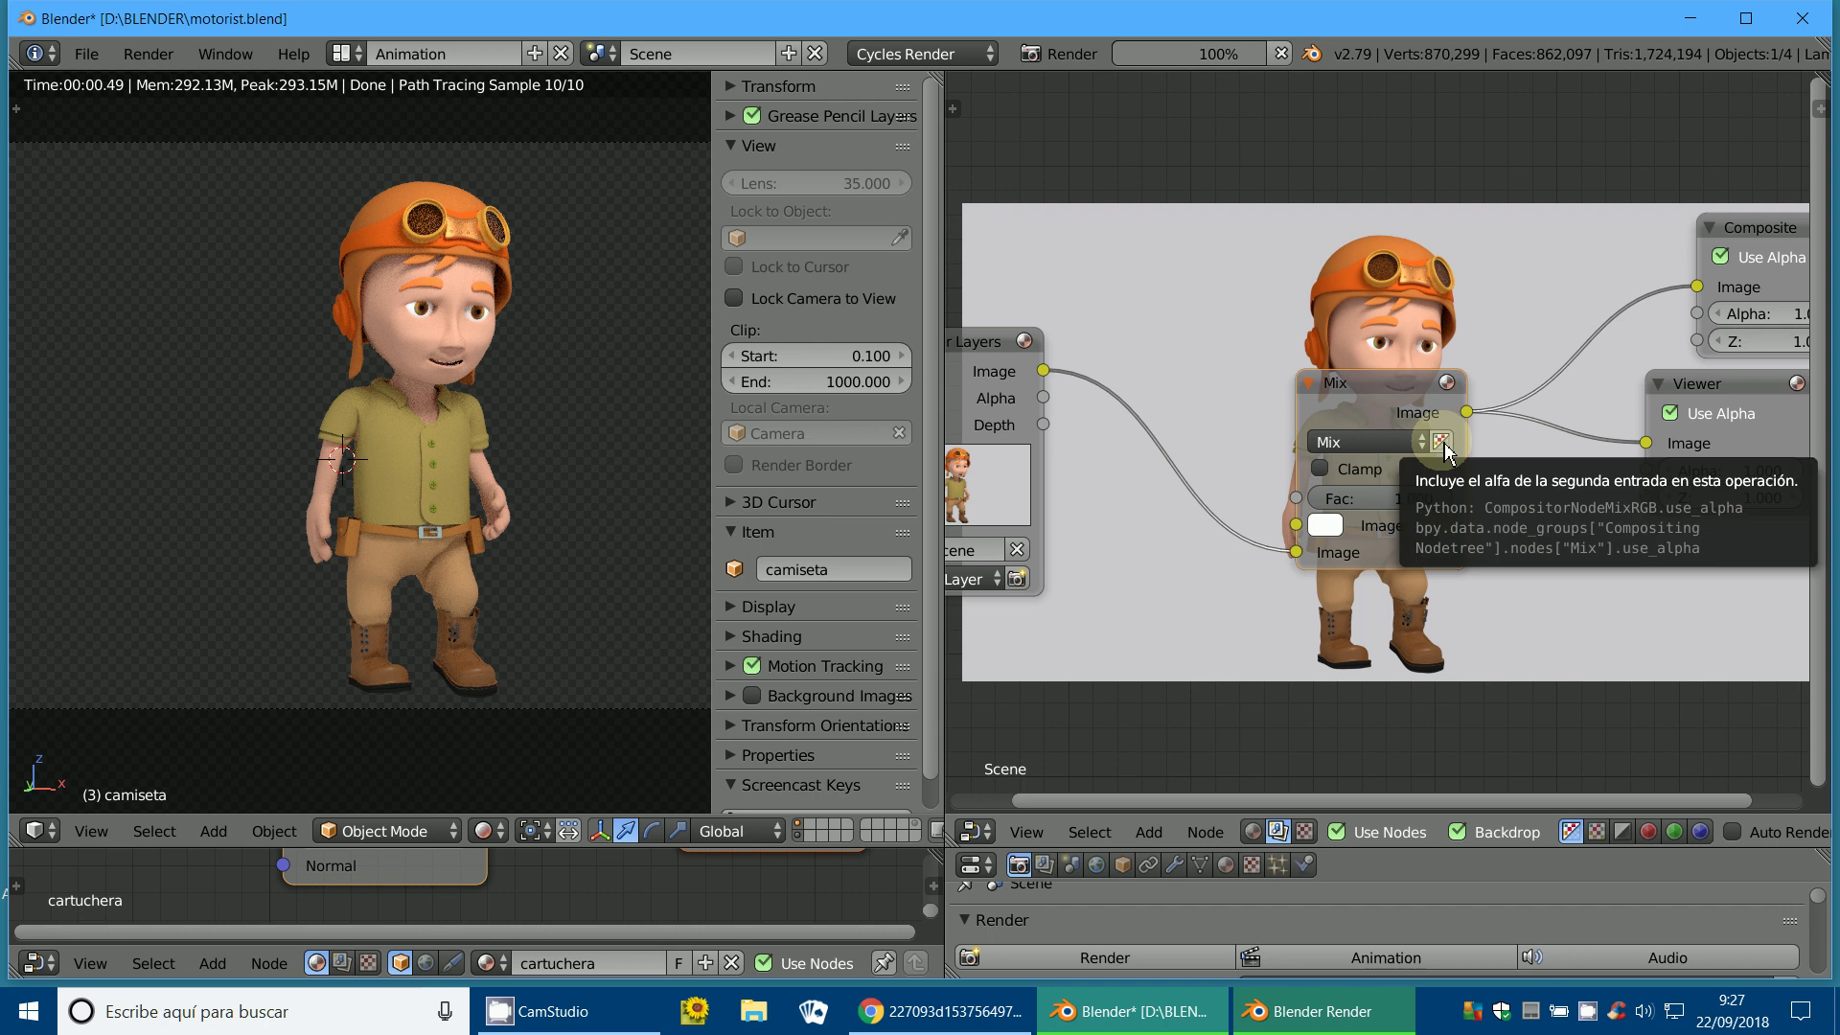
left_click(1445, 446)
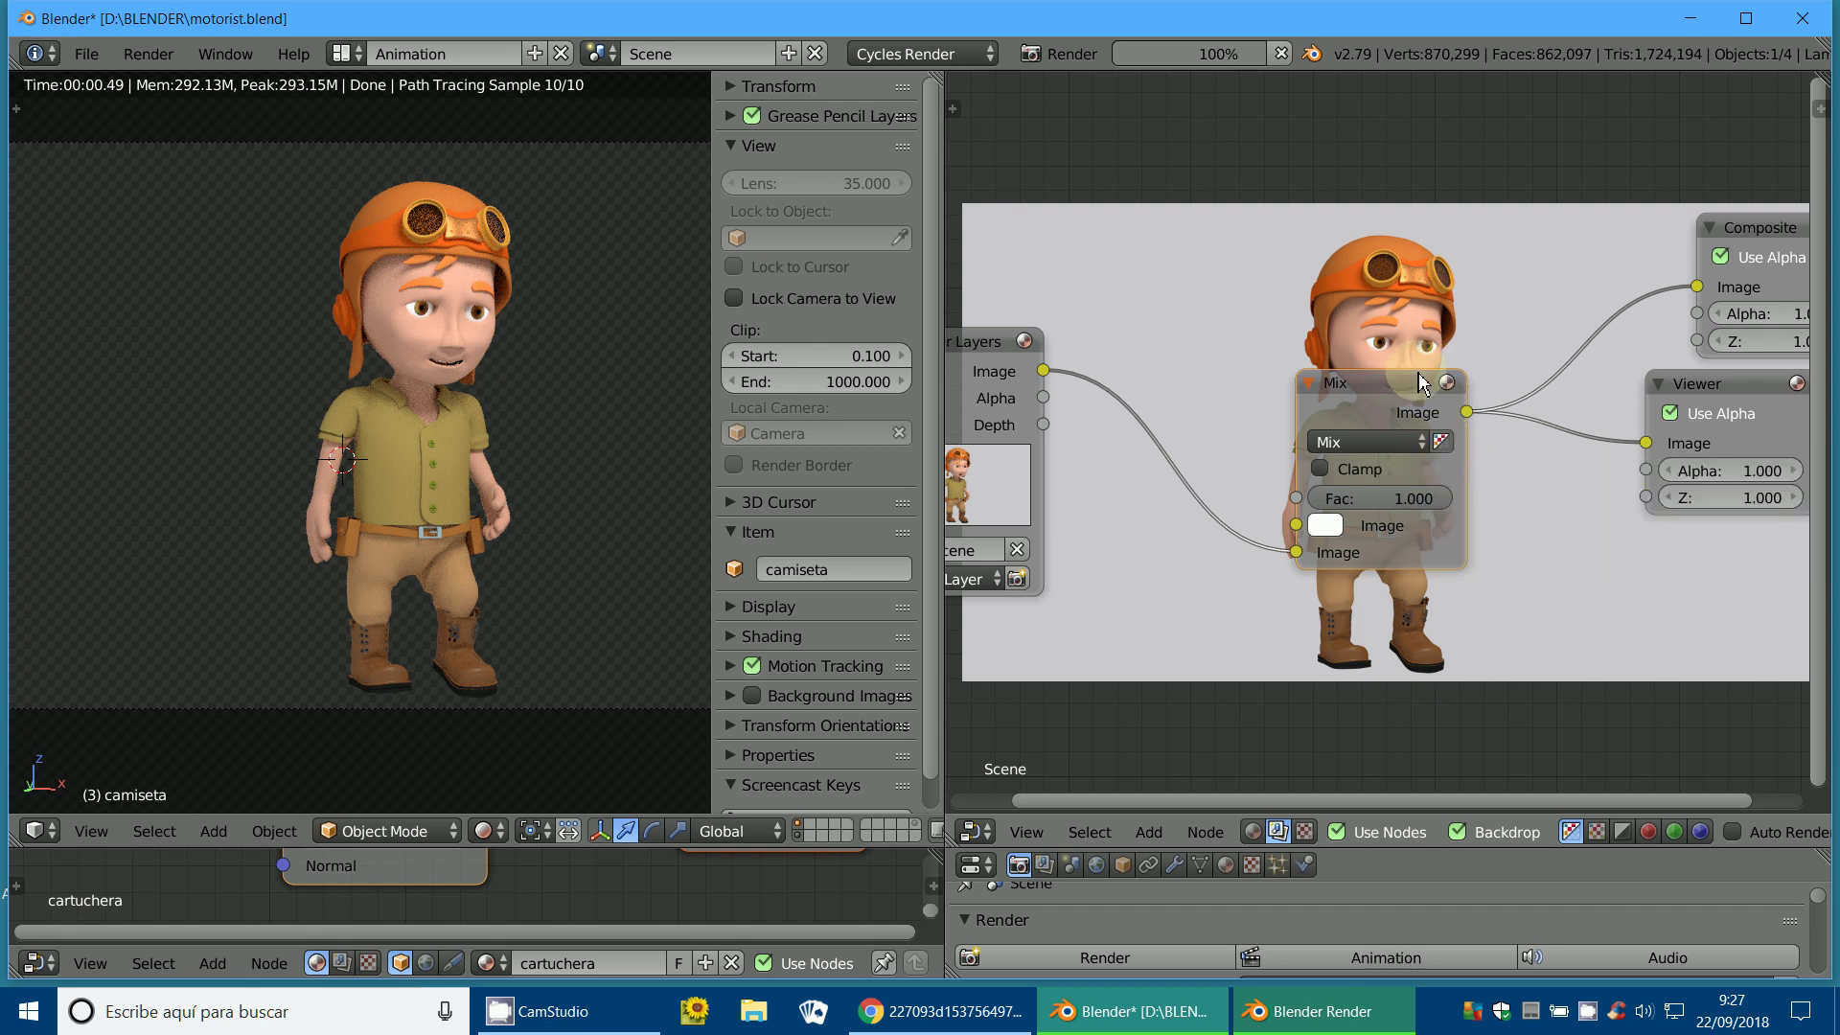
left_click_drag(1419, 374, 1394, 376)
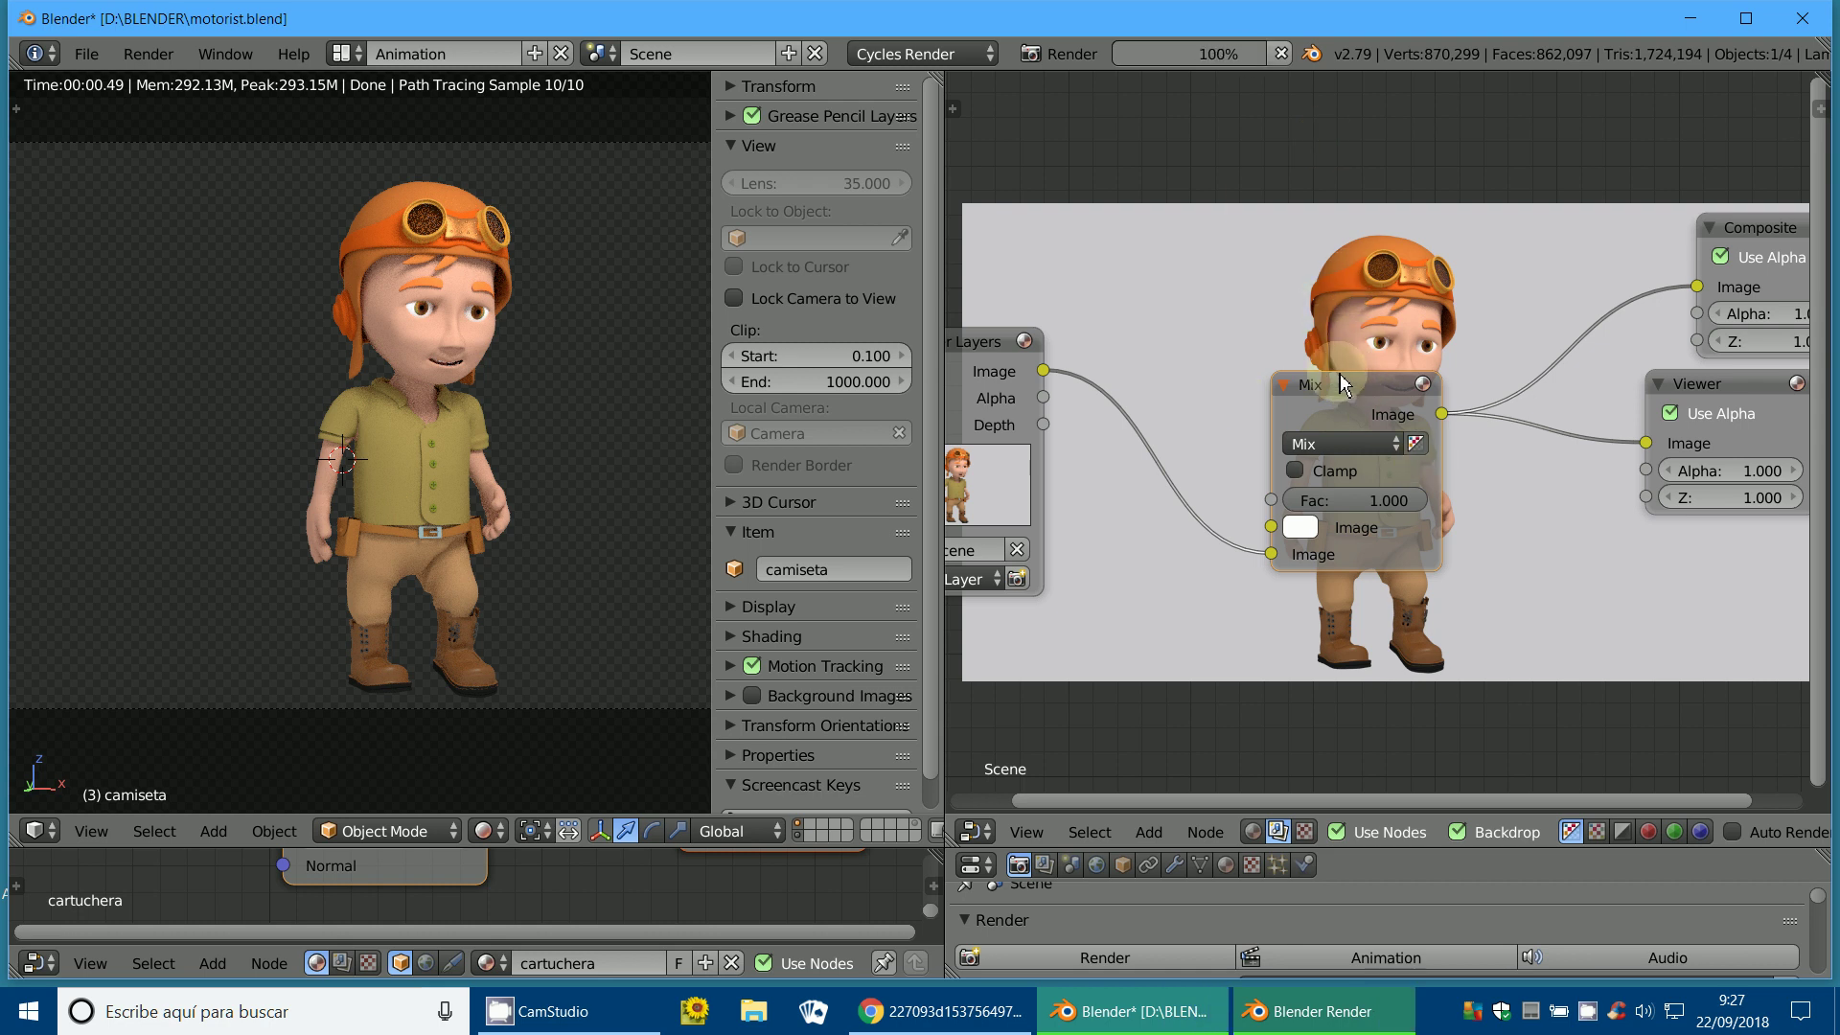
Move the Mix node to the left of the boy.
scroll(1284, 387, "down", 2)
left_click_drag(1123, 399, 1014, 399)
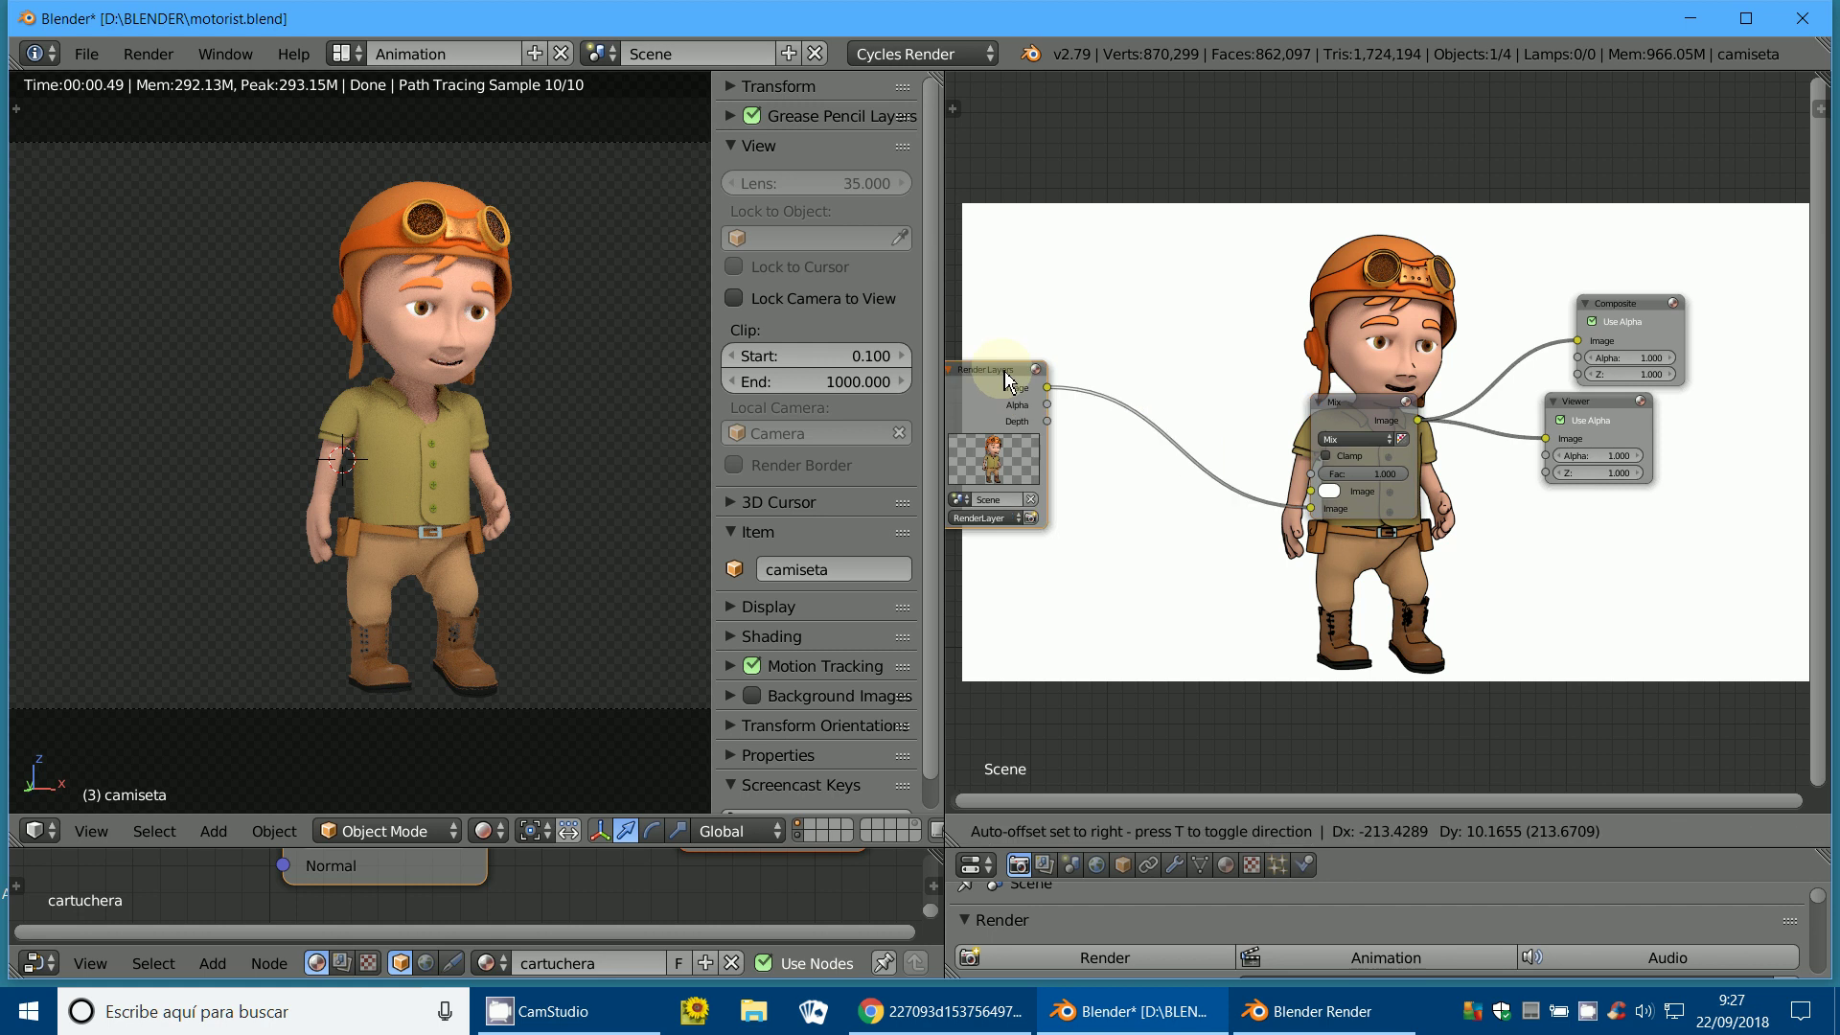
scroll(1388, 503, "up", 1)
left_click_drag(1363, 411, 1173, 408)
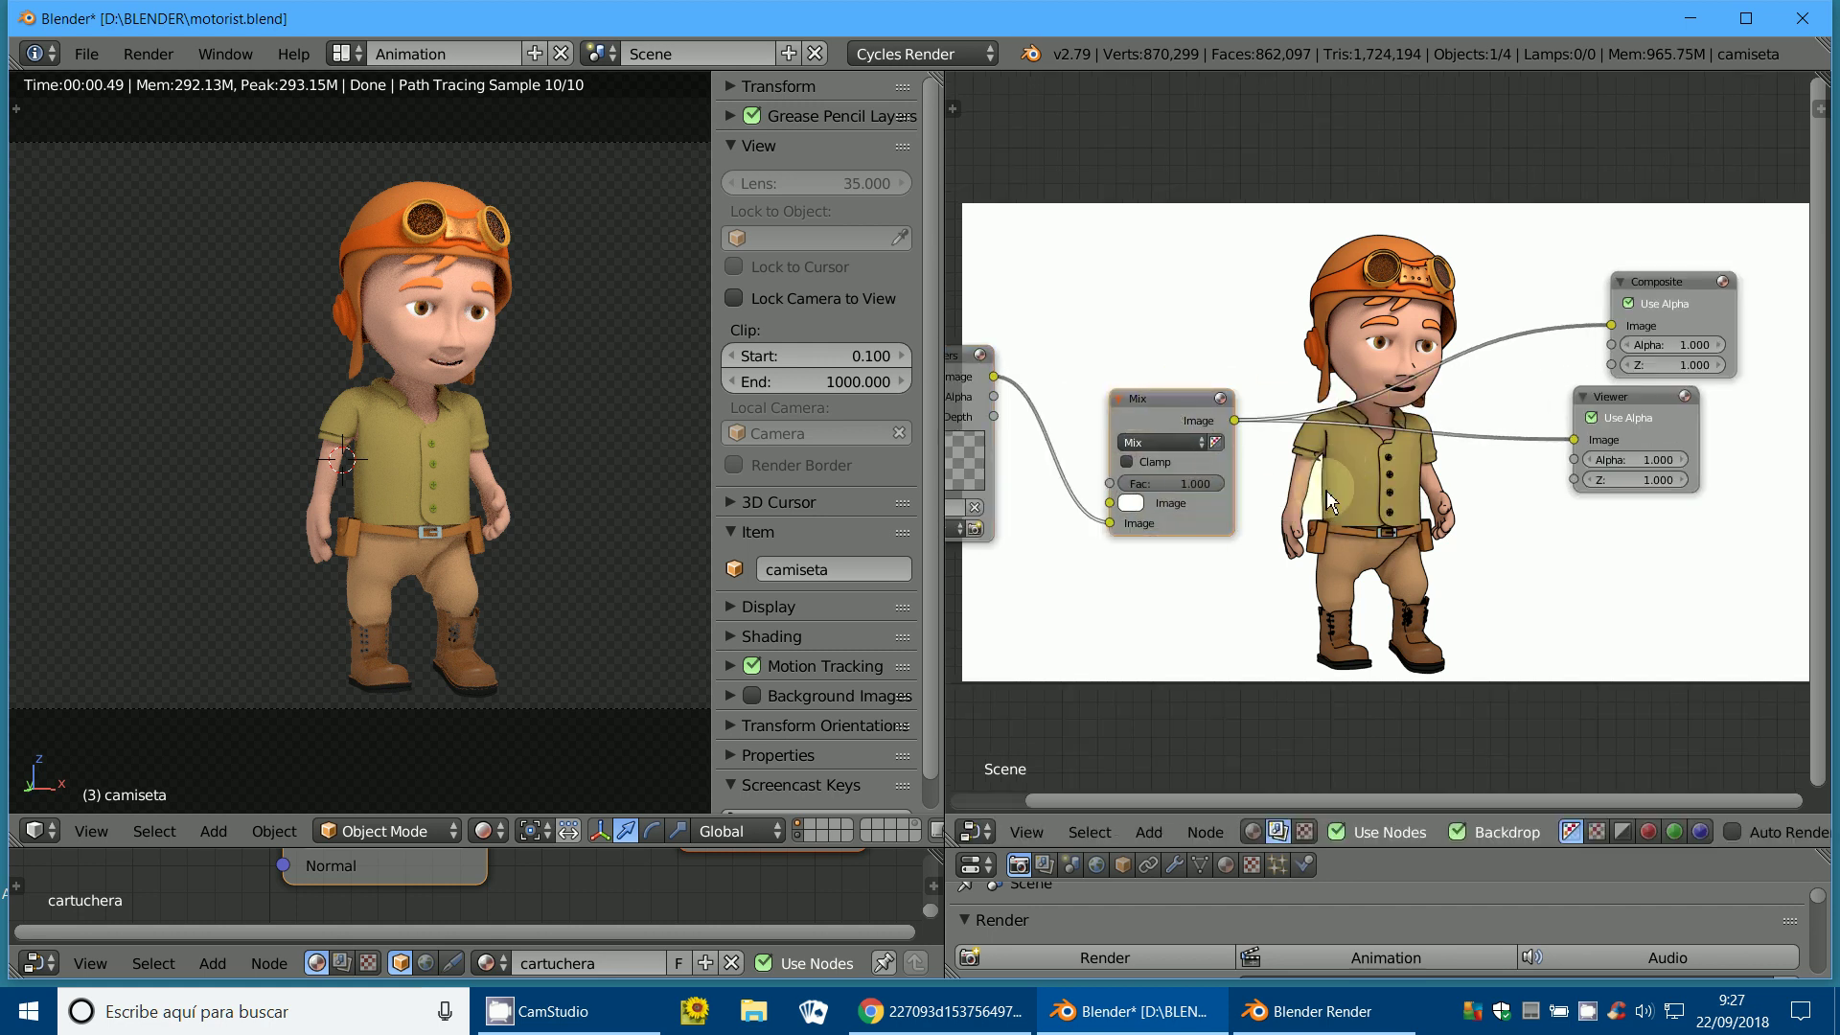
scroll(1349, 573, "up", 1)
scroll(1388, 538, "up", 1)
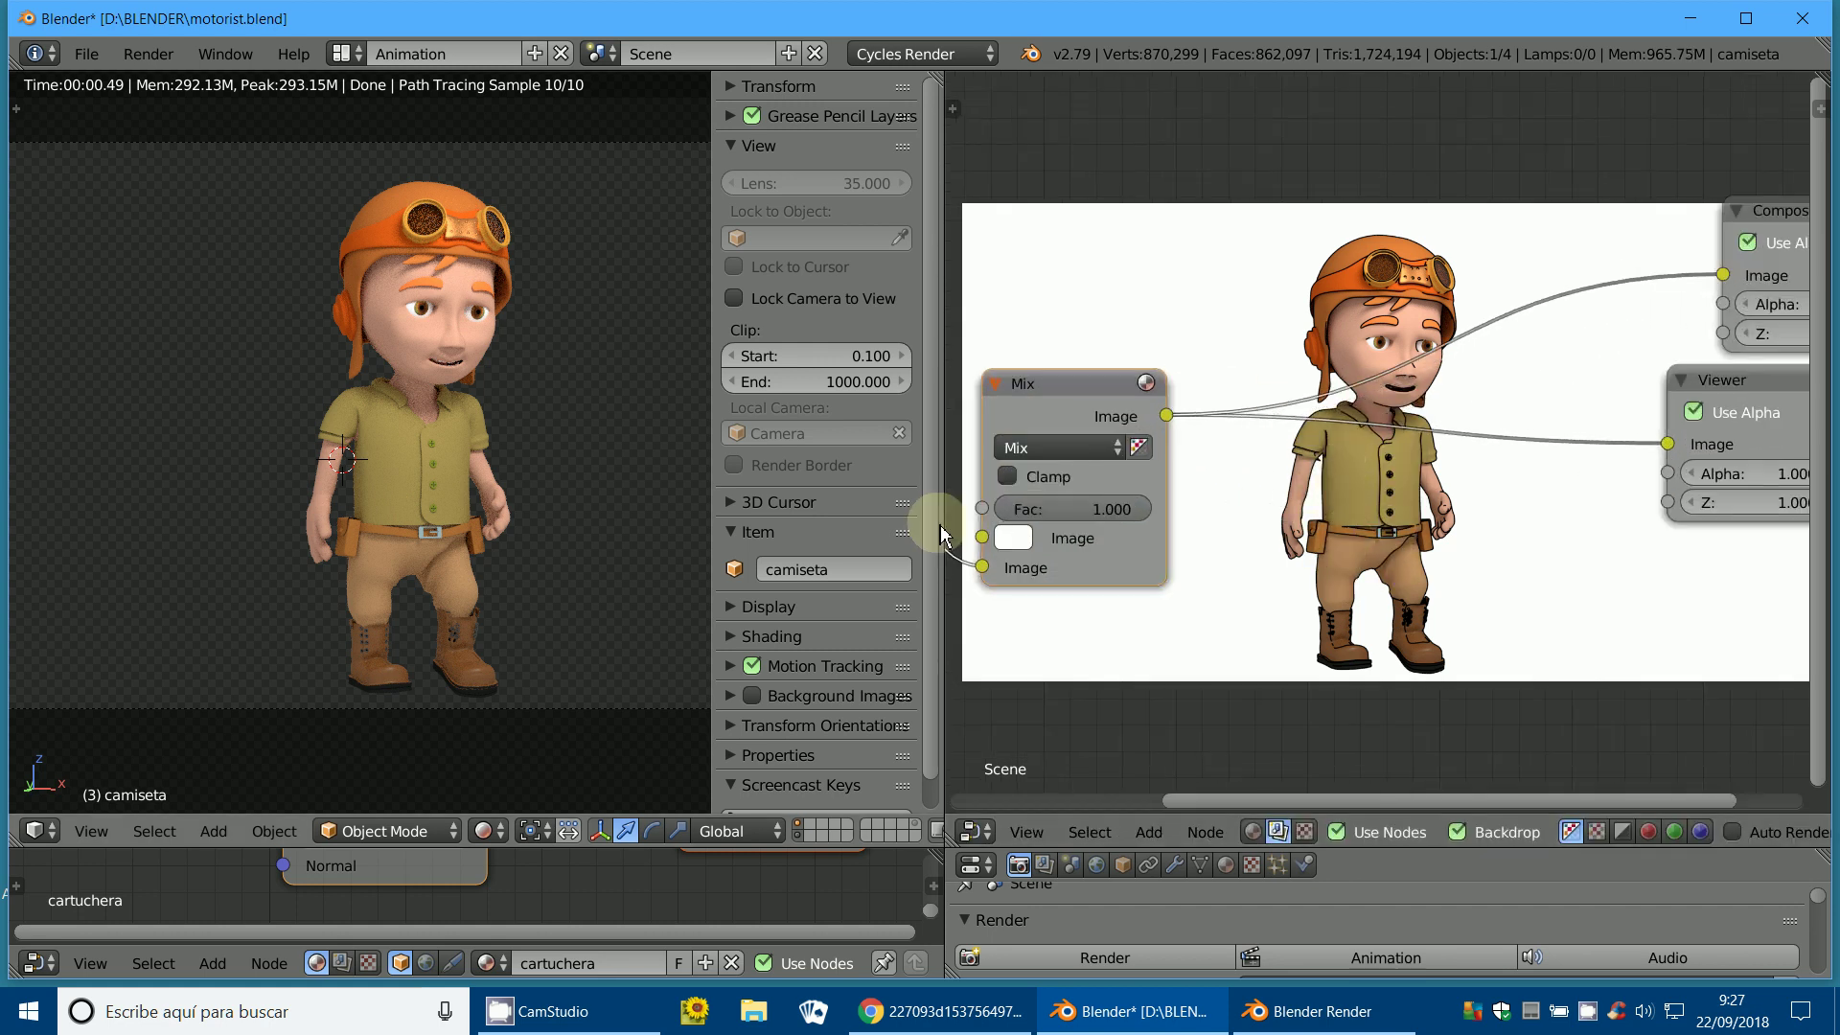
Try other tints for the Mix node's first colour, leaving it near white.
left_click(1014, 540)
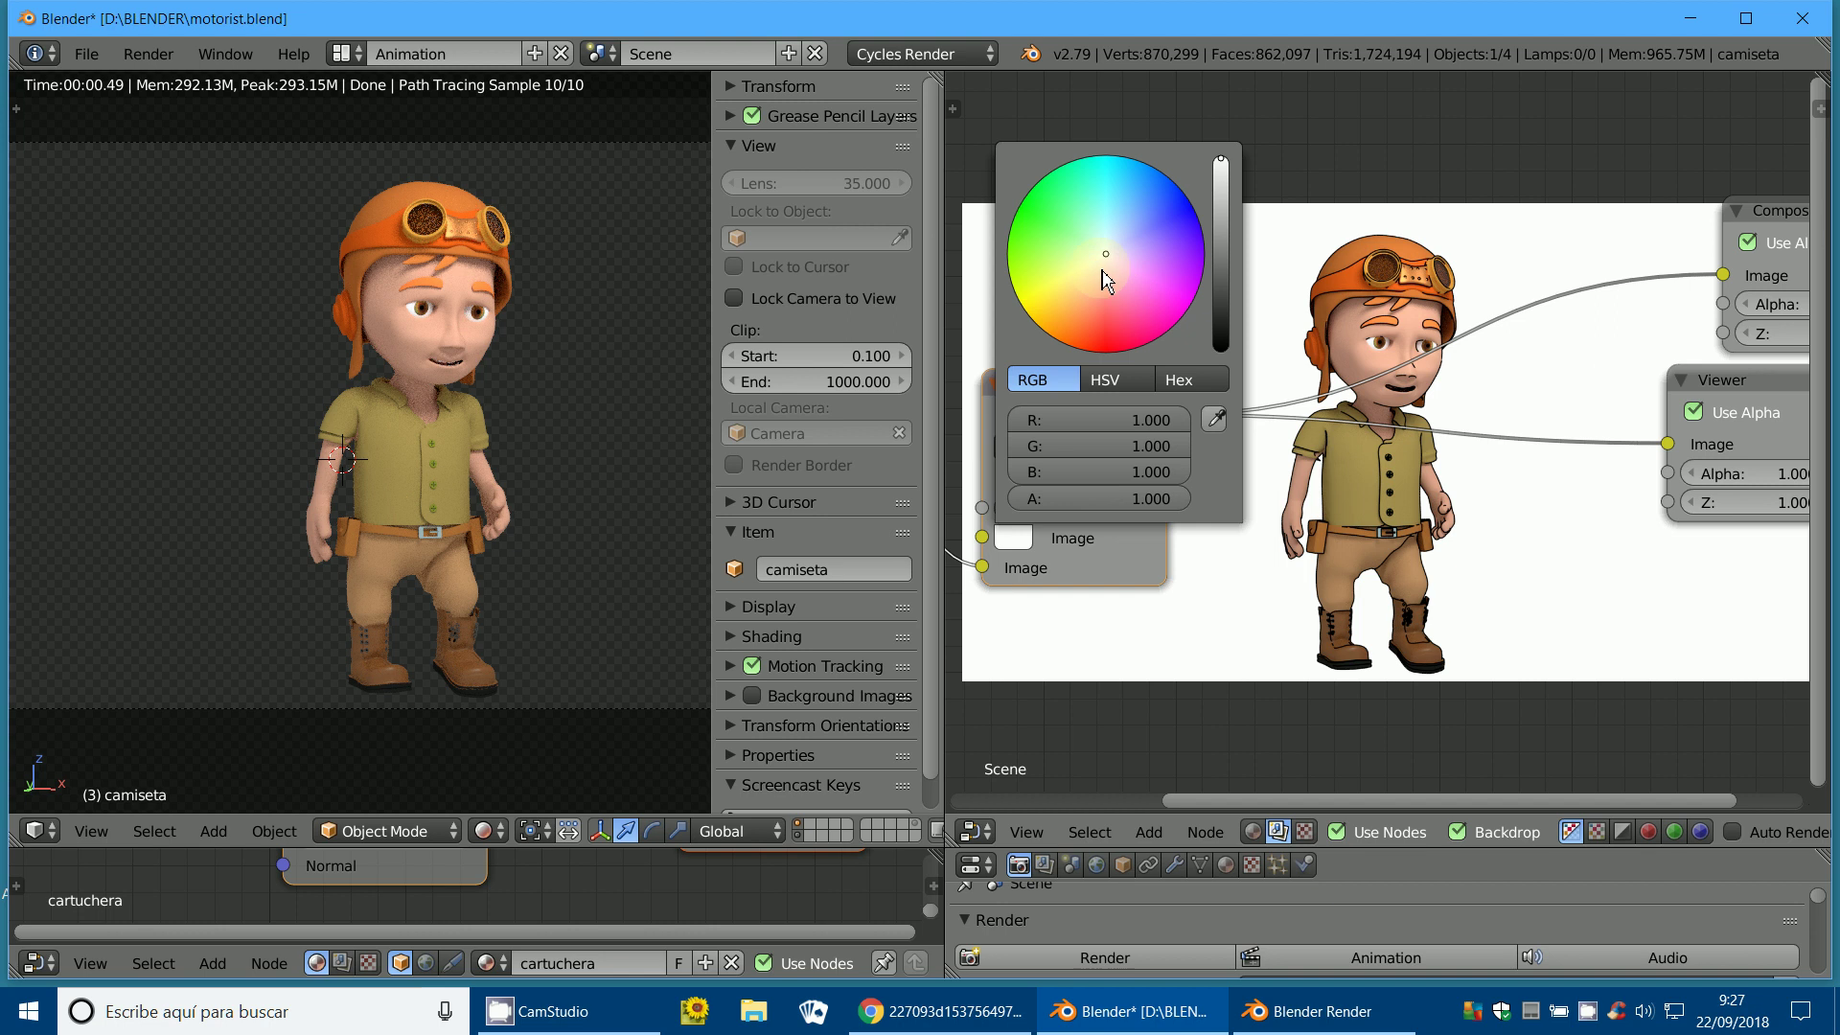
left_click_drag(1105, 280, 1099, 256)
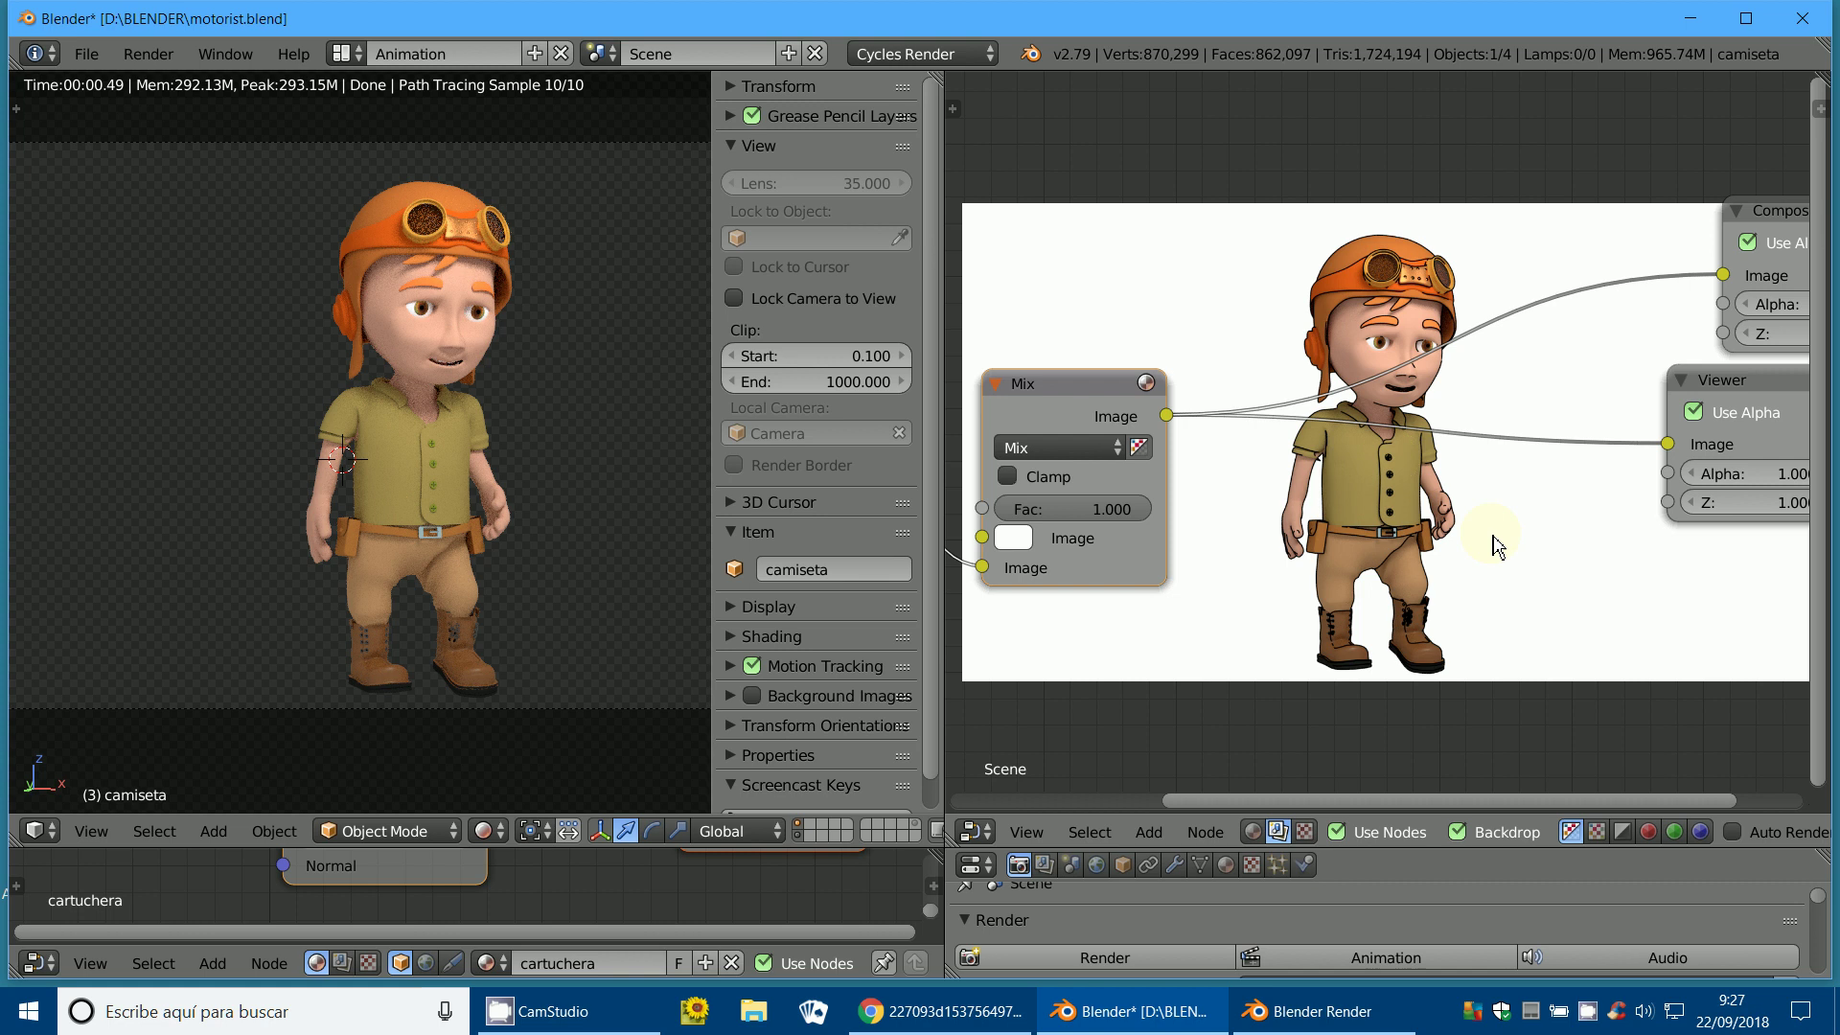
scroll(1341, 623, "down", 2)
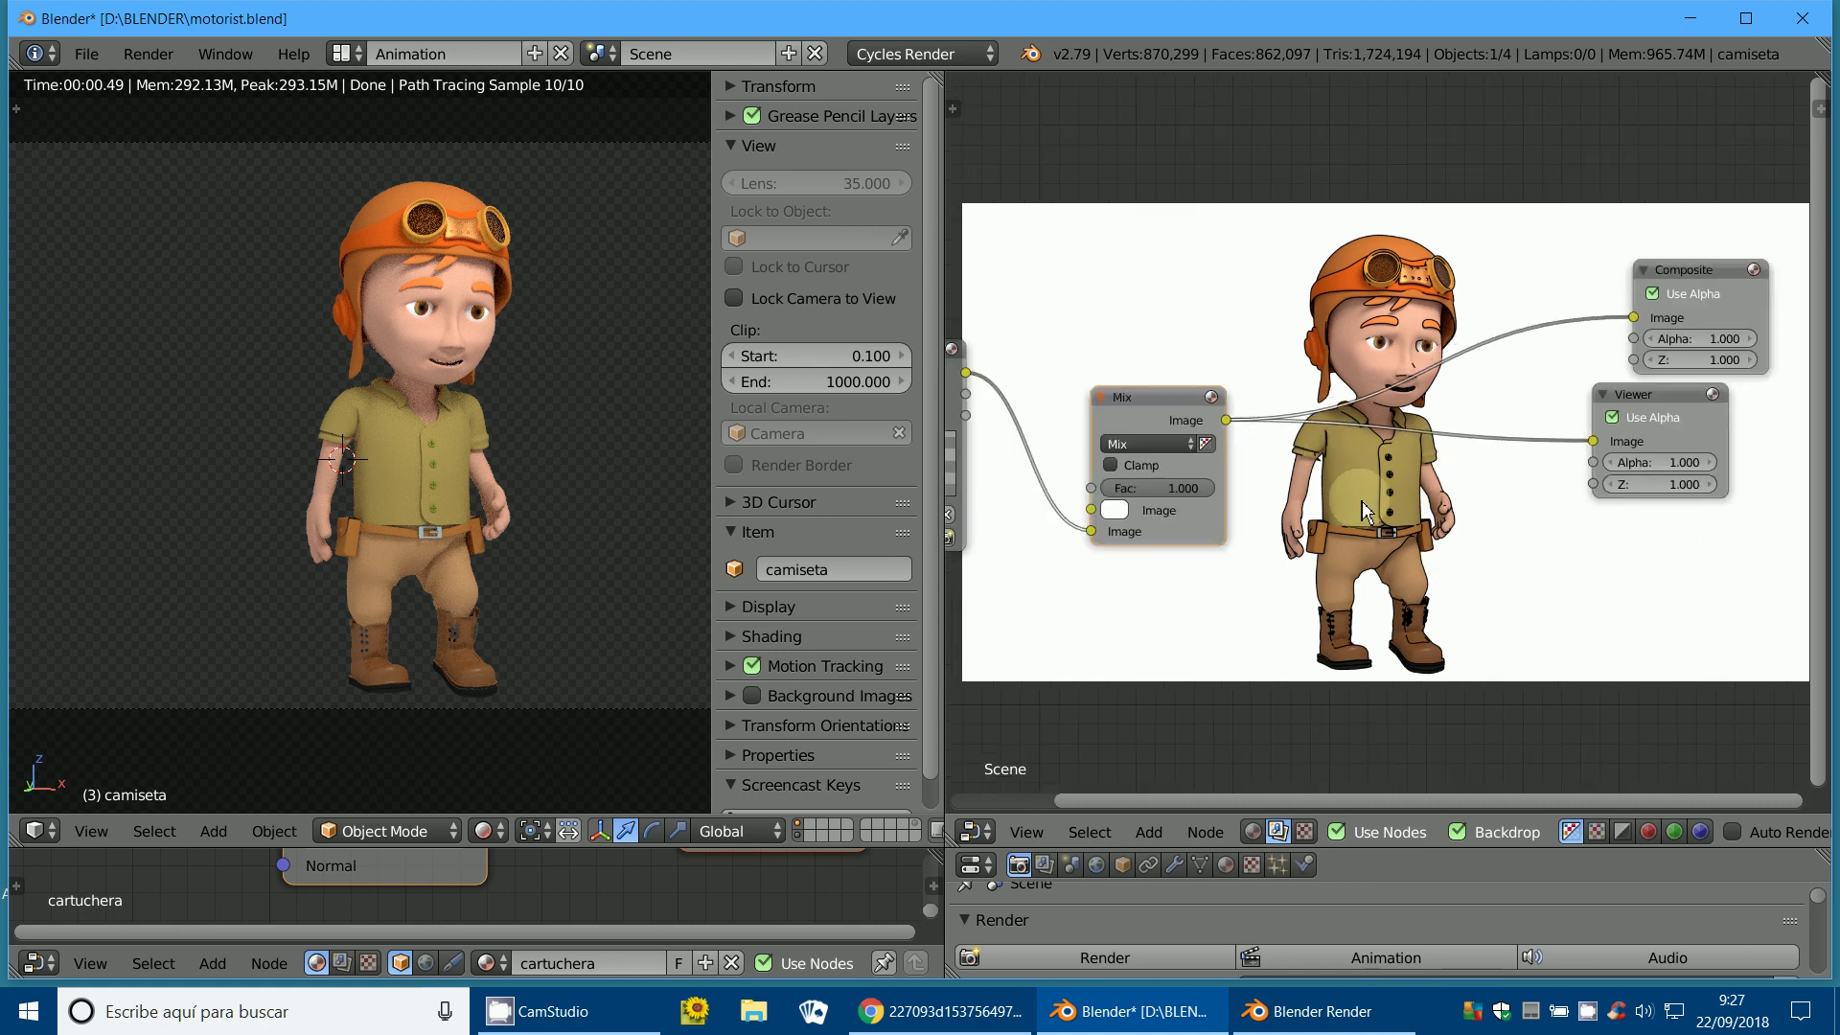
left_click(1149, 829)
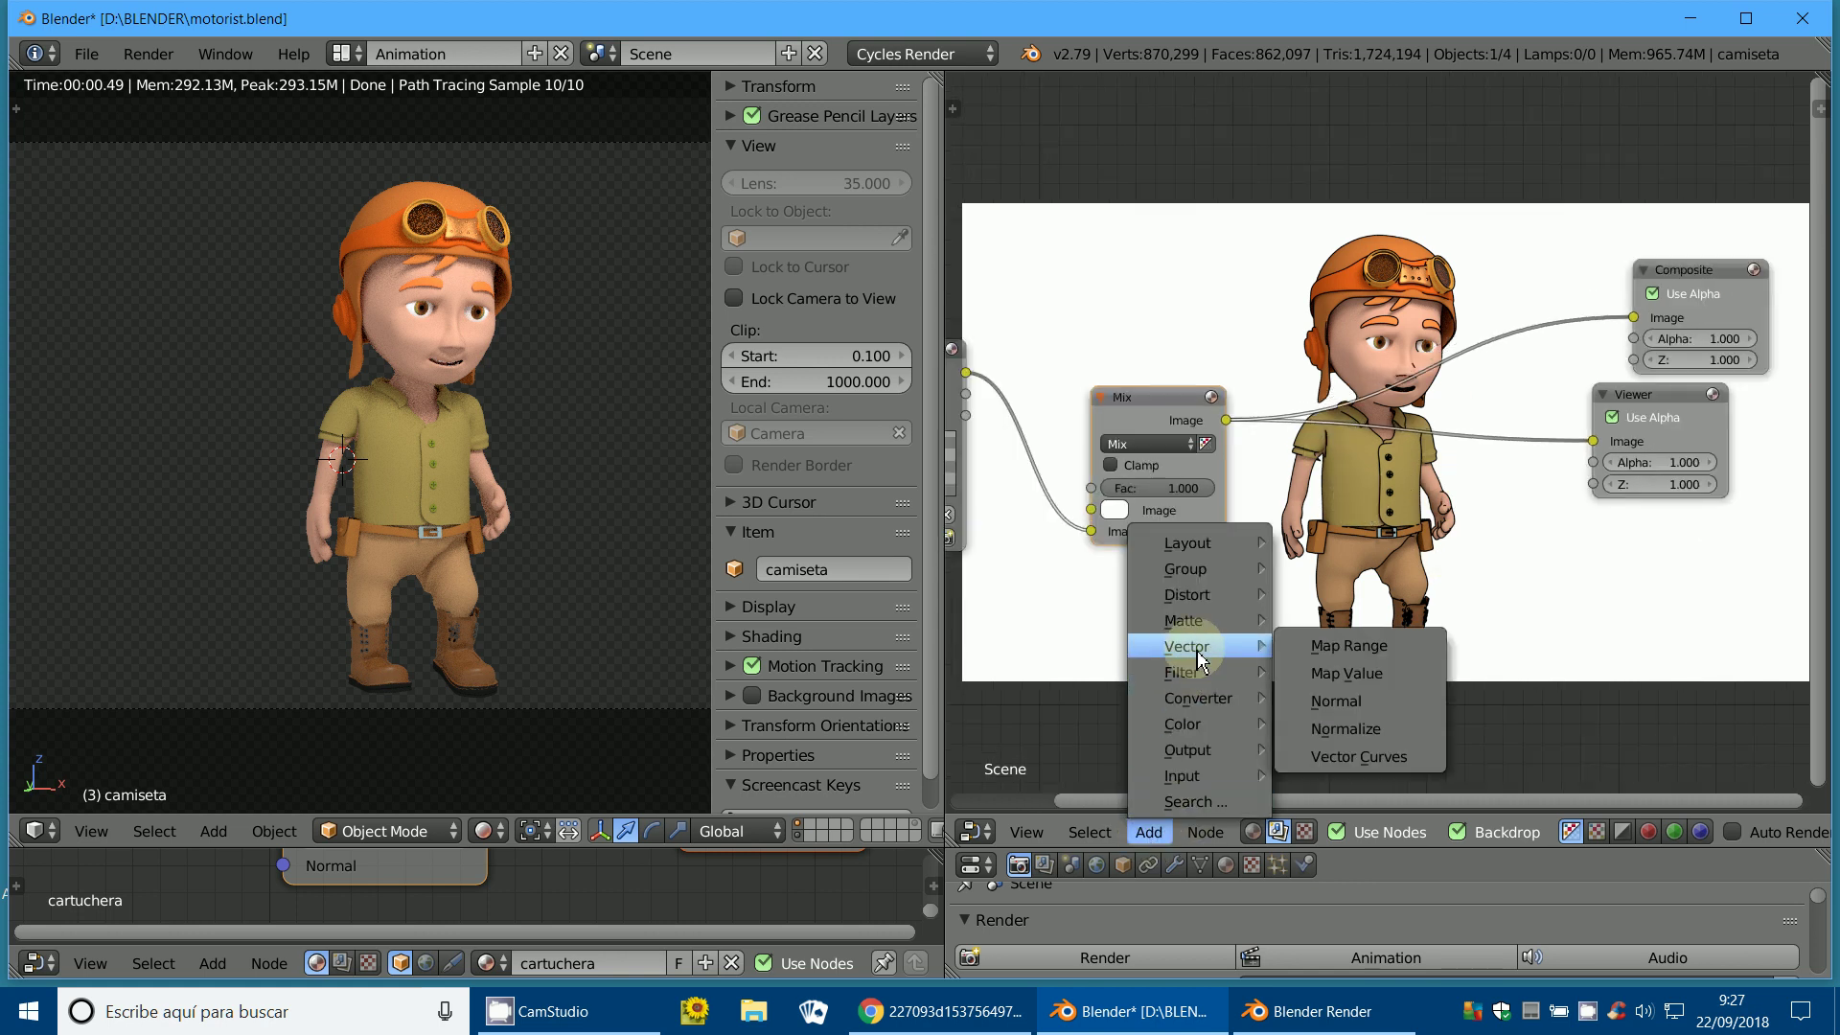
mouse_move(1199, 698)
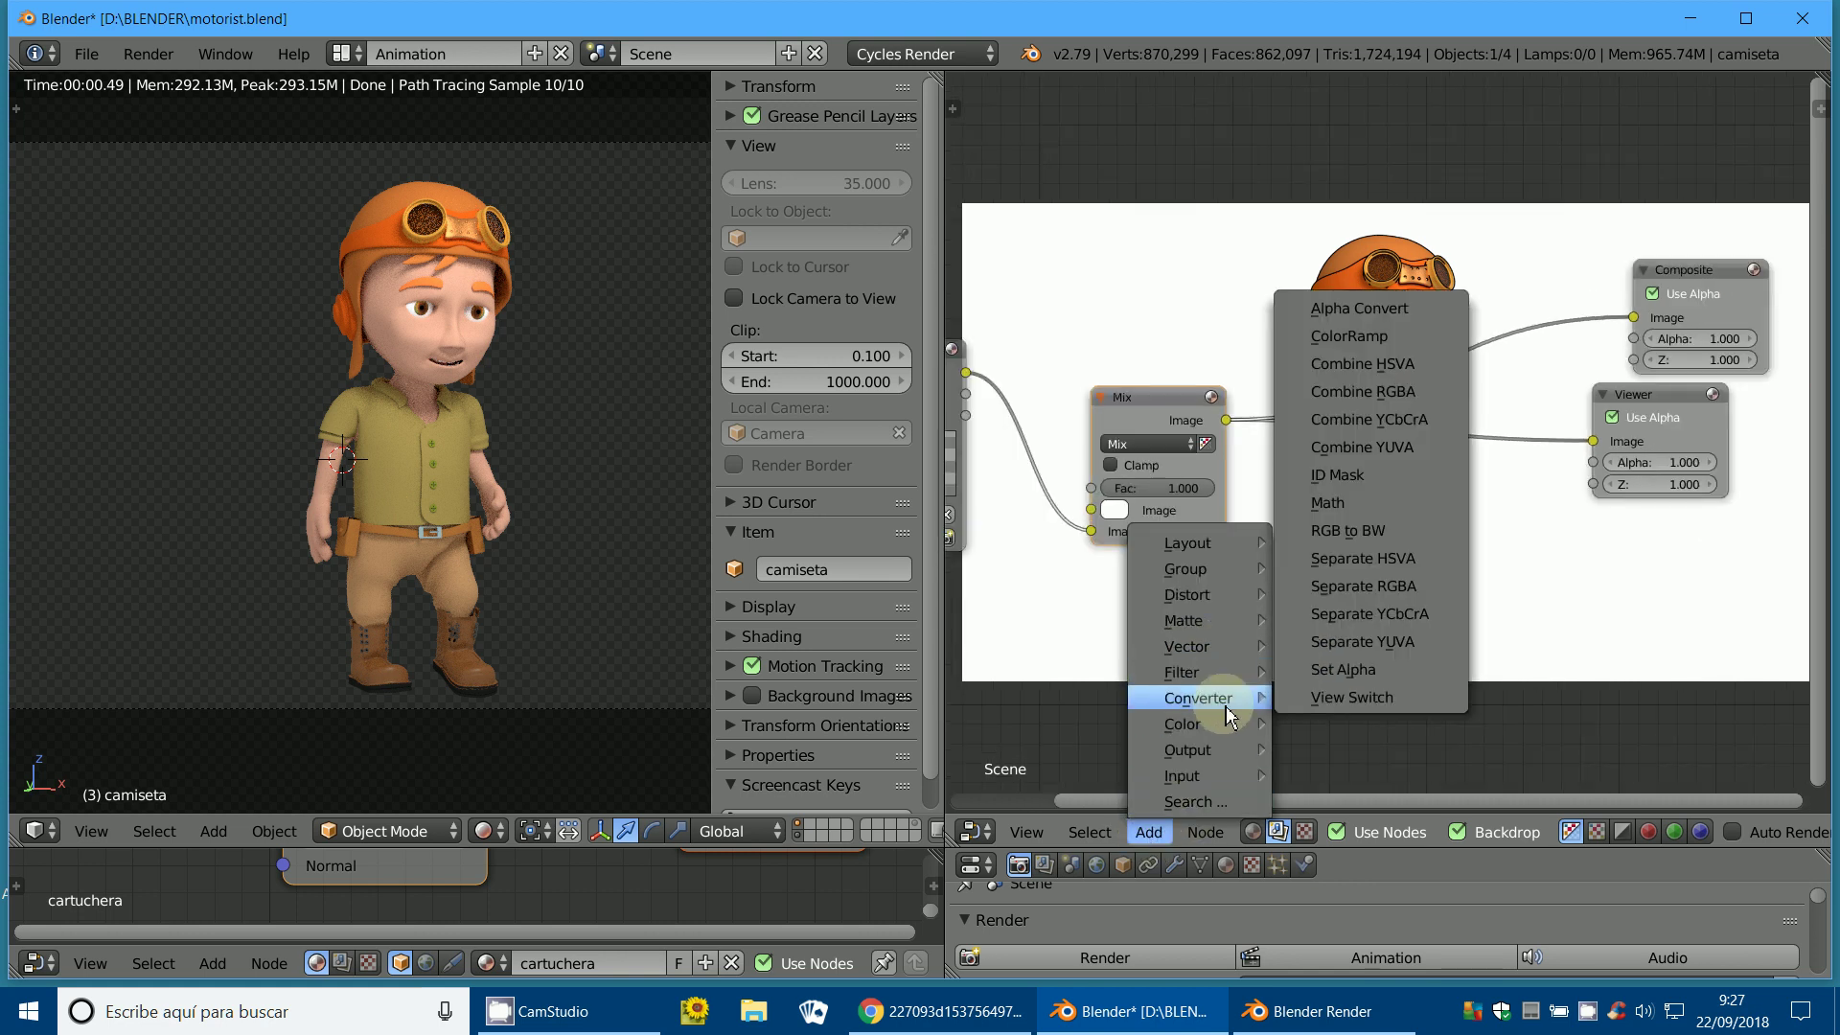
Insert a ColorRamp node between Mix and Viewer and disconnect Mix from Composite.
left_click(1397, 343)
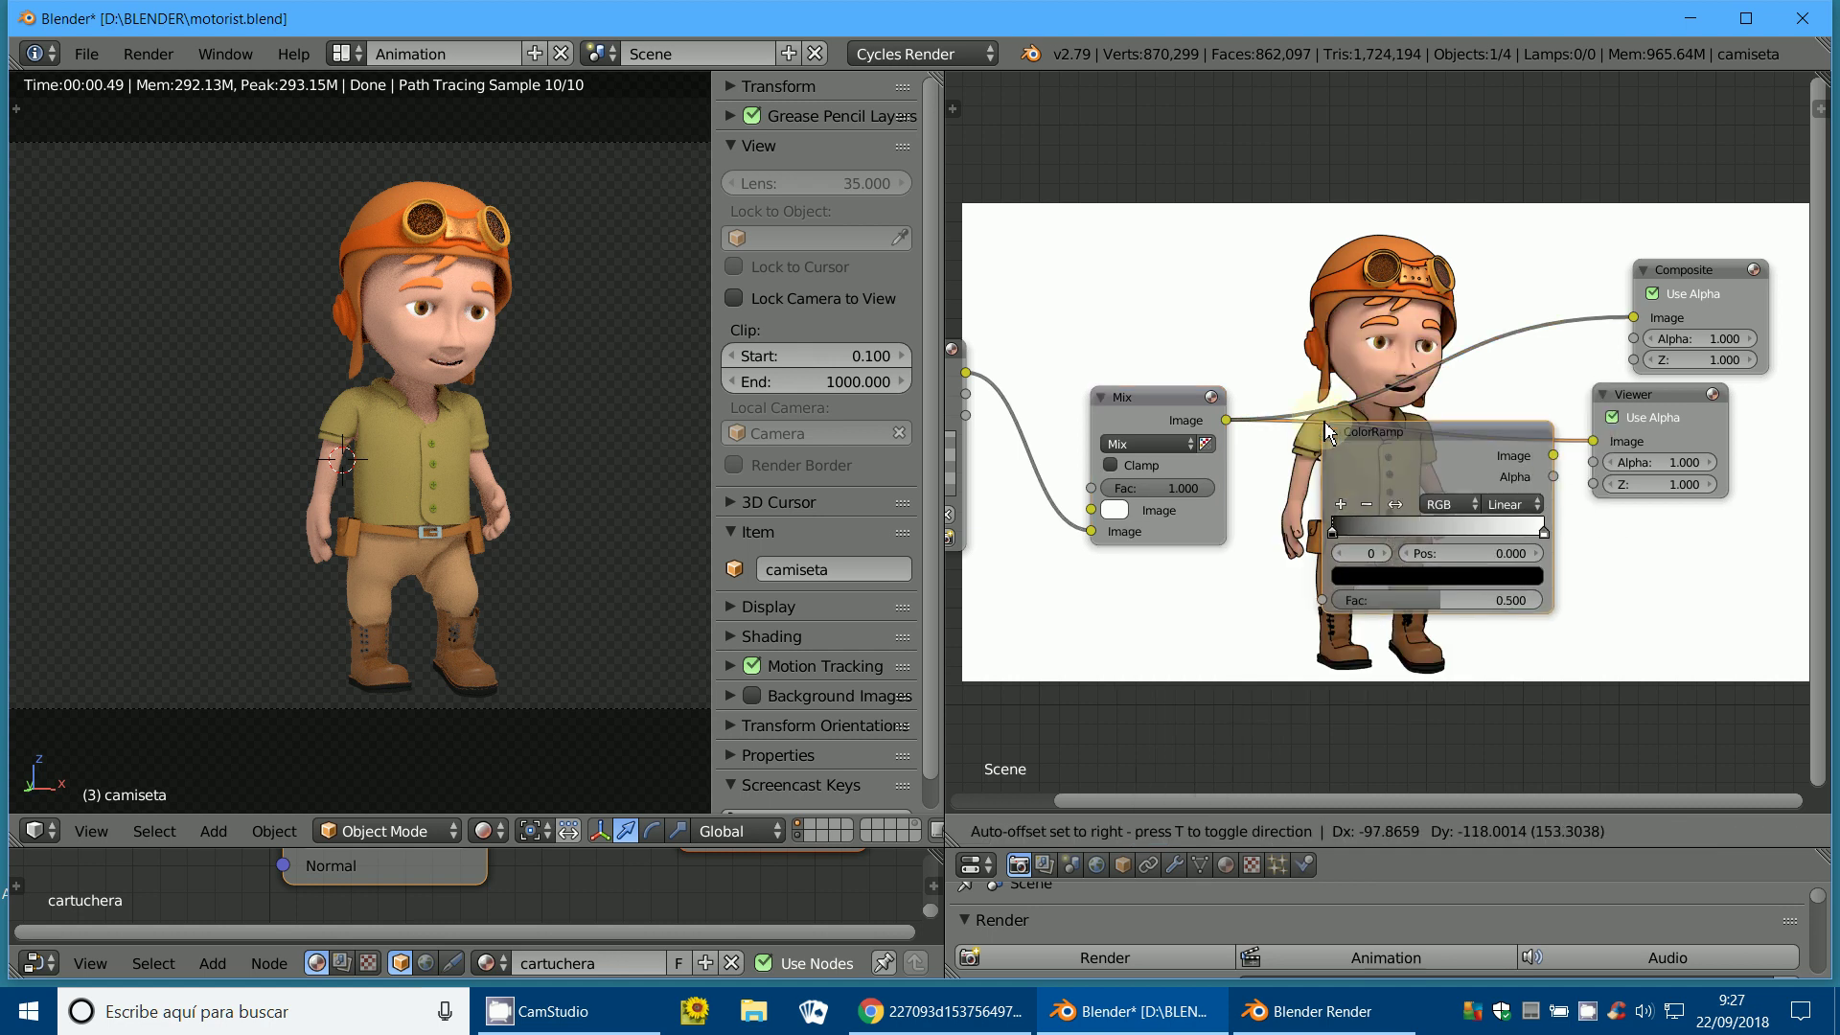
left_click(1374, 500)
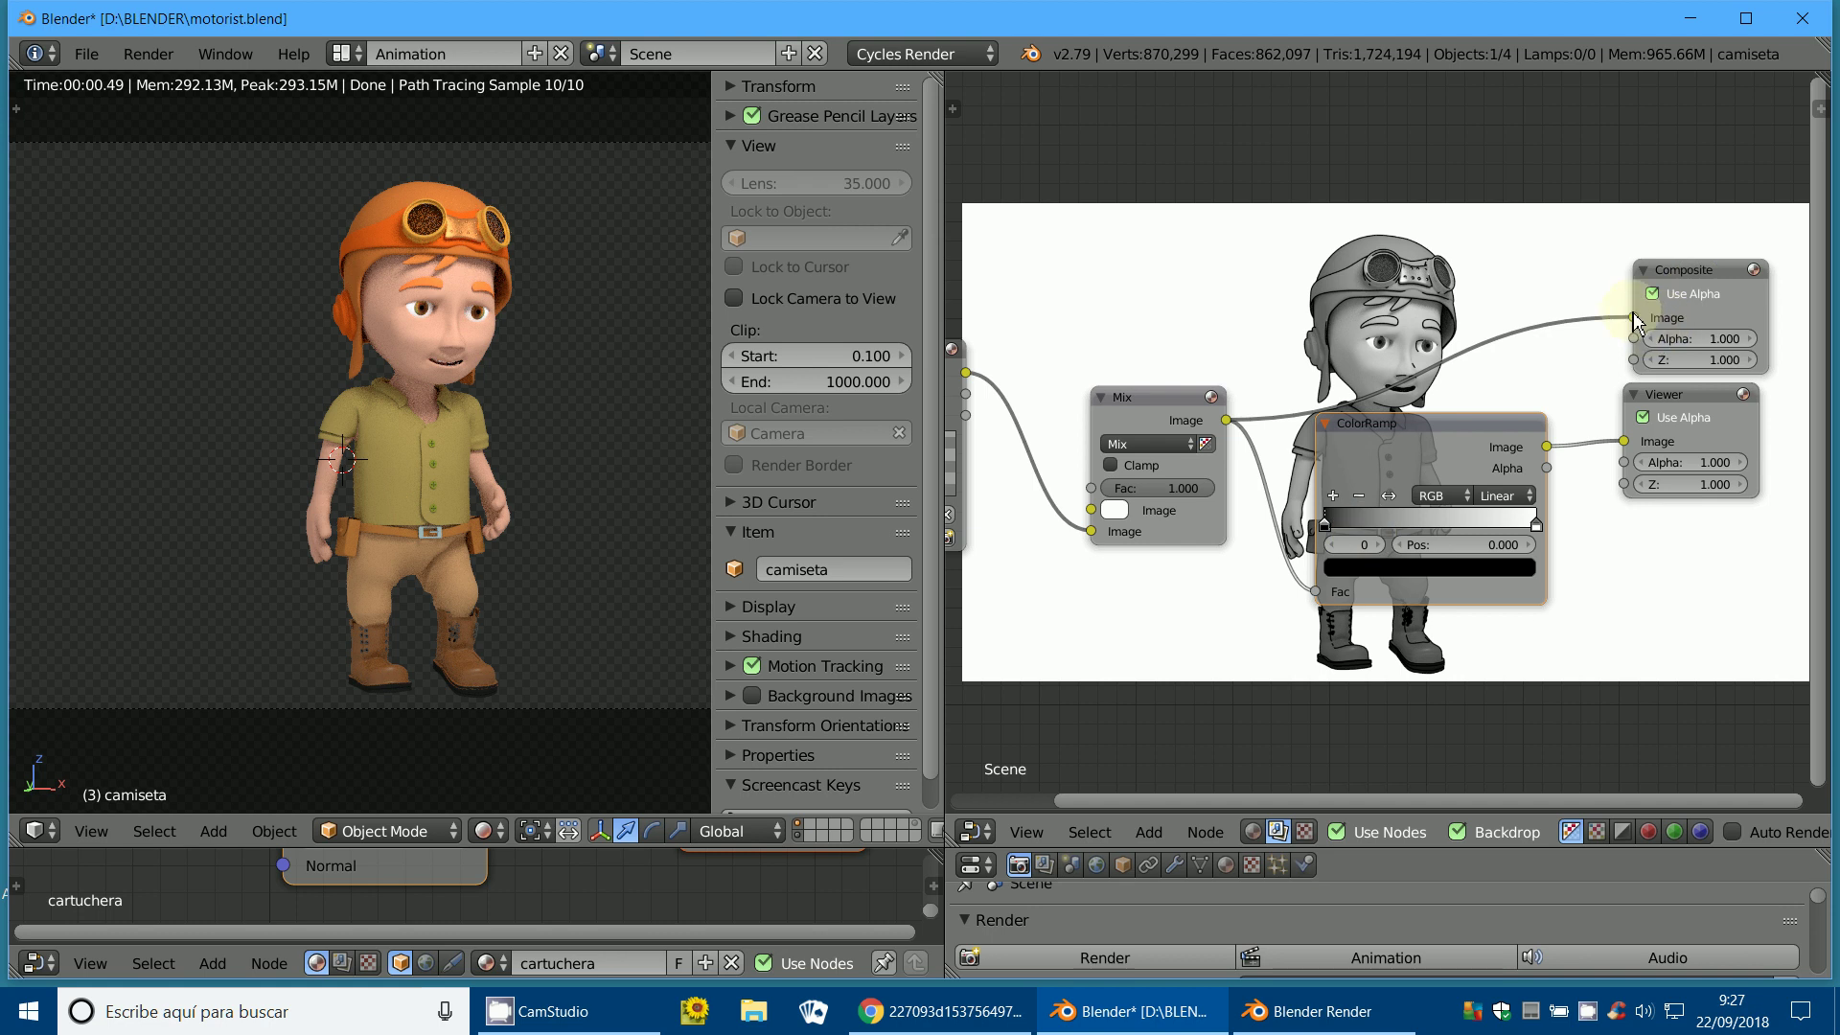
left_click_drag(1635, 319, 1581, 296)
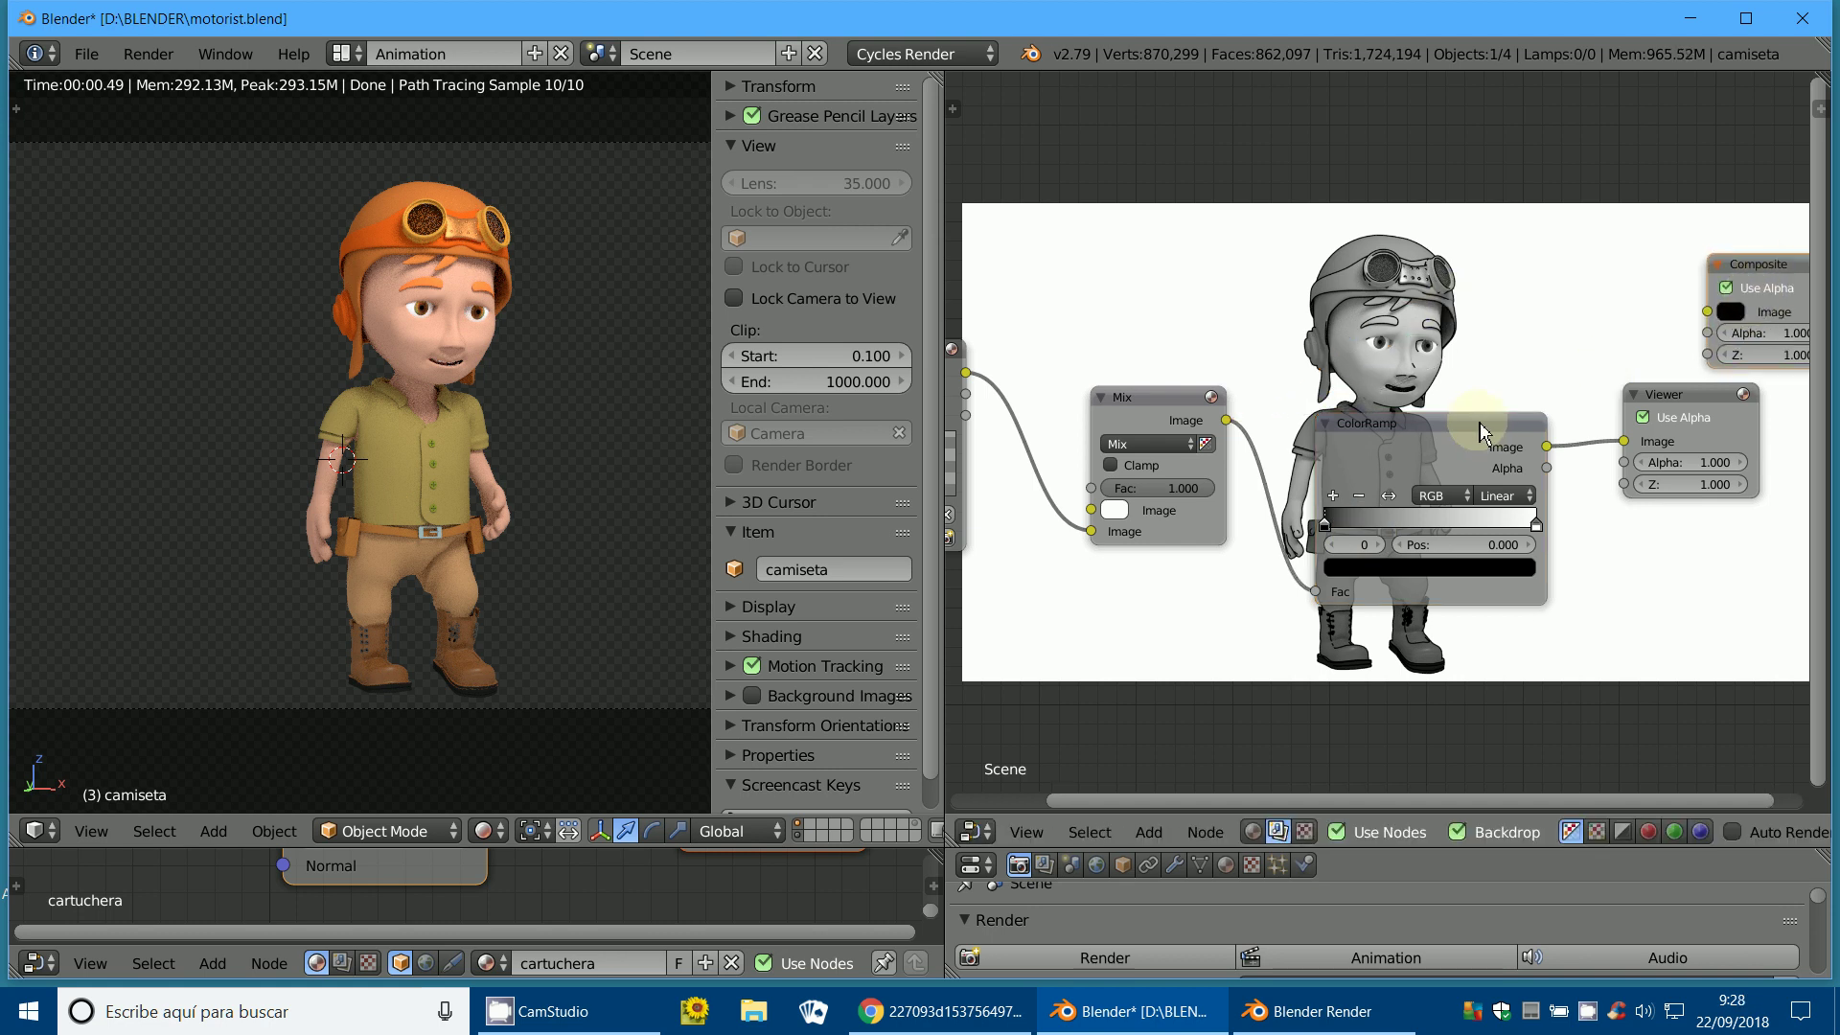
left_click_drag(1481, 431, 1441, 345)
scroll(1440, 345, "up", 2)
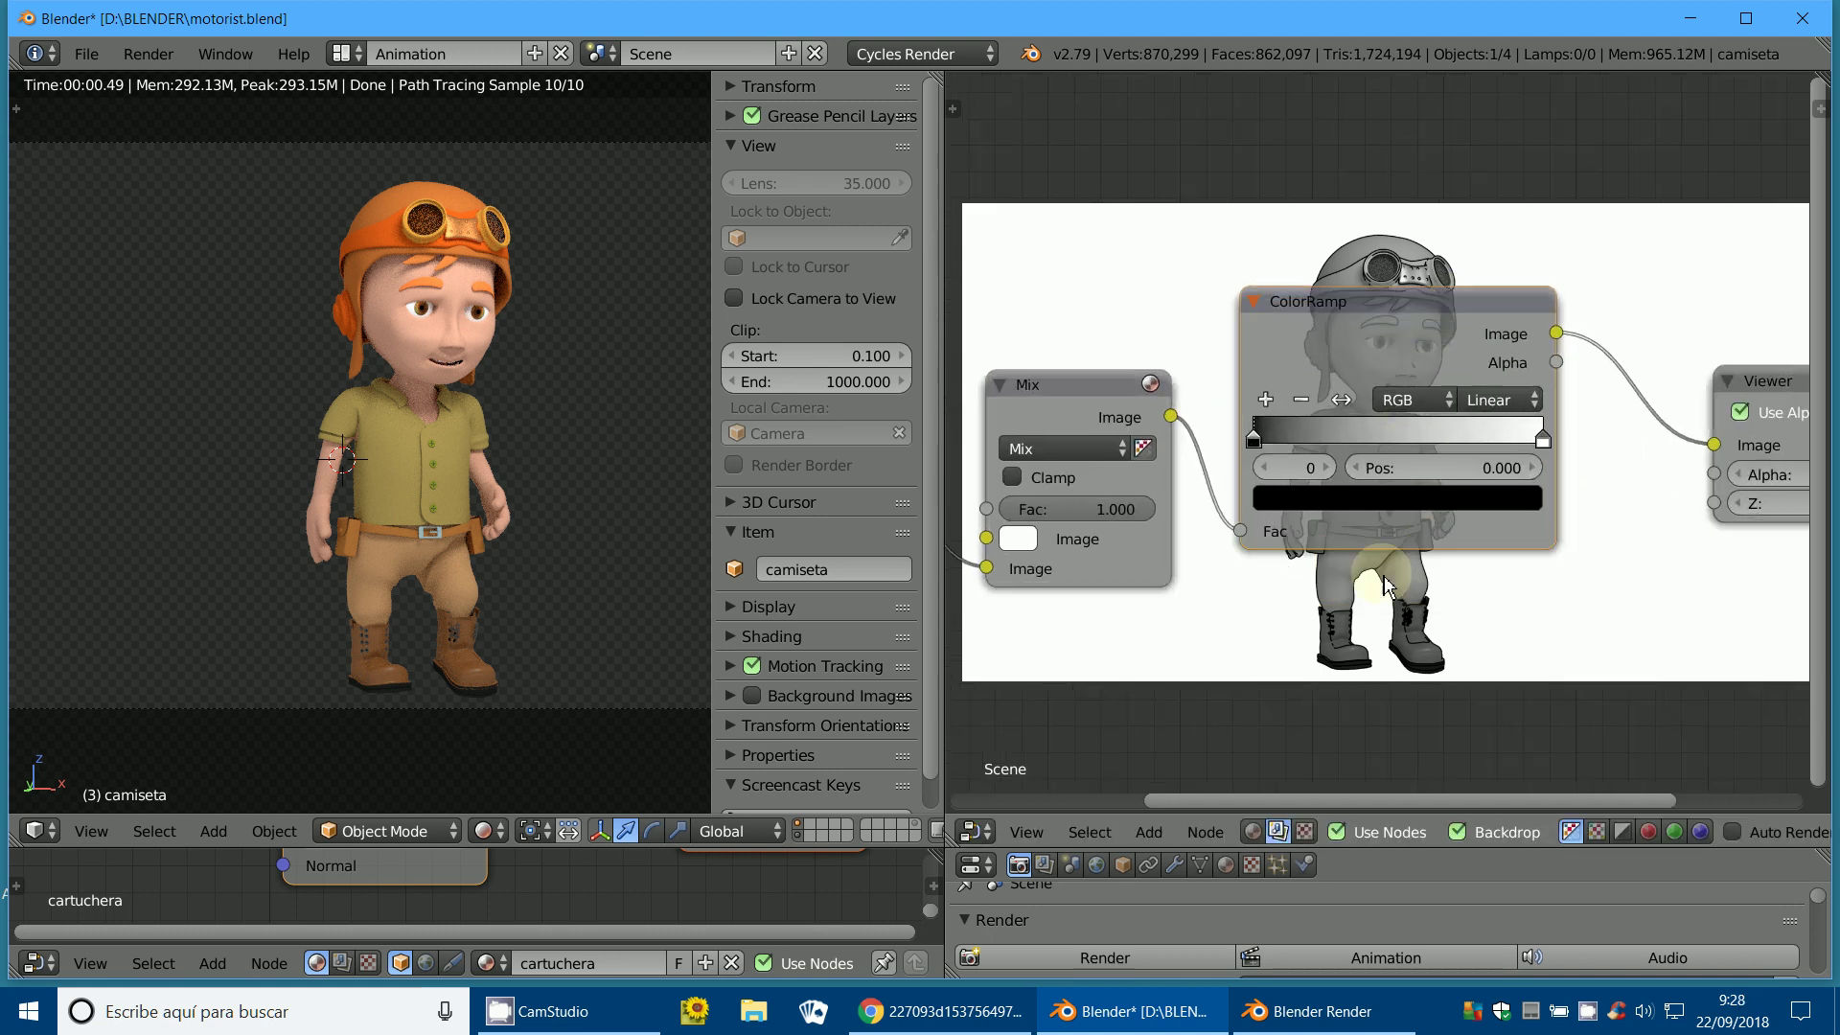
Link the ColorRamp Image output to the Composite and move the Viewer node down.
left_click(1156, 835)
mouse_move(1198, 698)
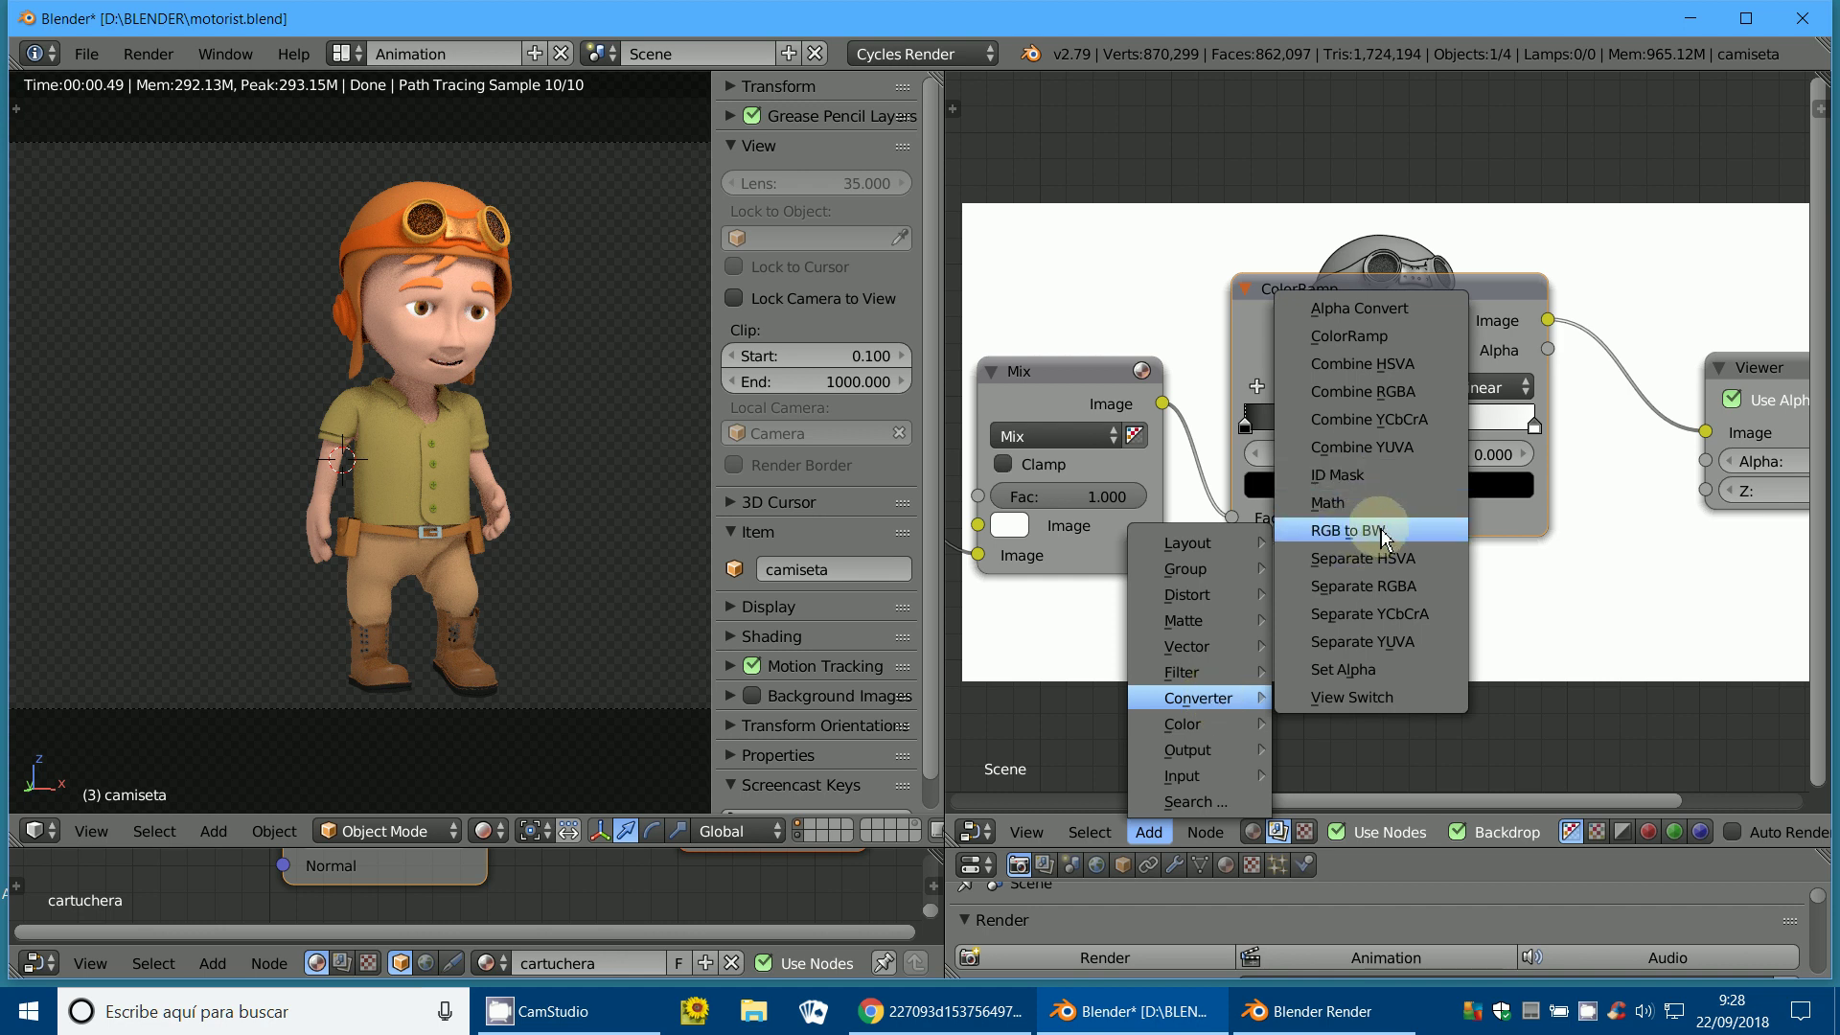
scroll(1433, 521, "down", 1)
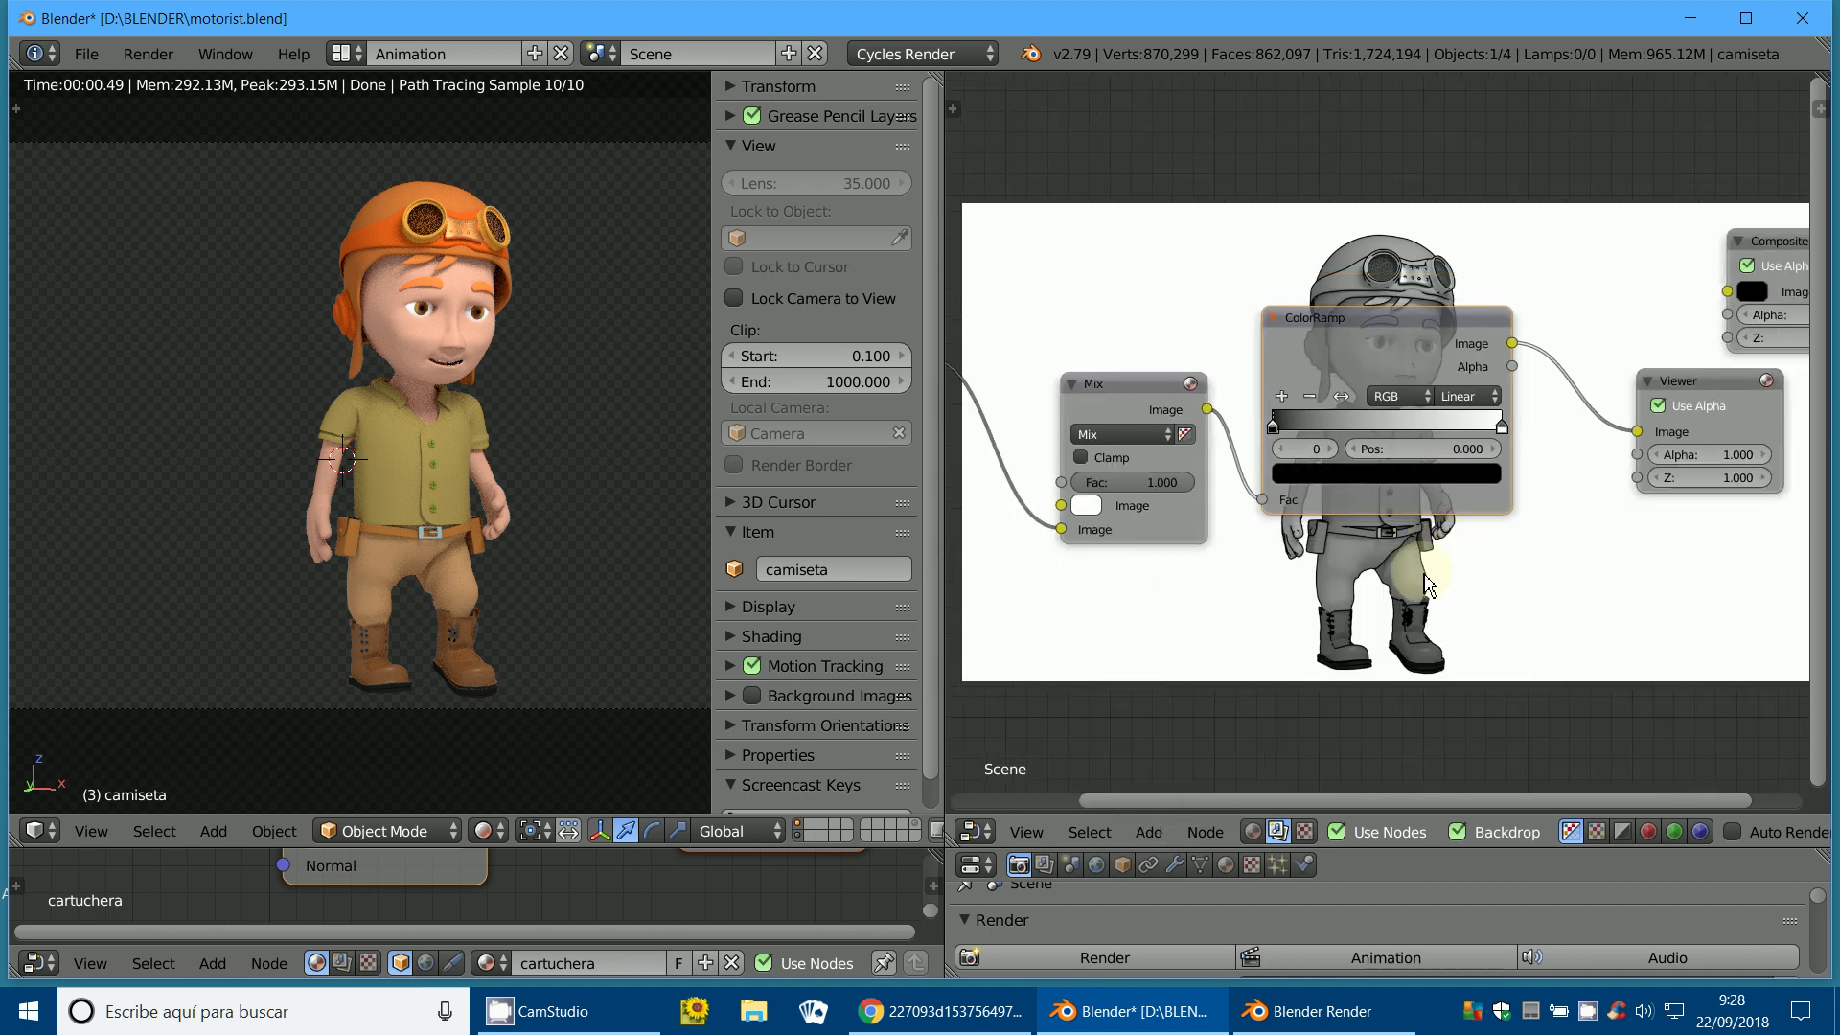
scroll(1425, 585, "up", 1)
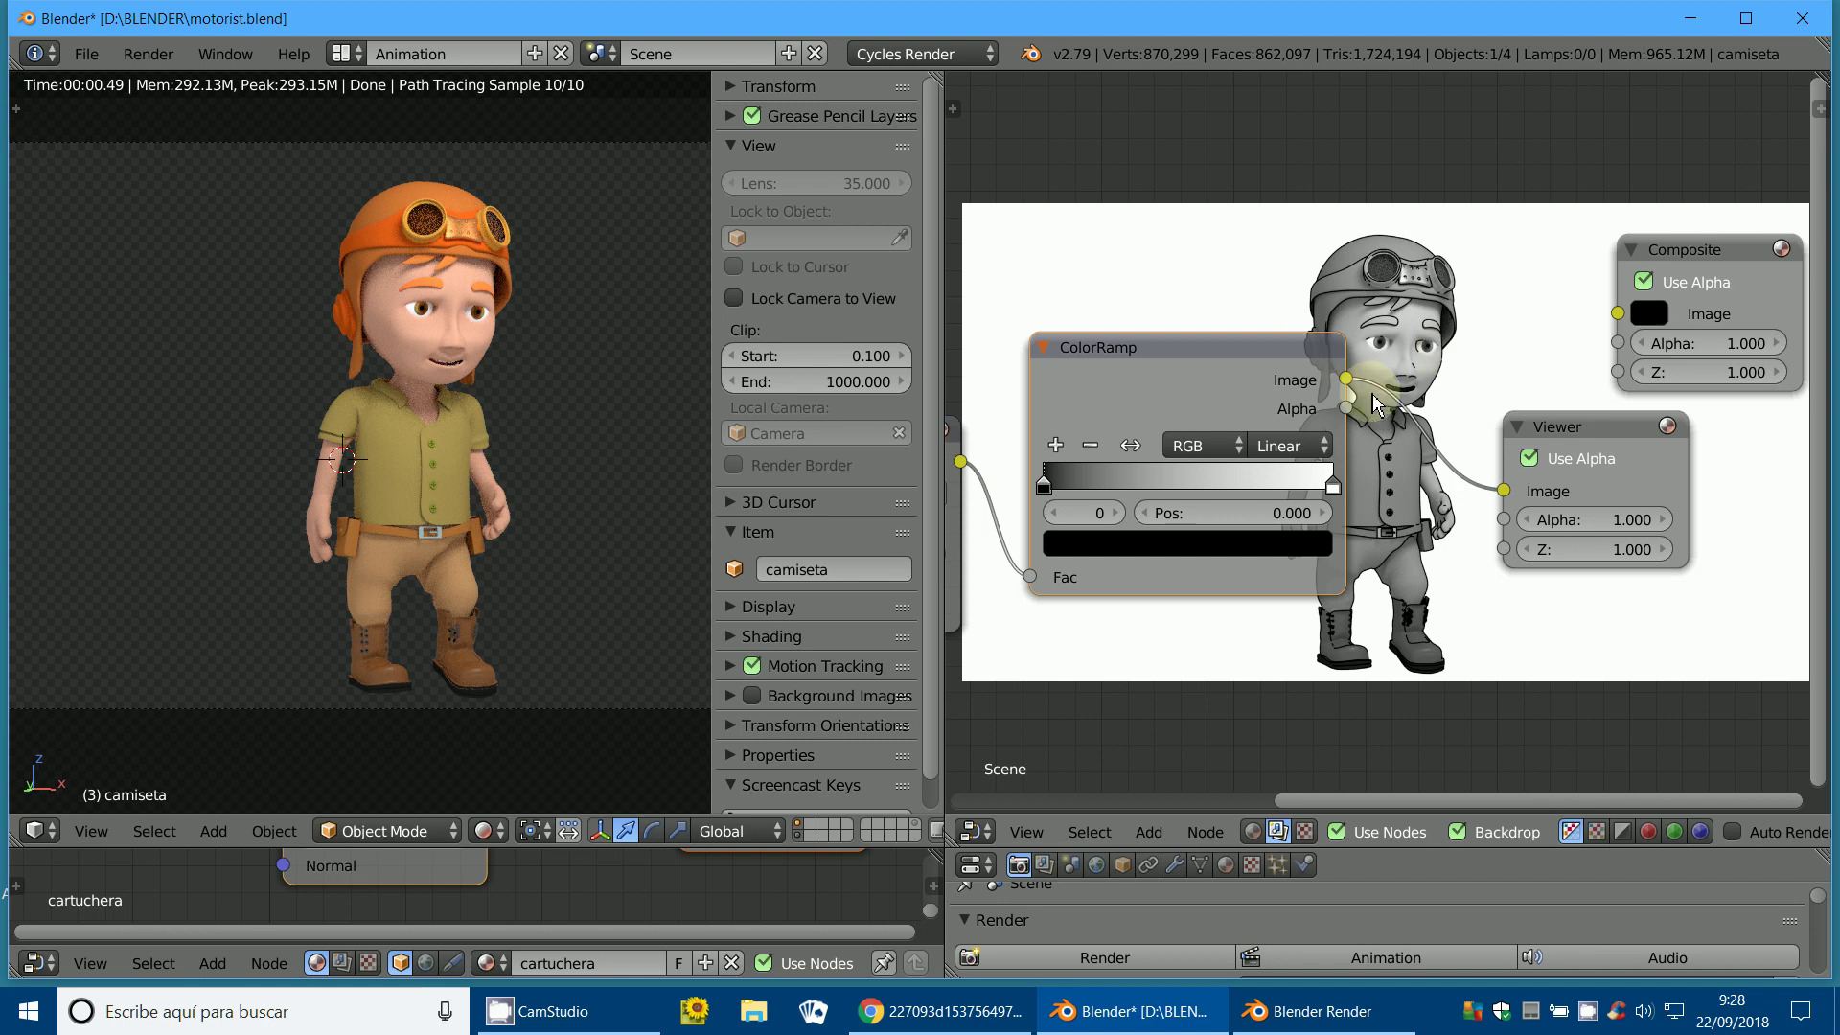
left_click_drag(1358, 384, 1418, 357)
left_click_drag(1618, 332, 1619, 316)
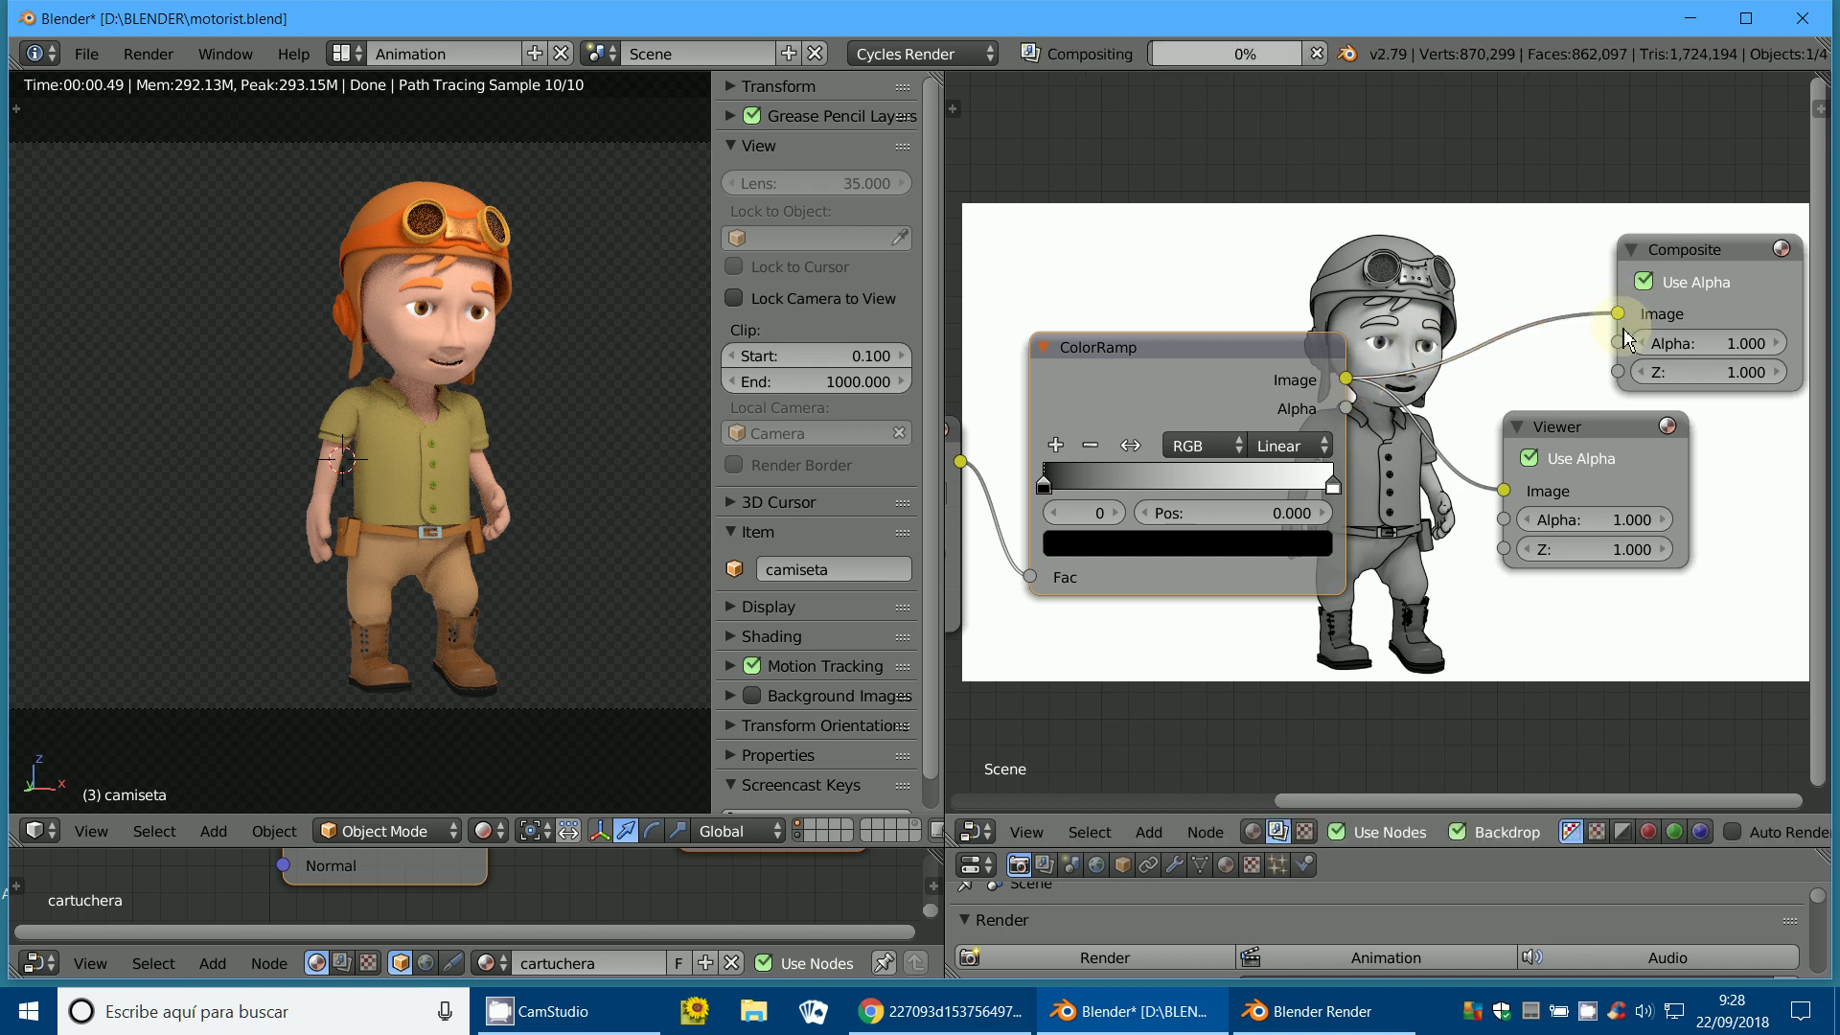
left_click_drag(1610, 426, 1730, 440)
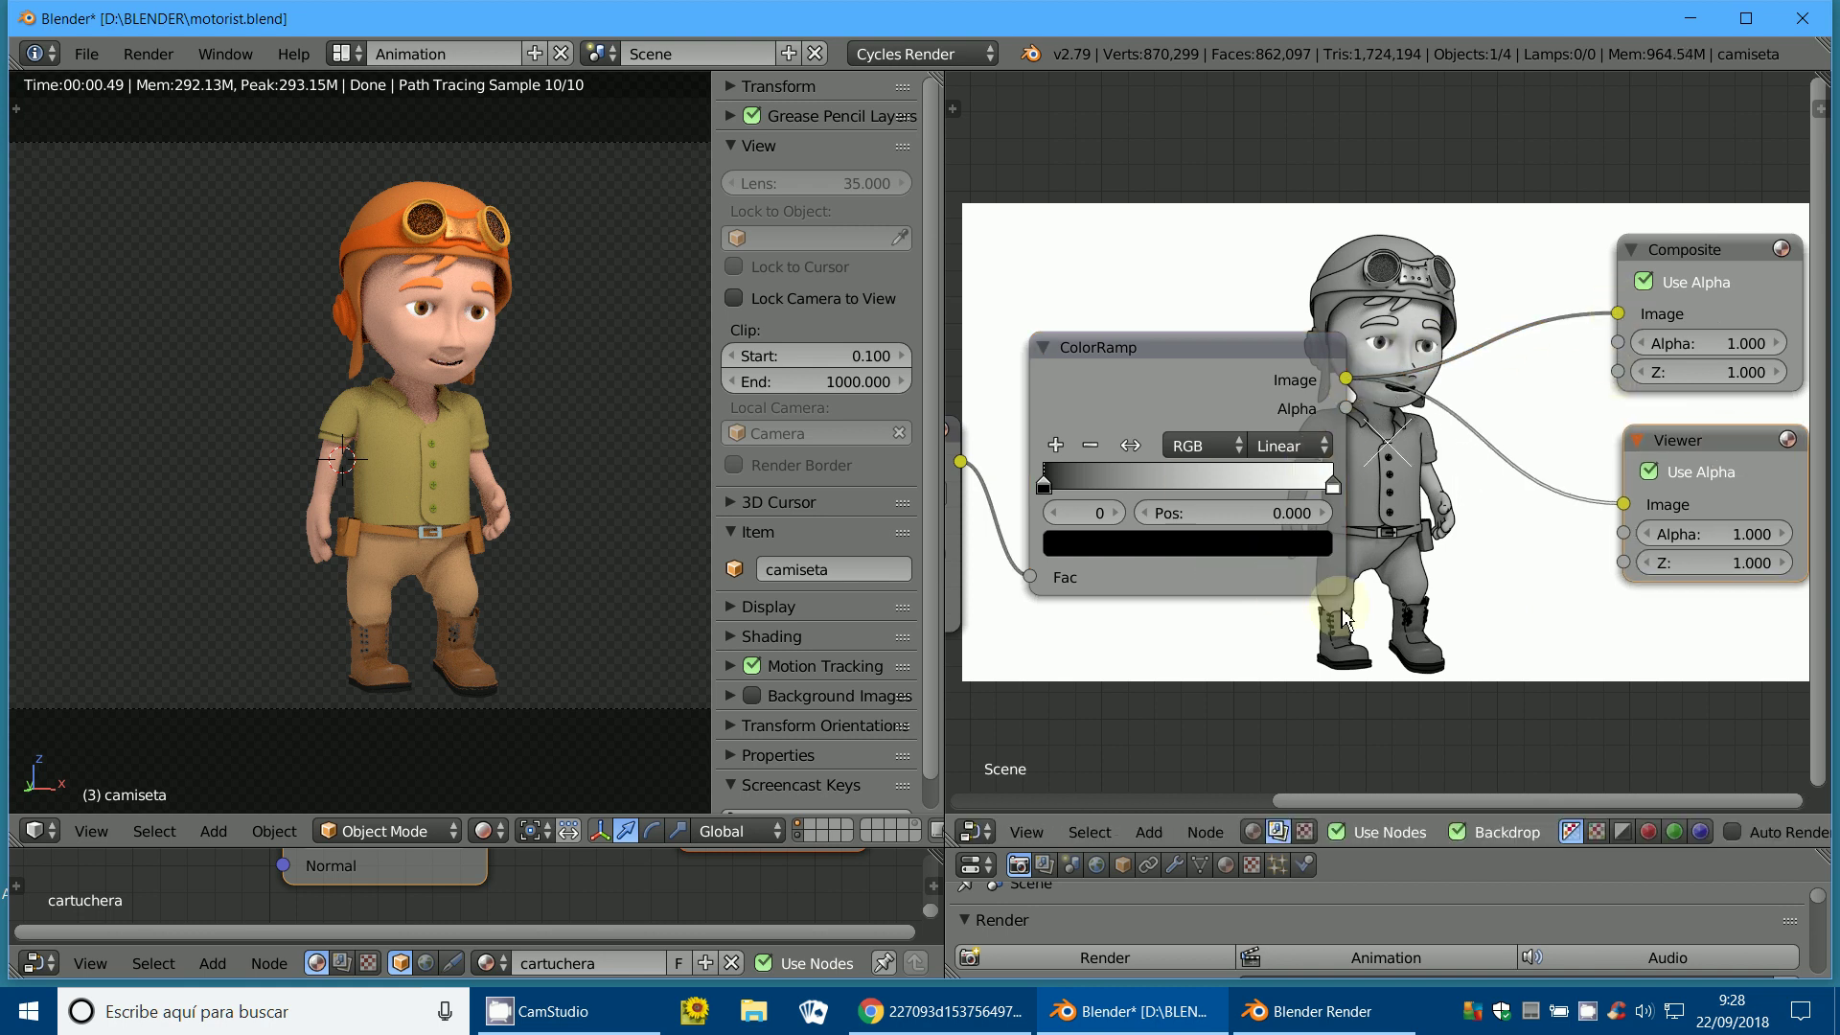
middle_click_drag(1322, 599, 1361, 599)
Set the ColorRamp interpolation to B-Spline after briefly trying Ease.
left_click(1327, 447)
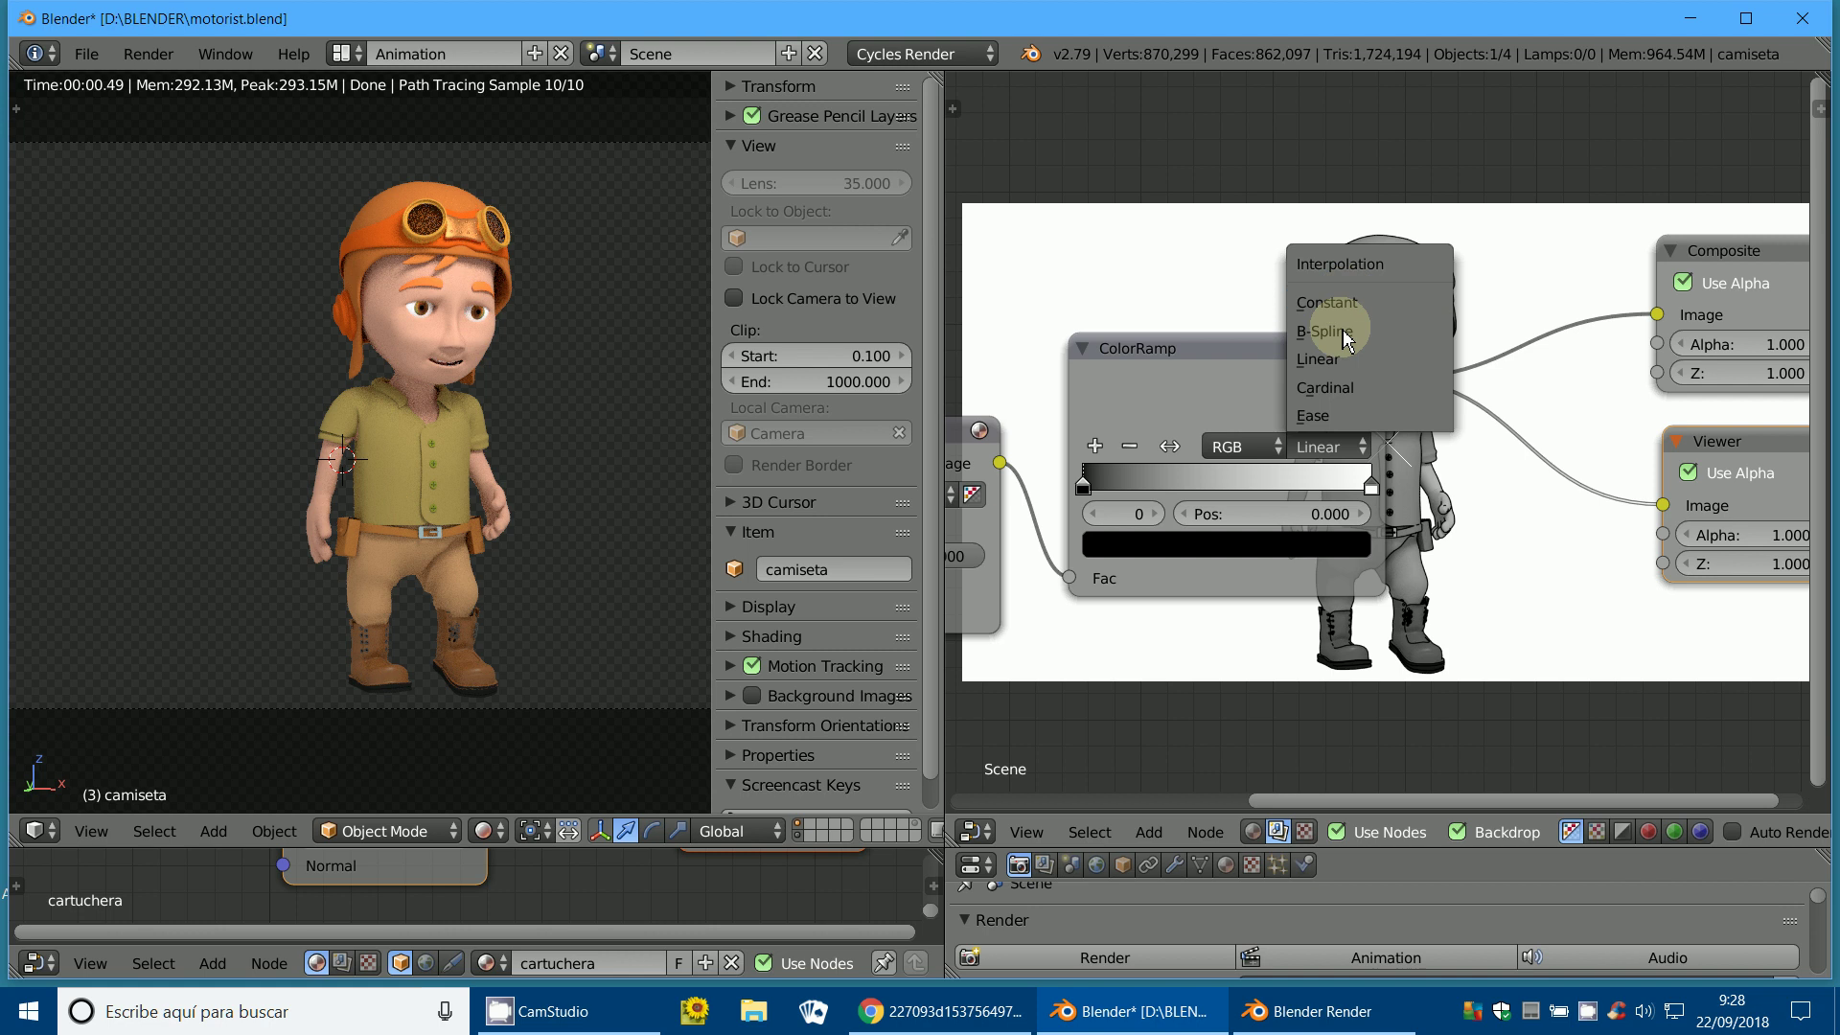
left_click(1324, 330)
mouse_move(1355, 624)
middle_mouse_down("ctrl")
mouse_move(1450, 644)
mouse_move(1371, 491)
middle_mouse_up("ctrl")
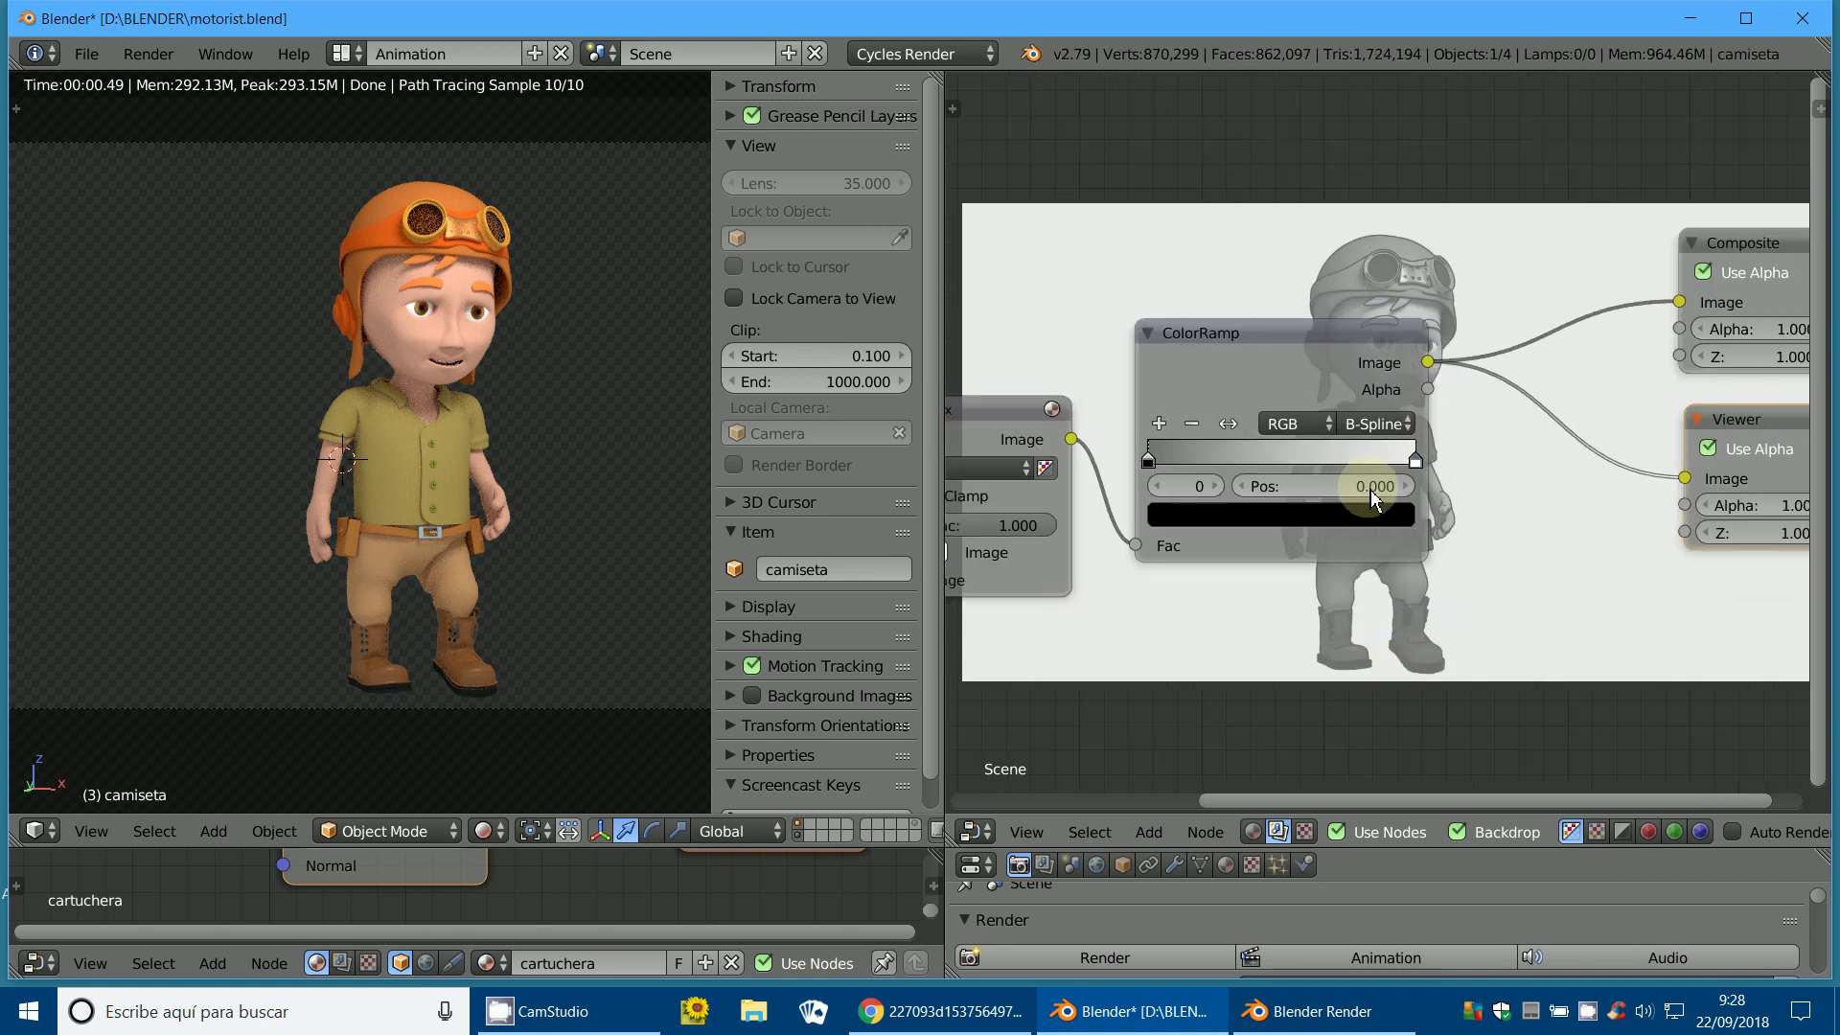
left_click(1394, 443)
left_click(1393, 399)
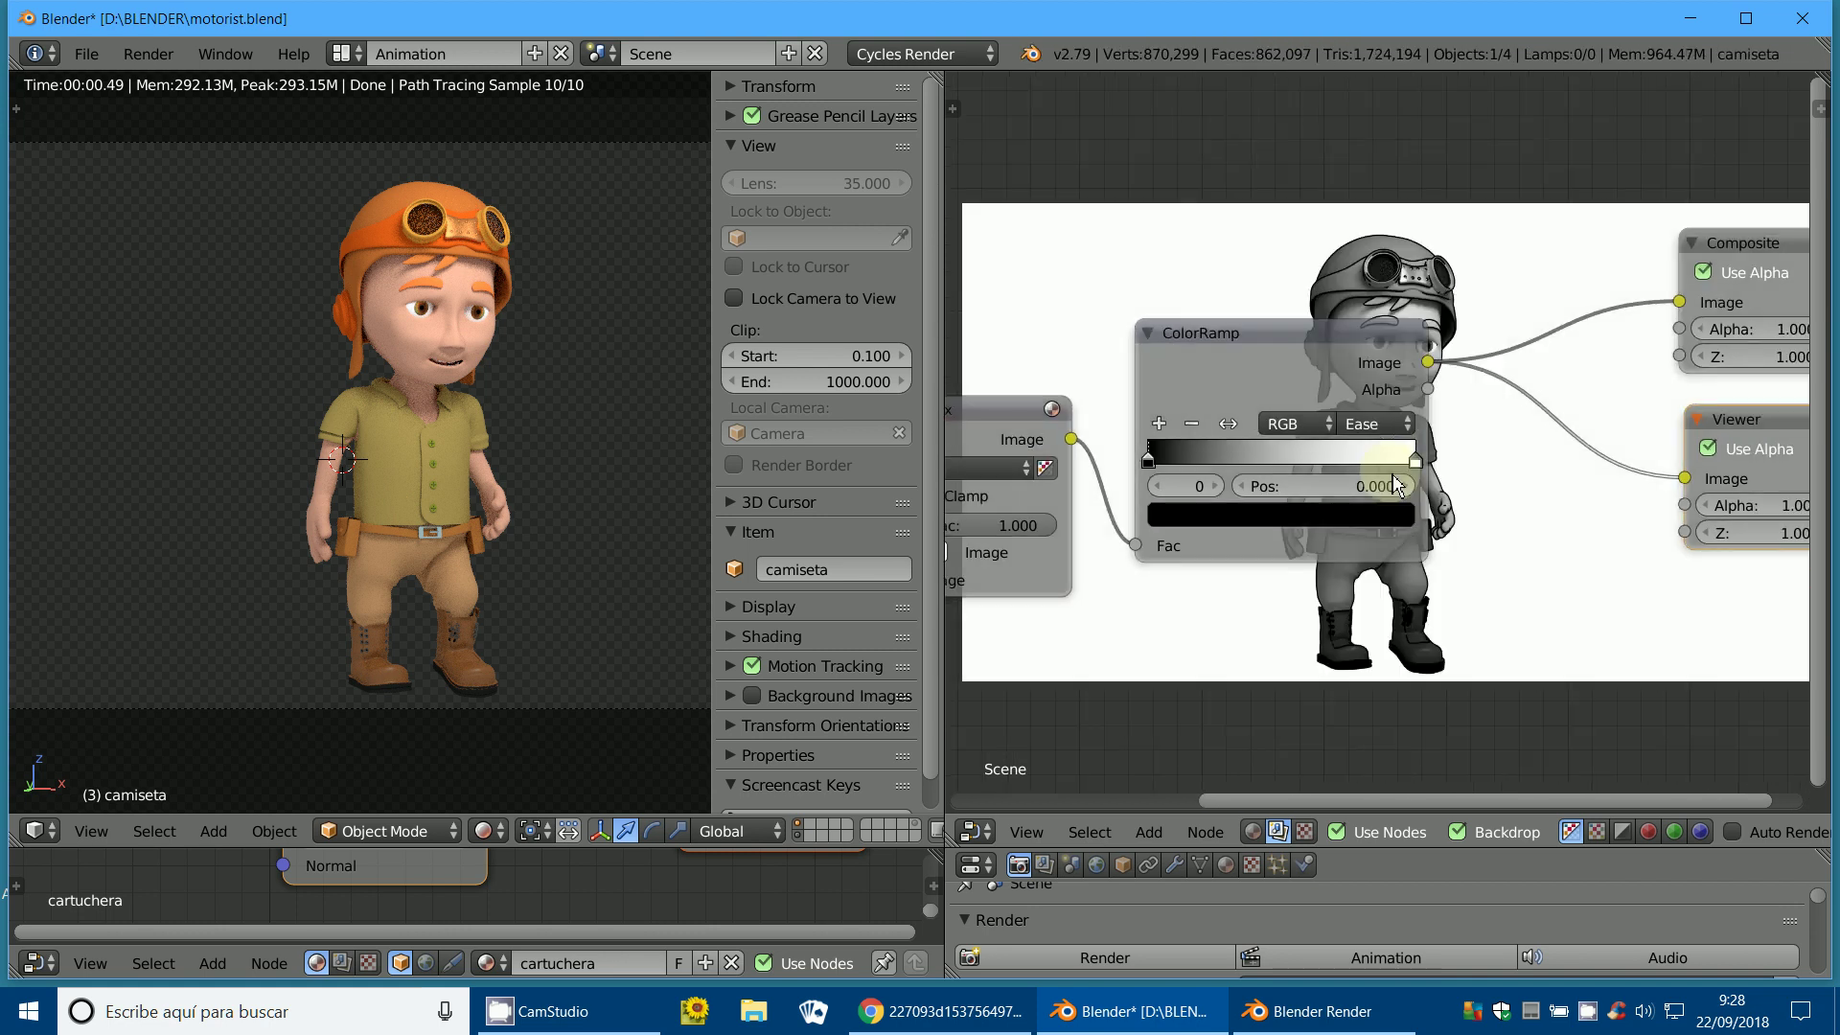
mouse_move(1396, 616)
middle_mouse_down("ctrl")
mouse_move(1401, 556)
mouse_move(1579, 616)
middle_mouse_up("ctrl")
left_click(1372, 423)
left_click(1391, 321)
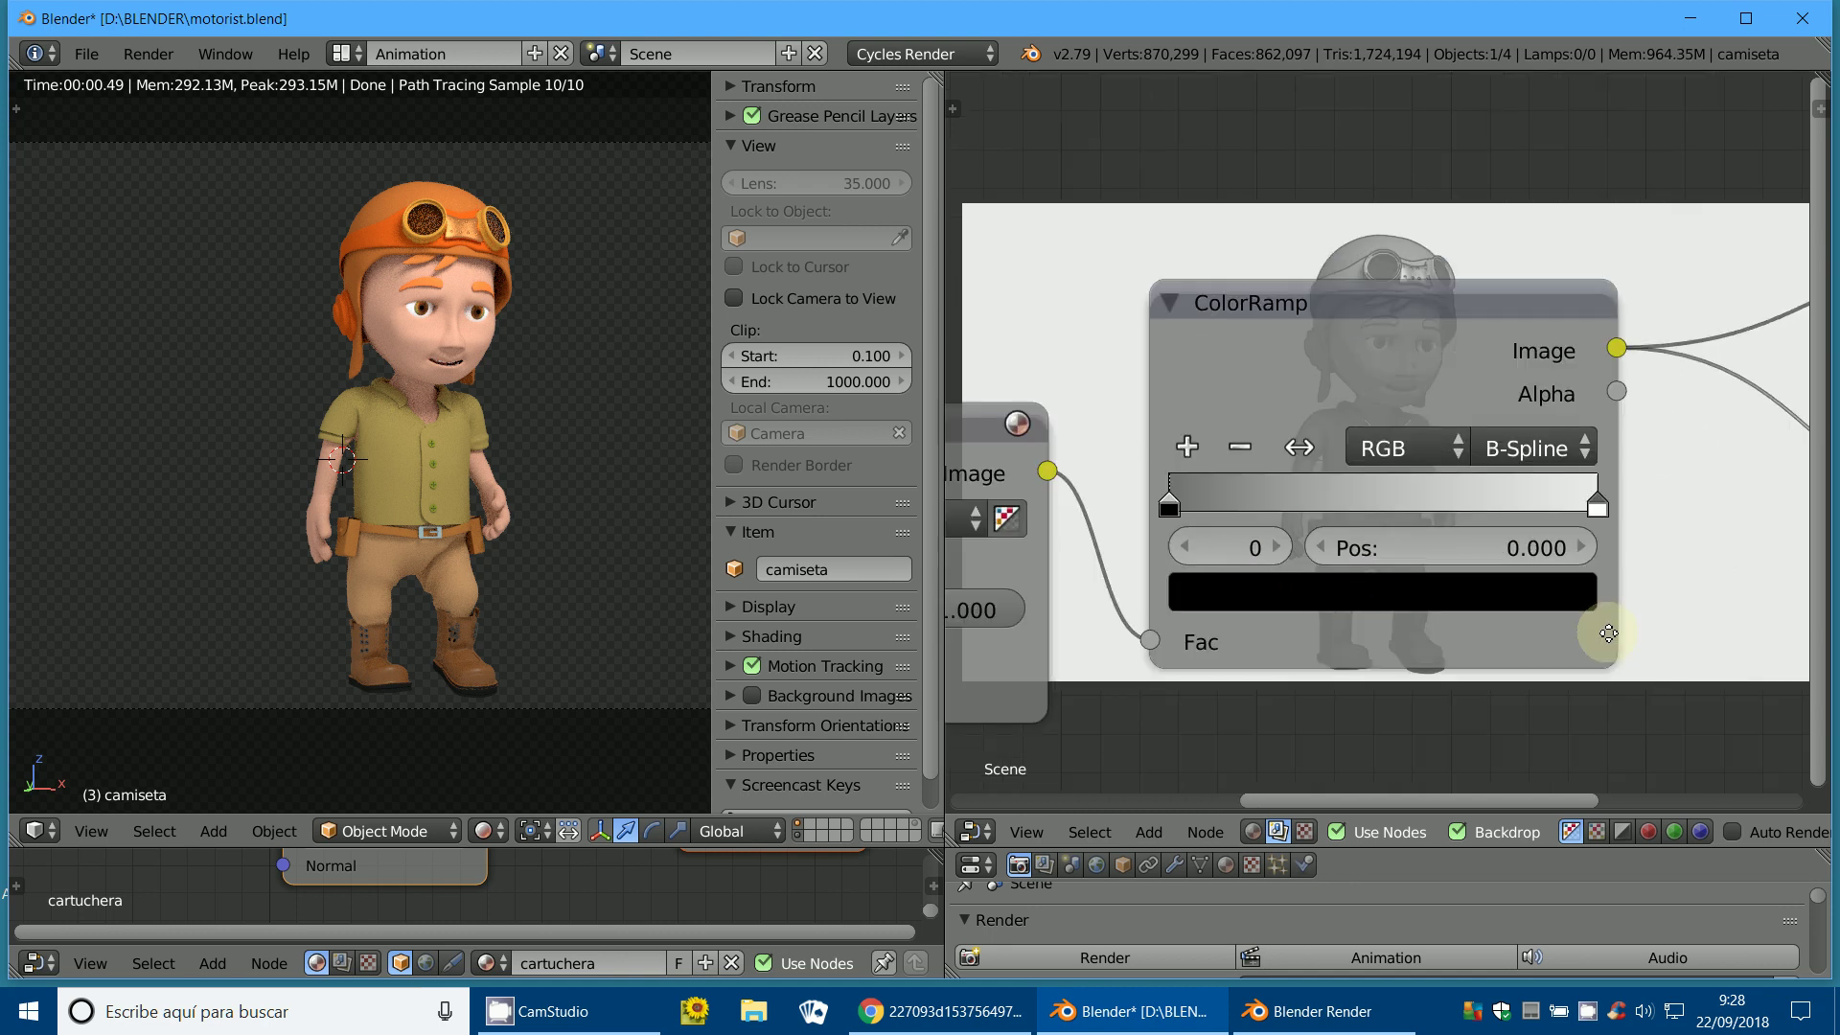
Enlarge the backdrop and slide the white ColorRamp stop to about position 0.12.
scroll(1571, 633, "down", 2)
scroll(1564, 642, "down", 1)
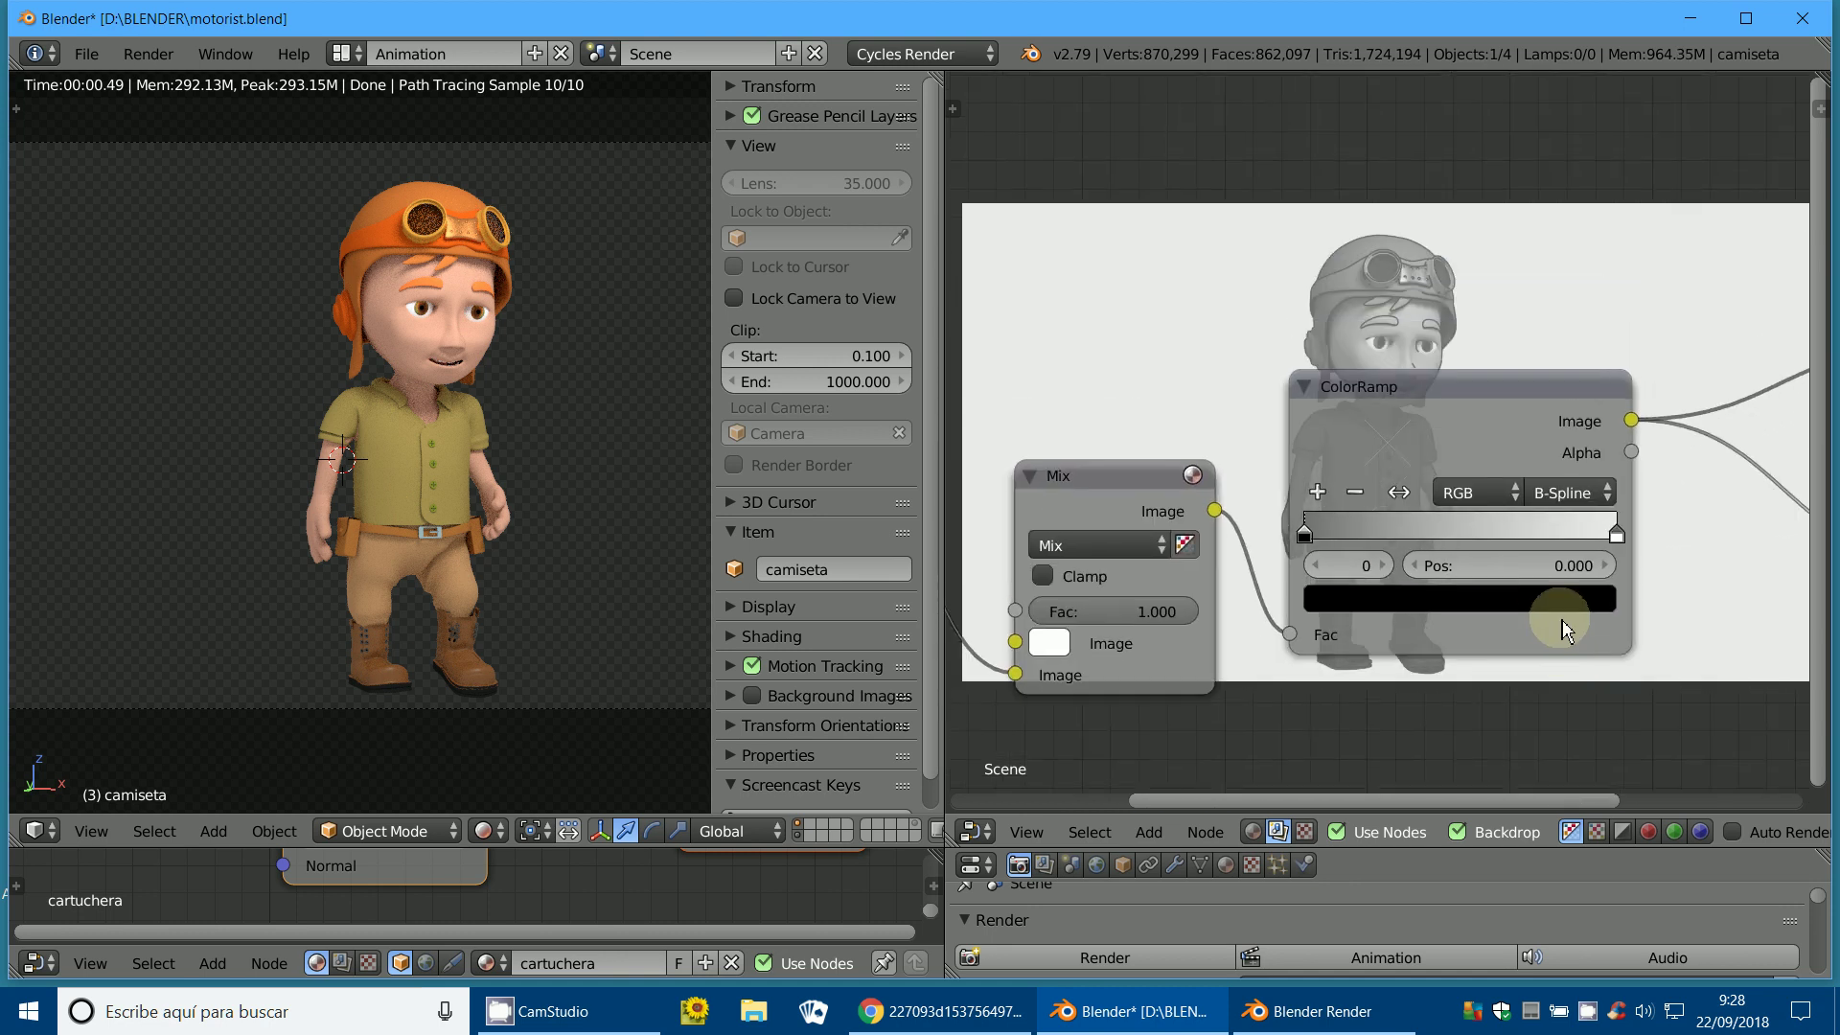
key("alt+v")
key("alt+v")
key("alt+v")
key("alt+v")
key("alt+v")
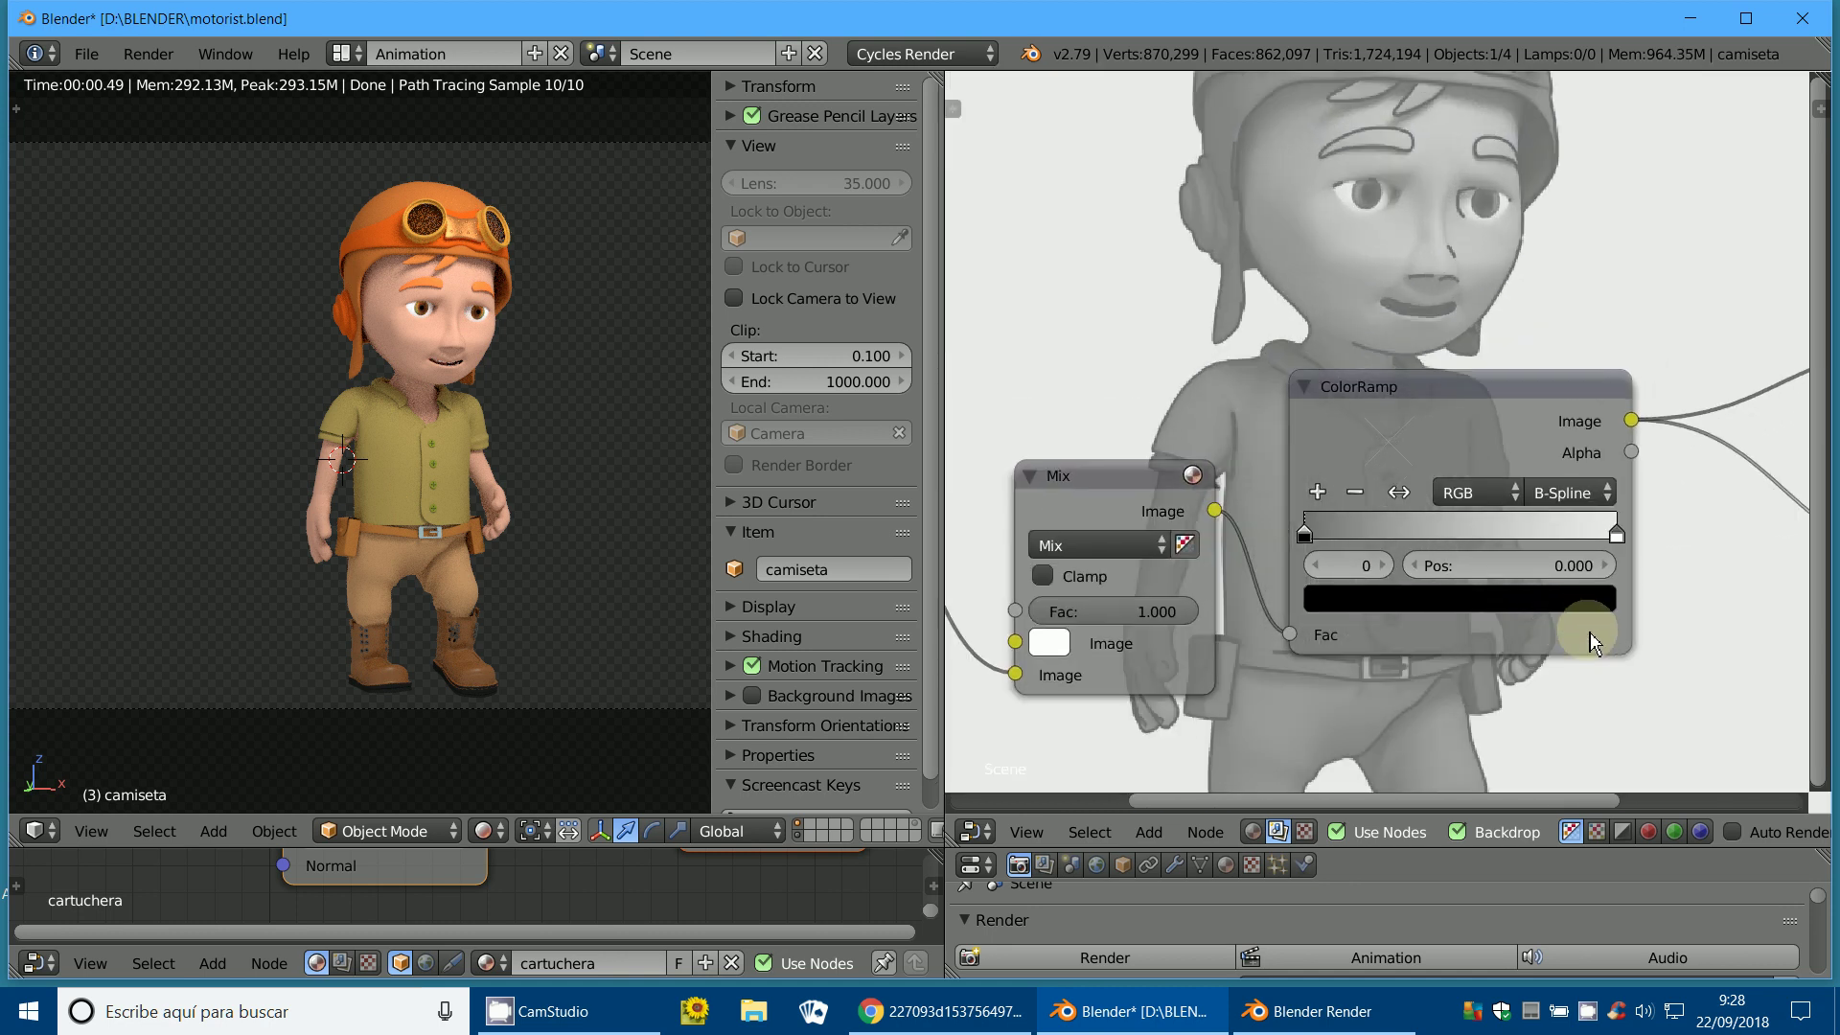
mouse_move(1616, 537)
left_mouse_down()
mouse_move(1325, 551)
mouse_move(1347, 536)
left_mouse_up()
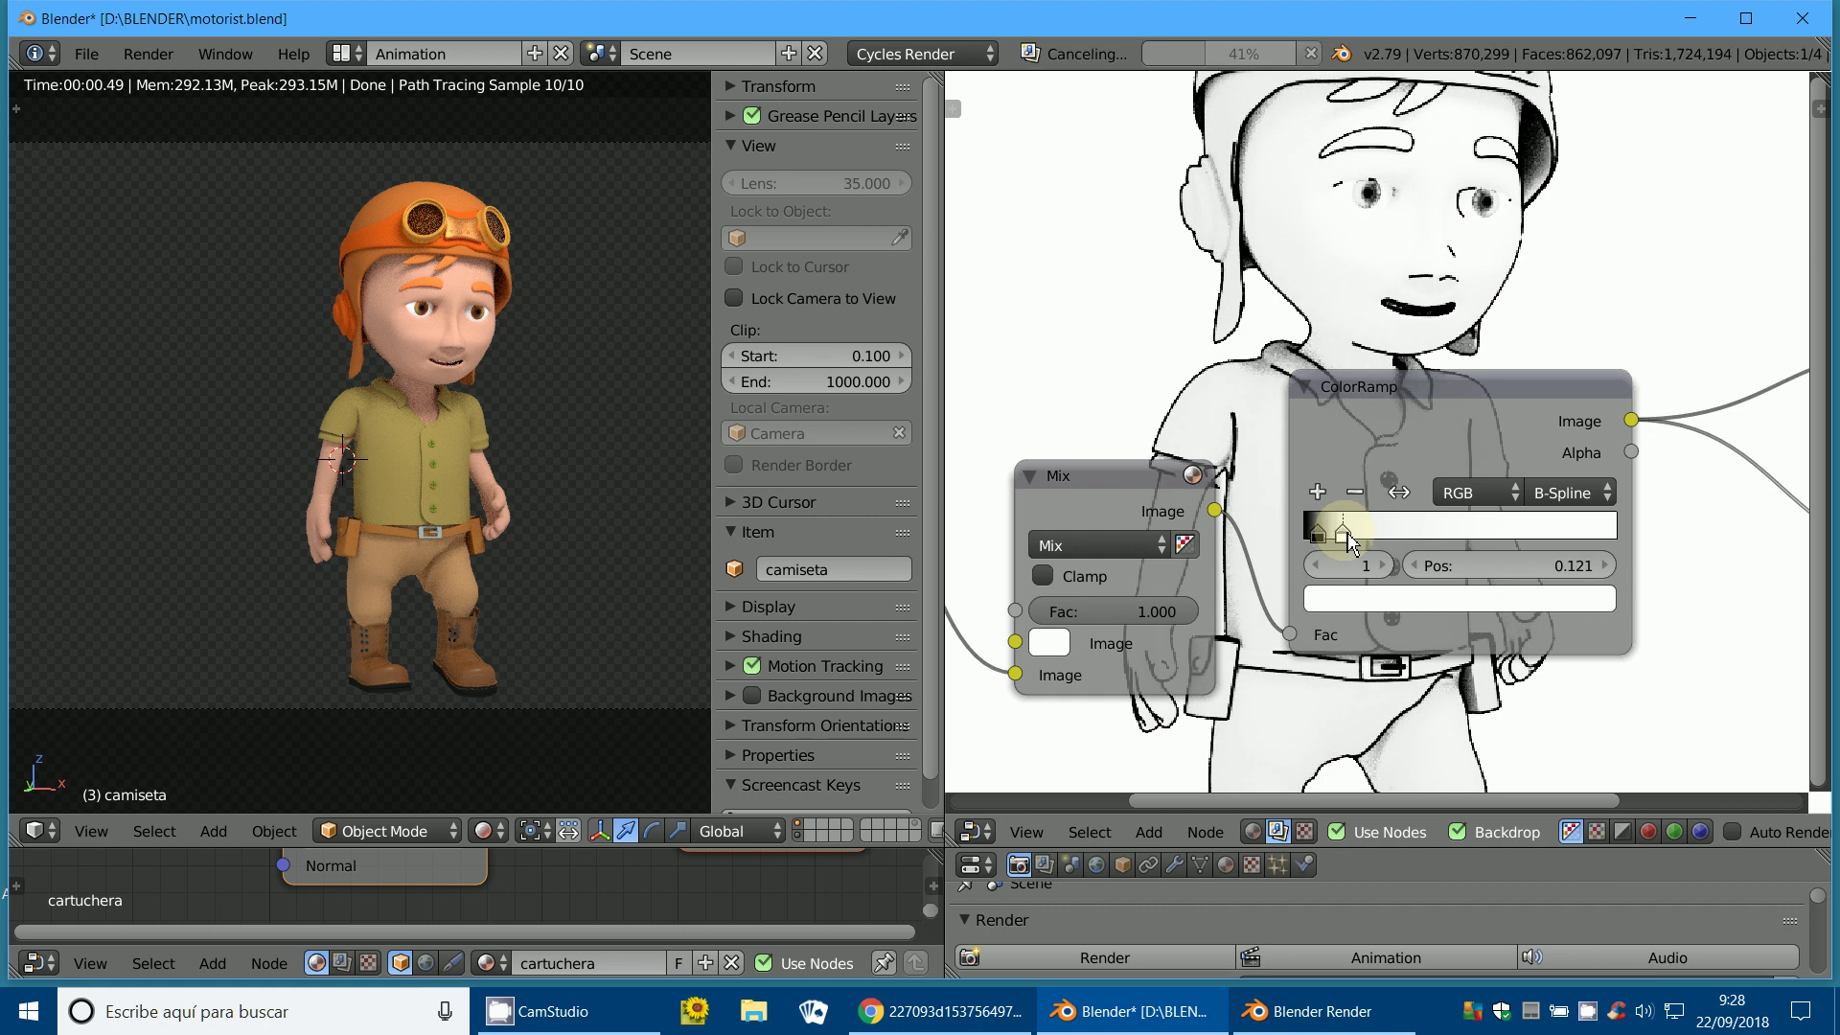
scroll(1356, 661, "down", 3)
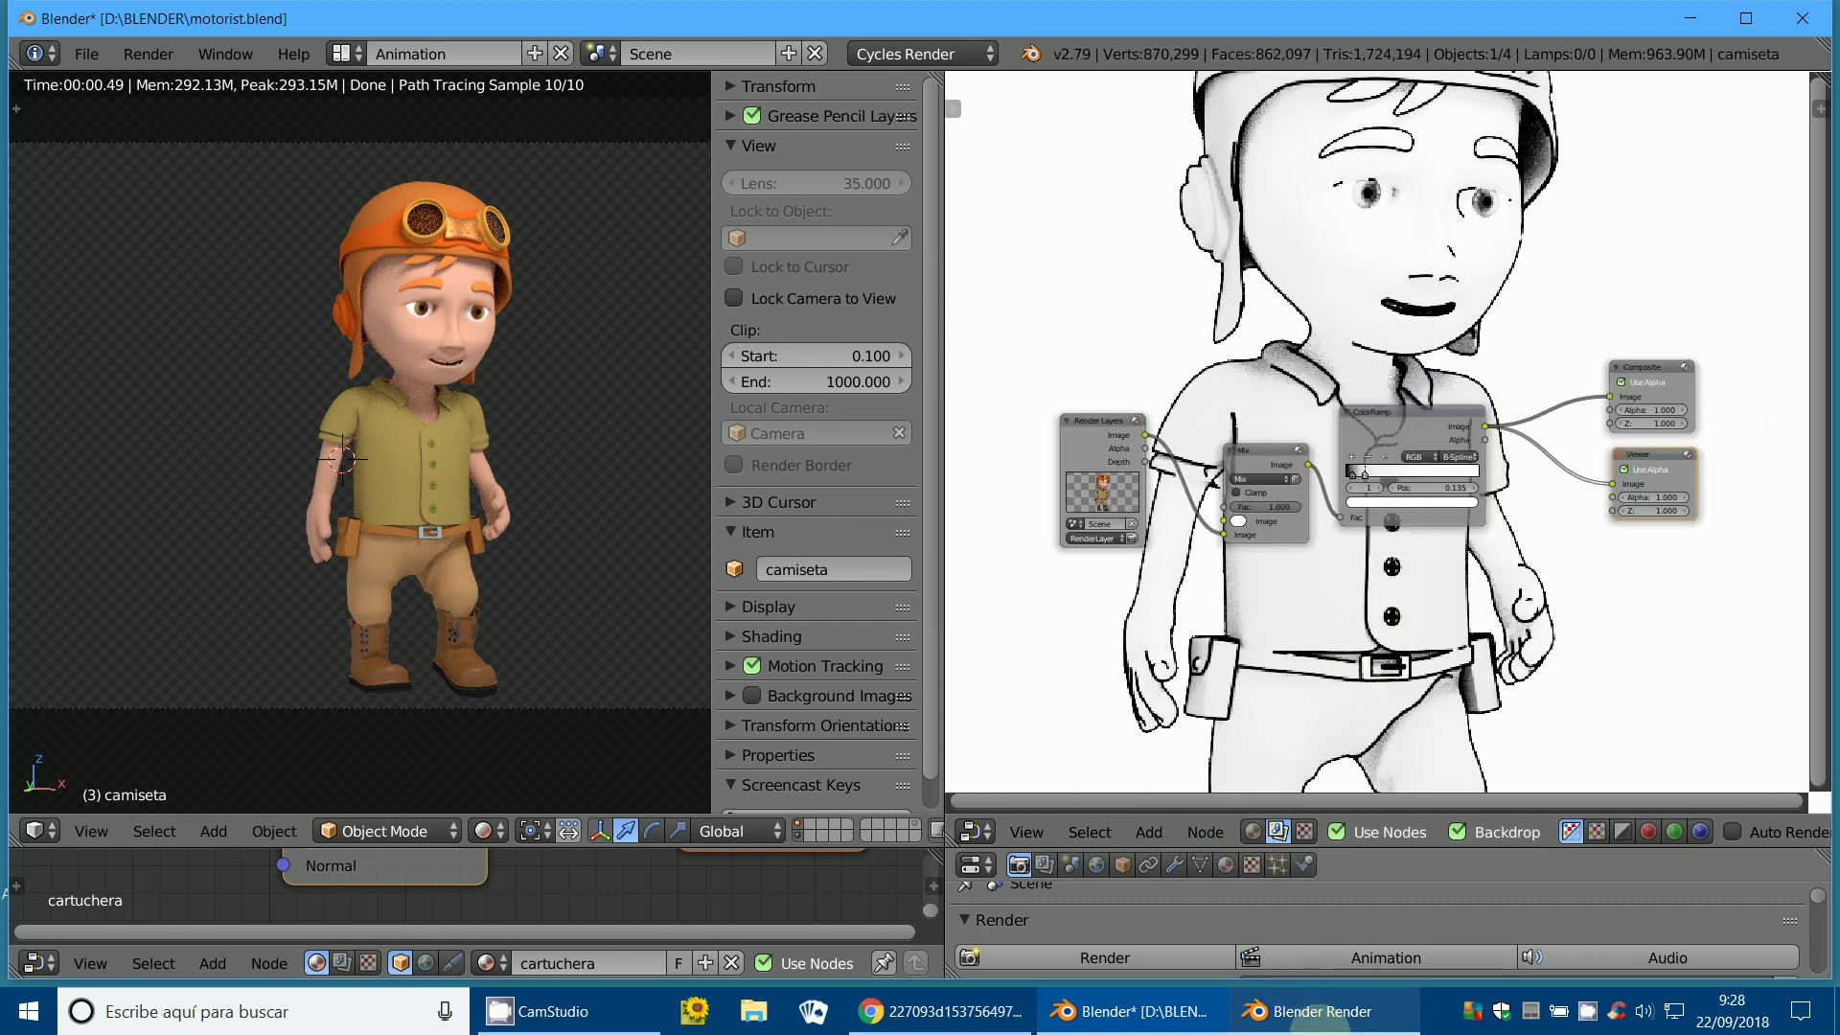
left_click(1323, 1011)
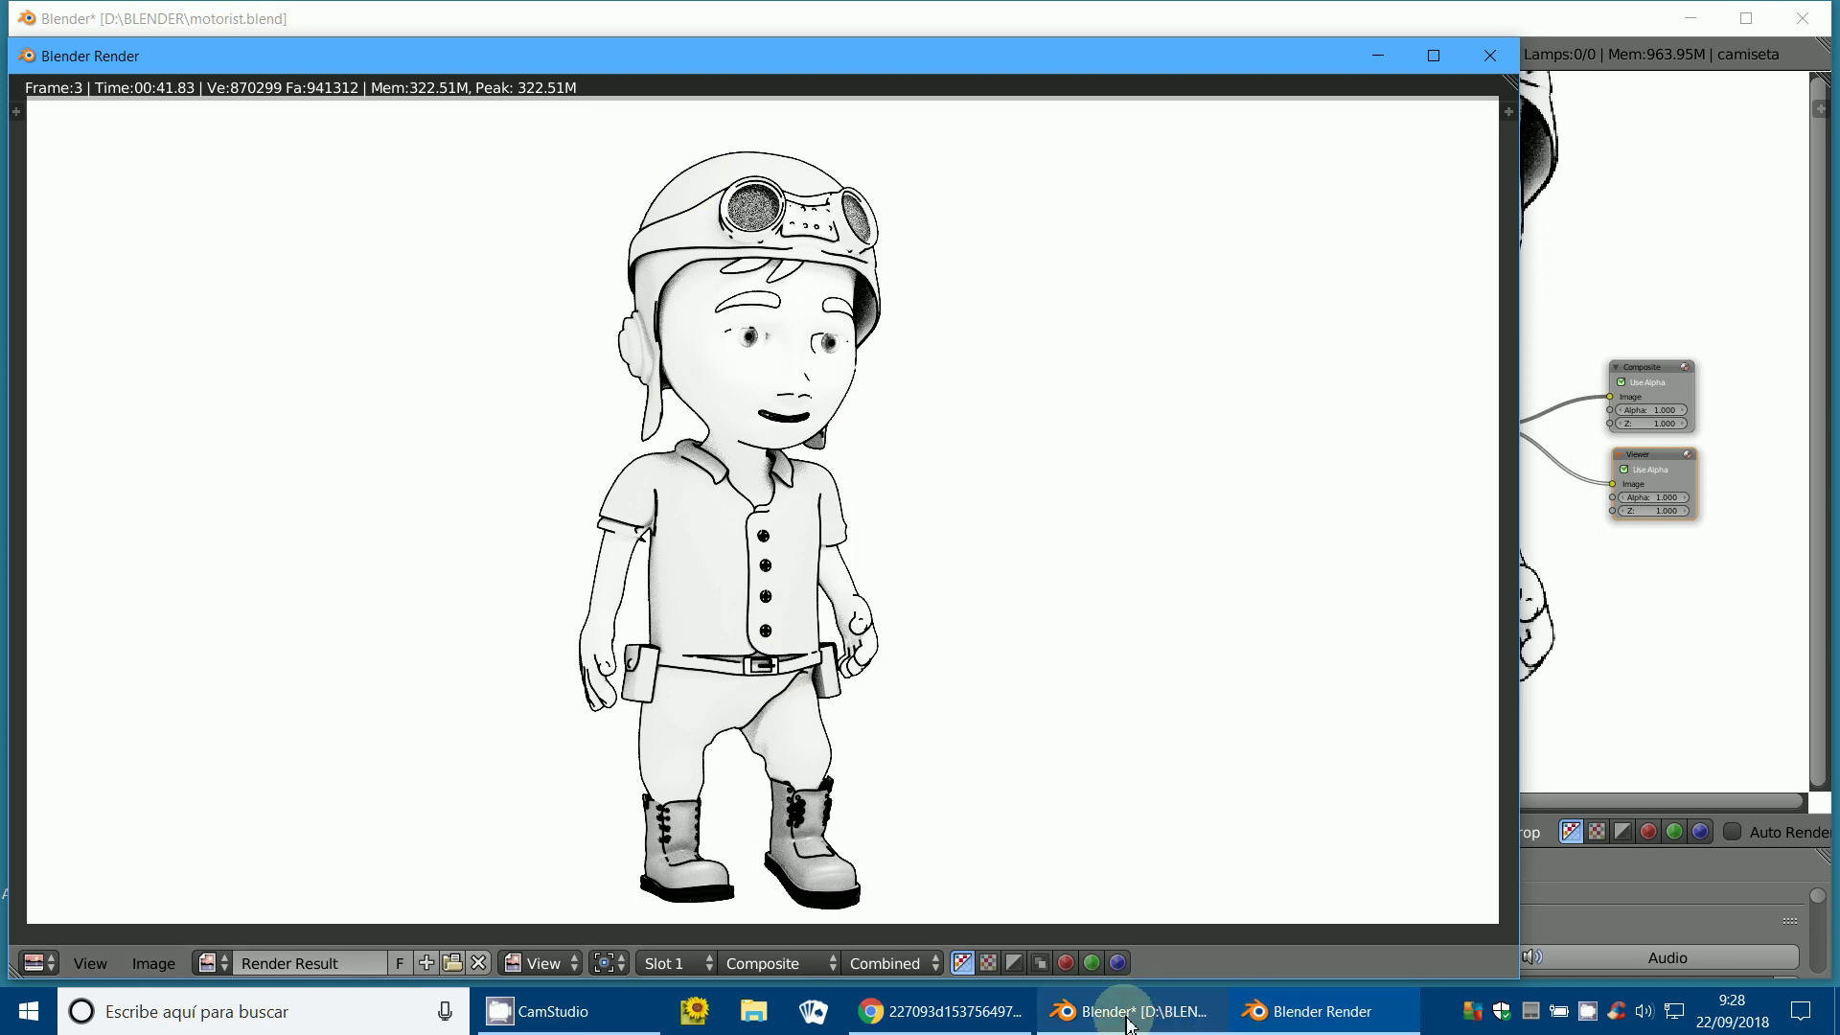
left_click(1374, 55)
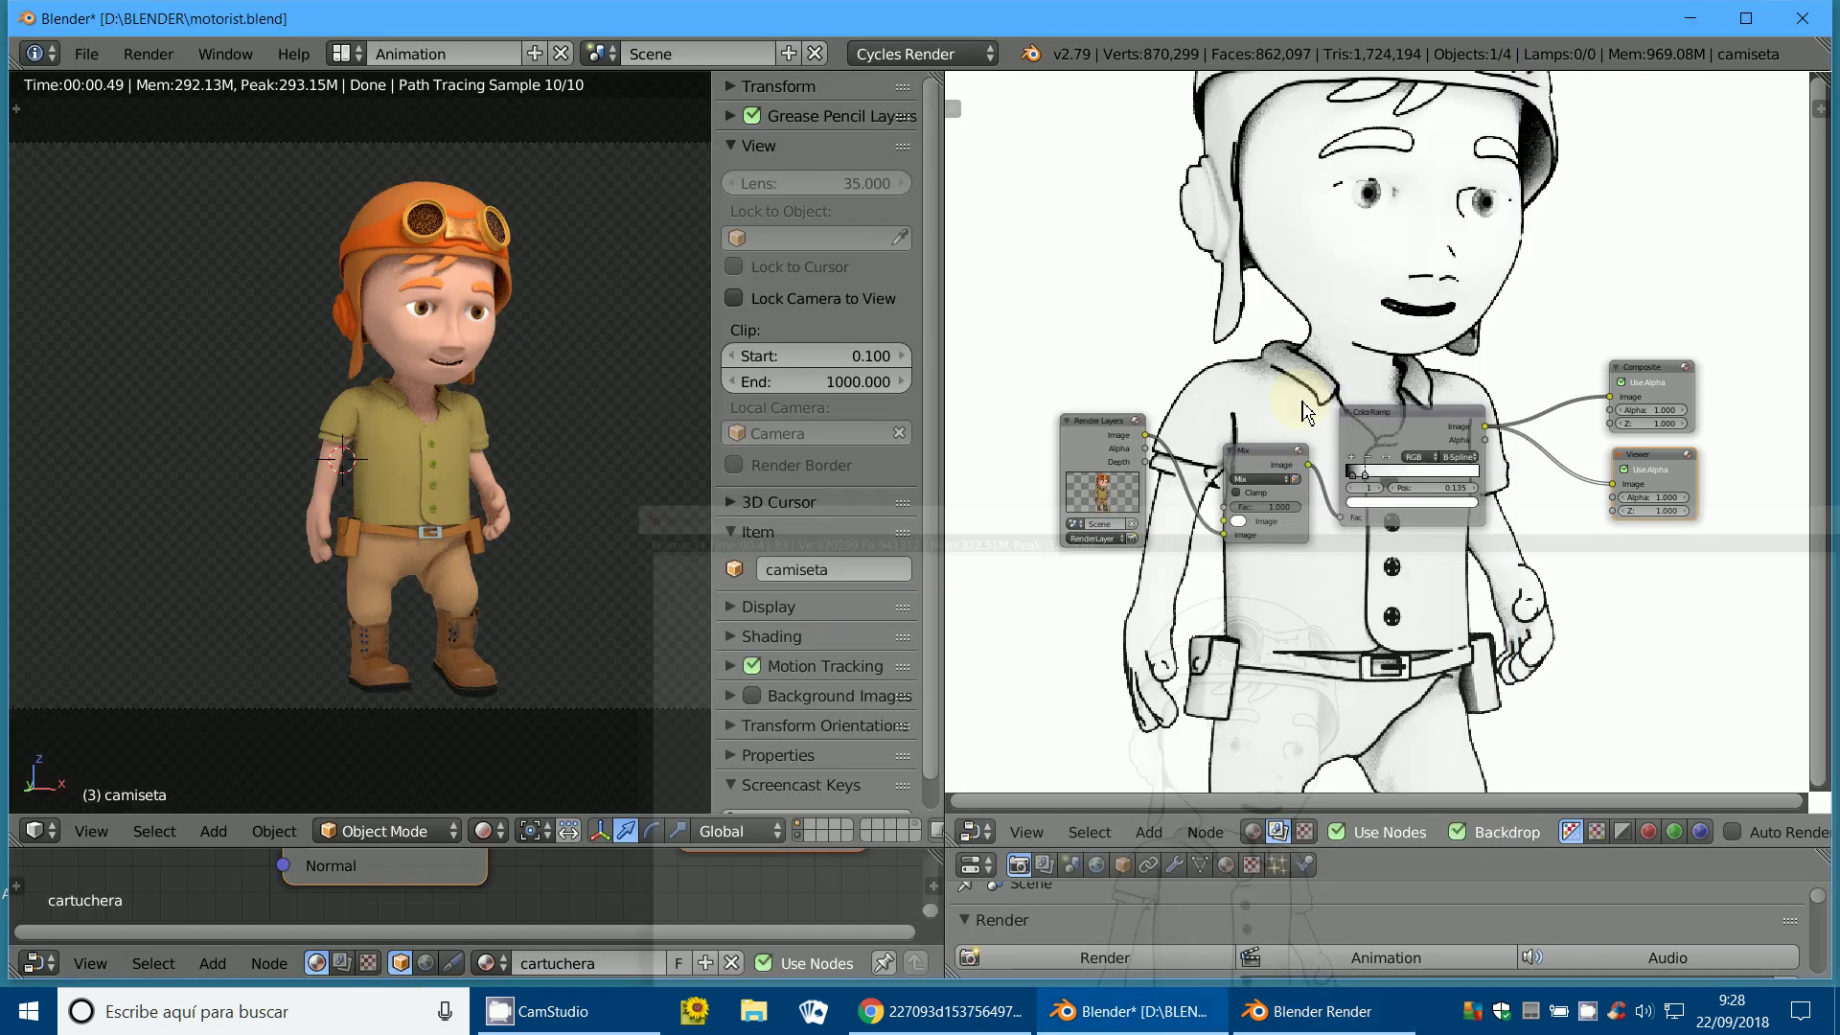
Try Linear and Constant ColorRamp interpolation, then settle on B-Spline.
left_click(1503, 469)
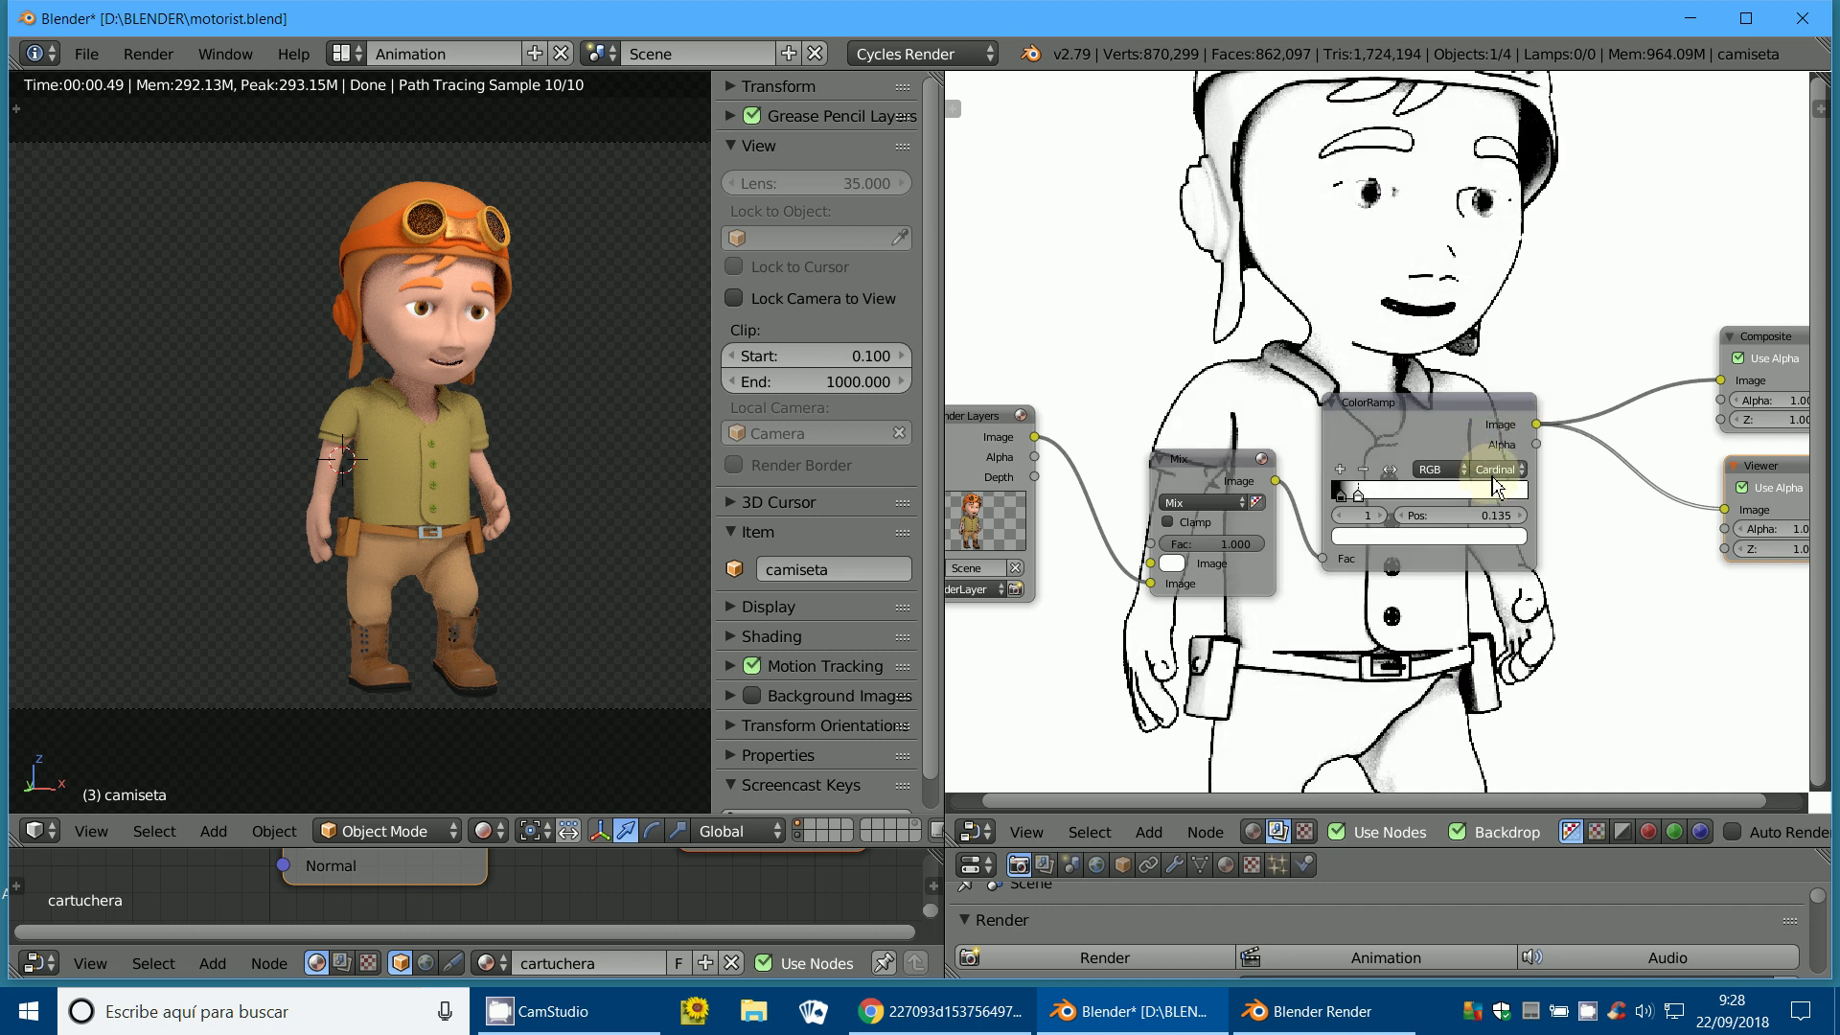
left_click(1493, 473)
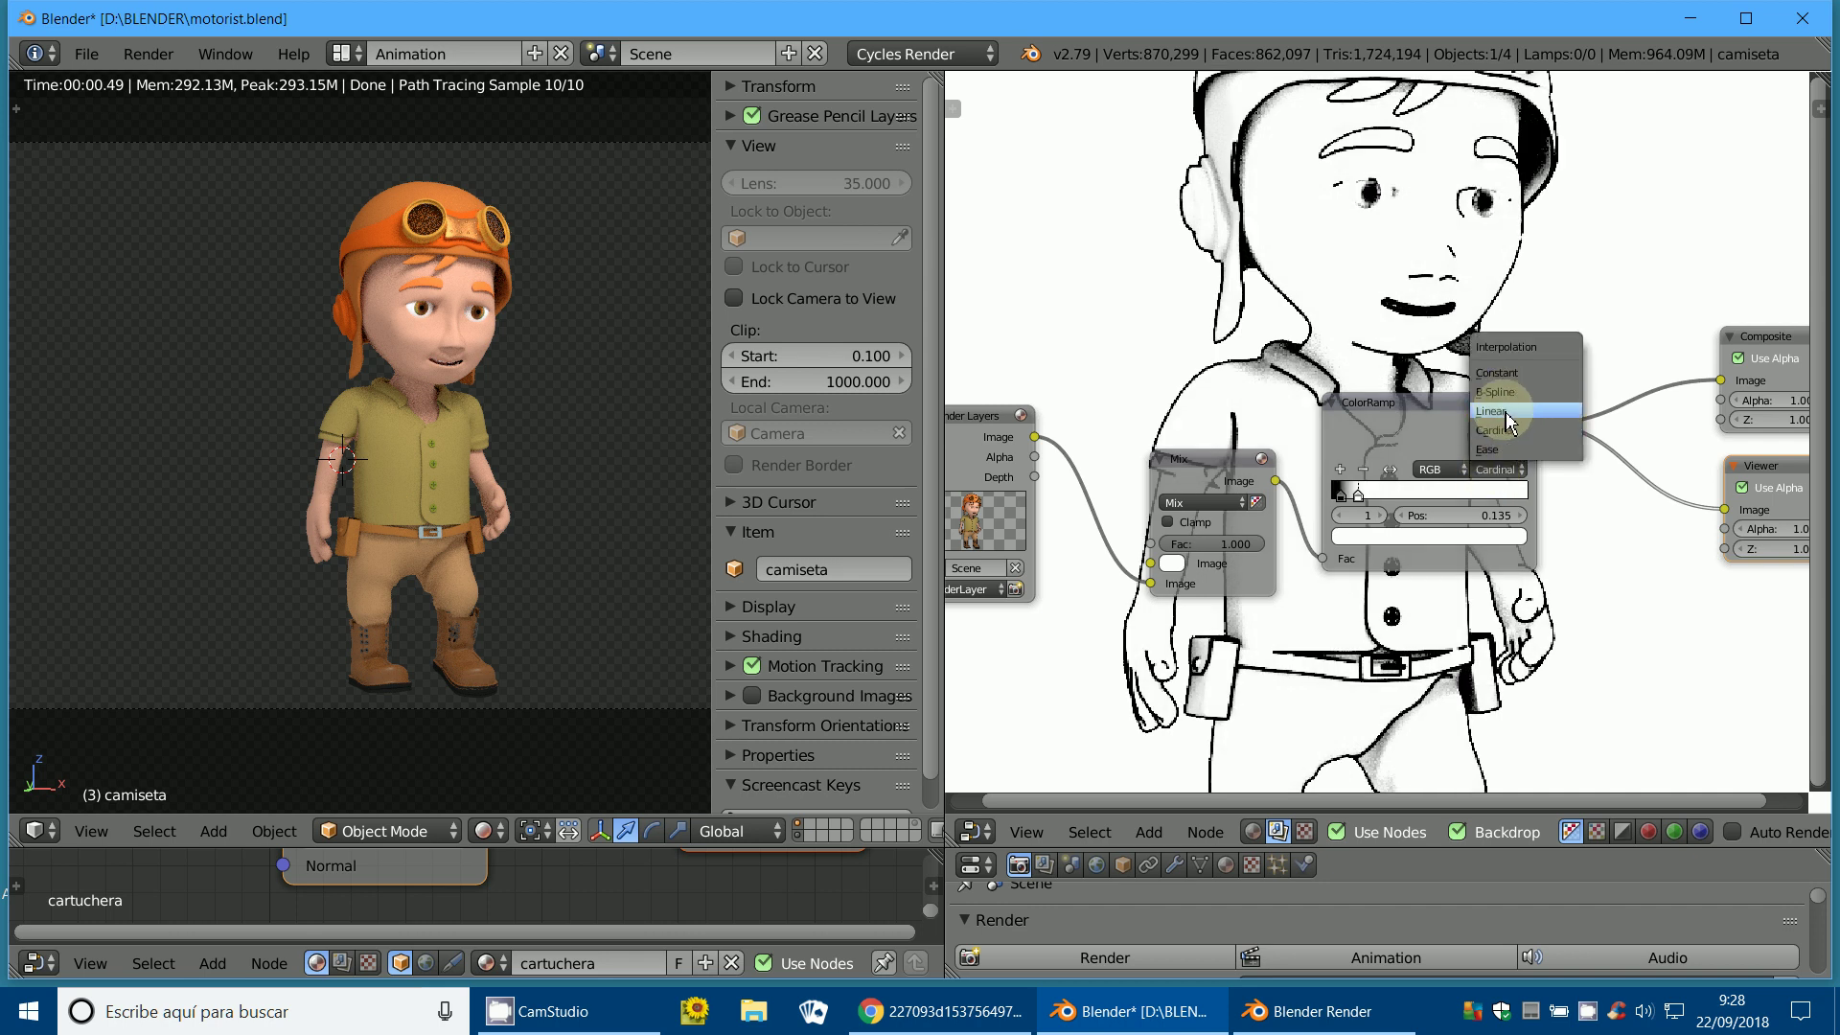
left_click(1507, 418)
left_click(1519, 476)
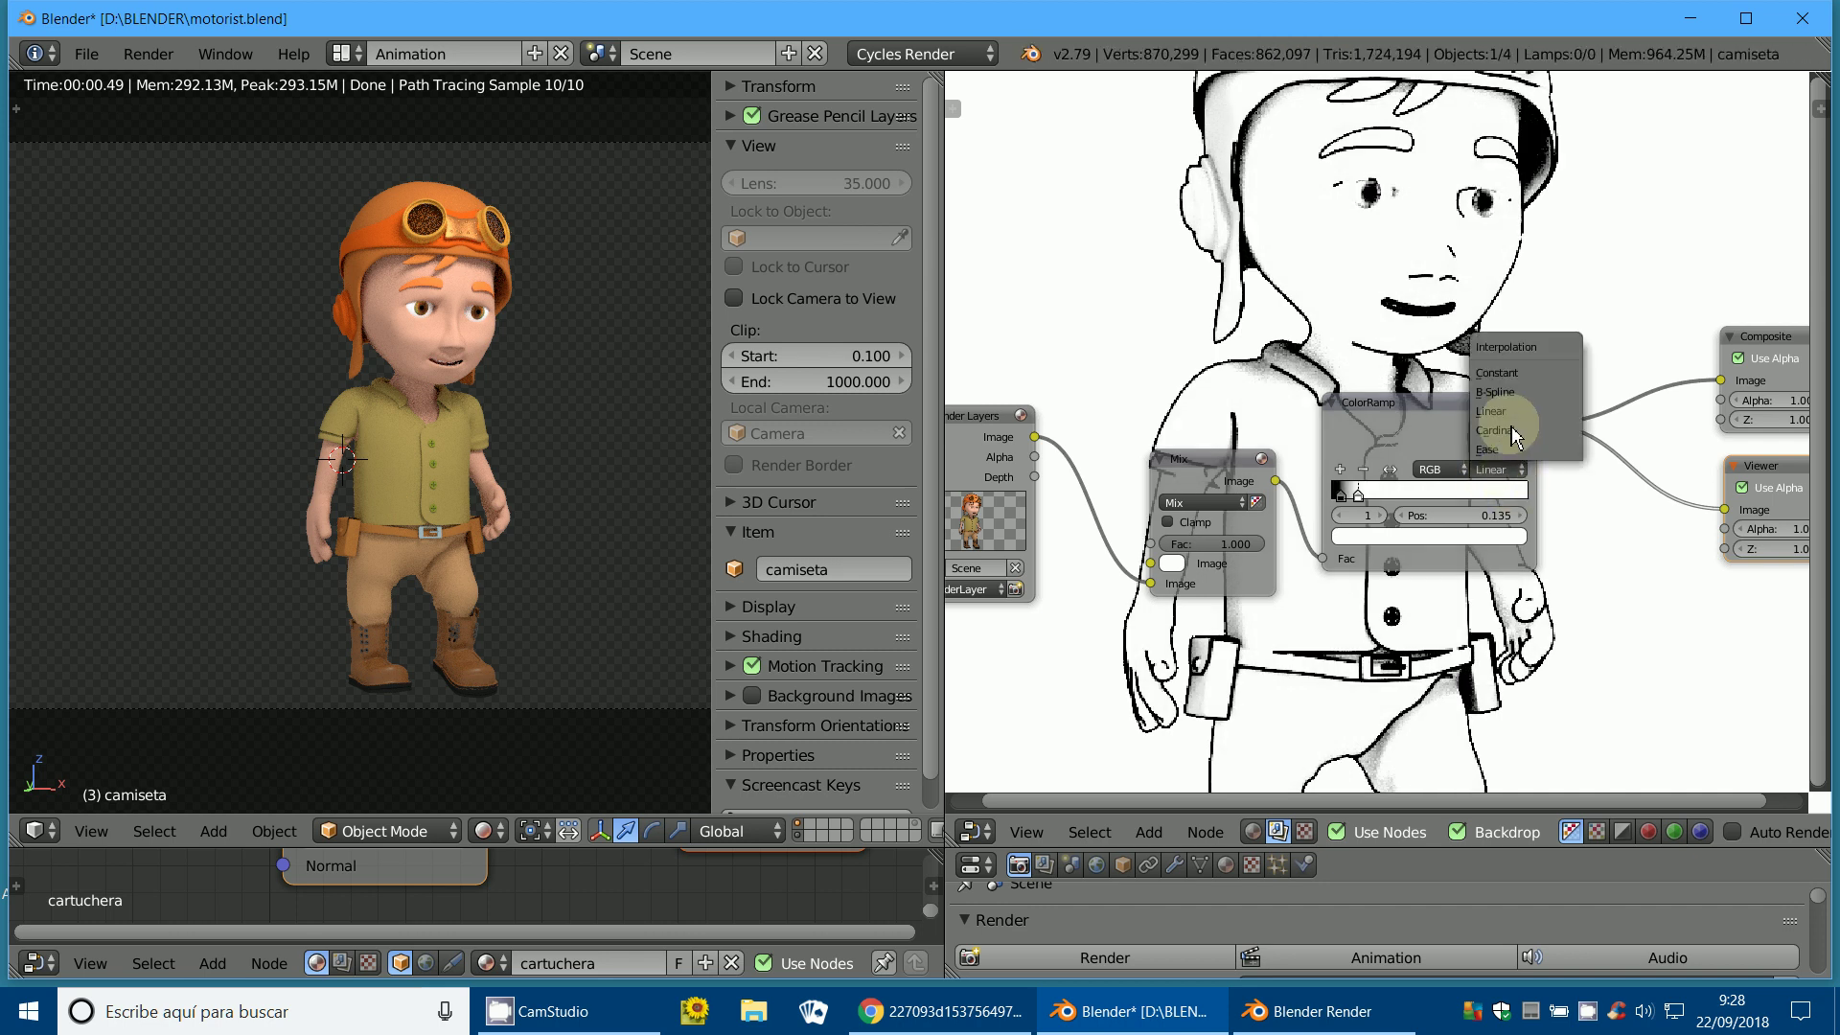
left_click(1504, 375)
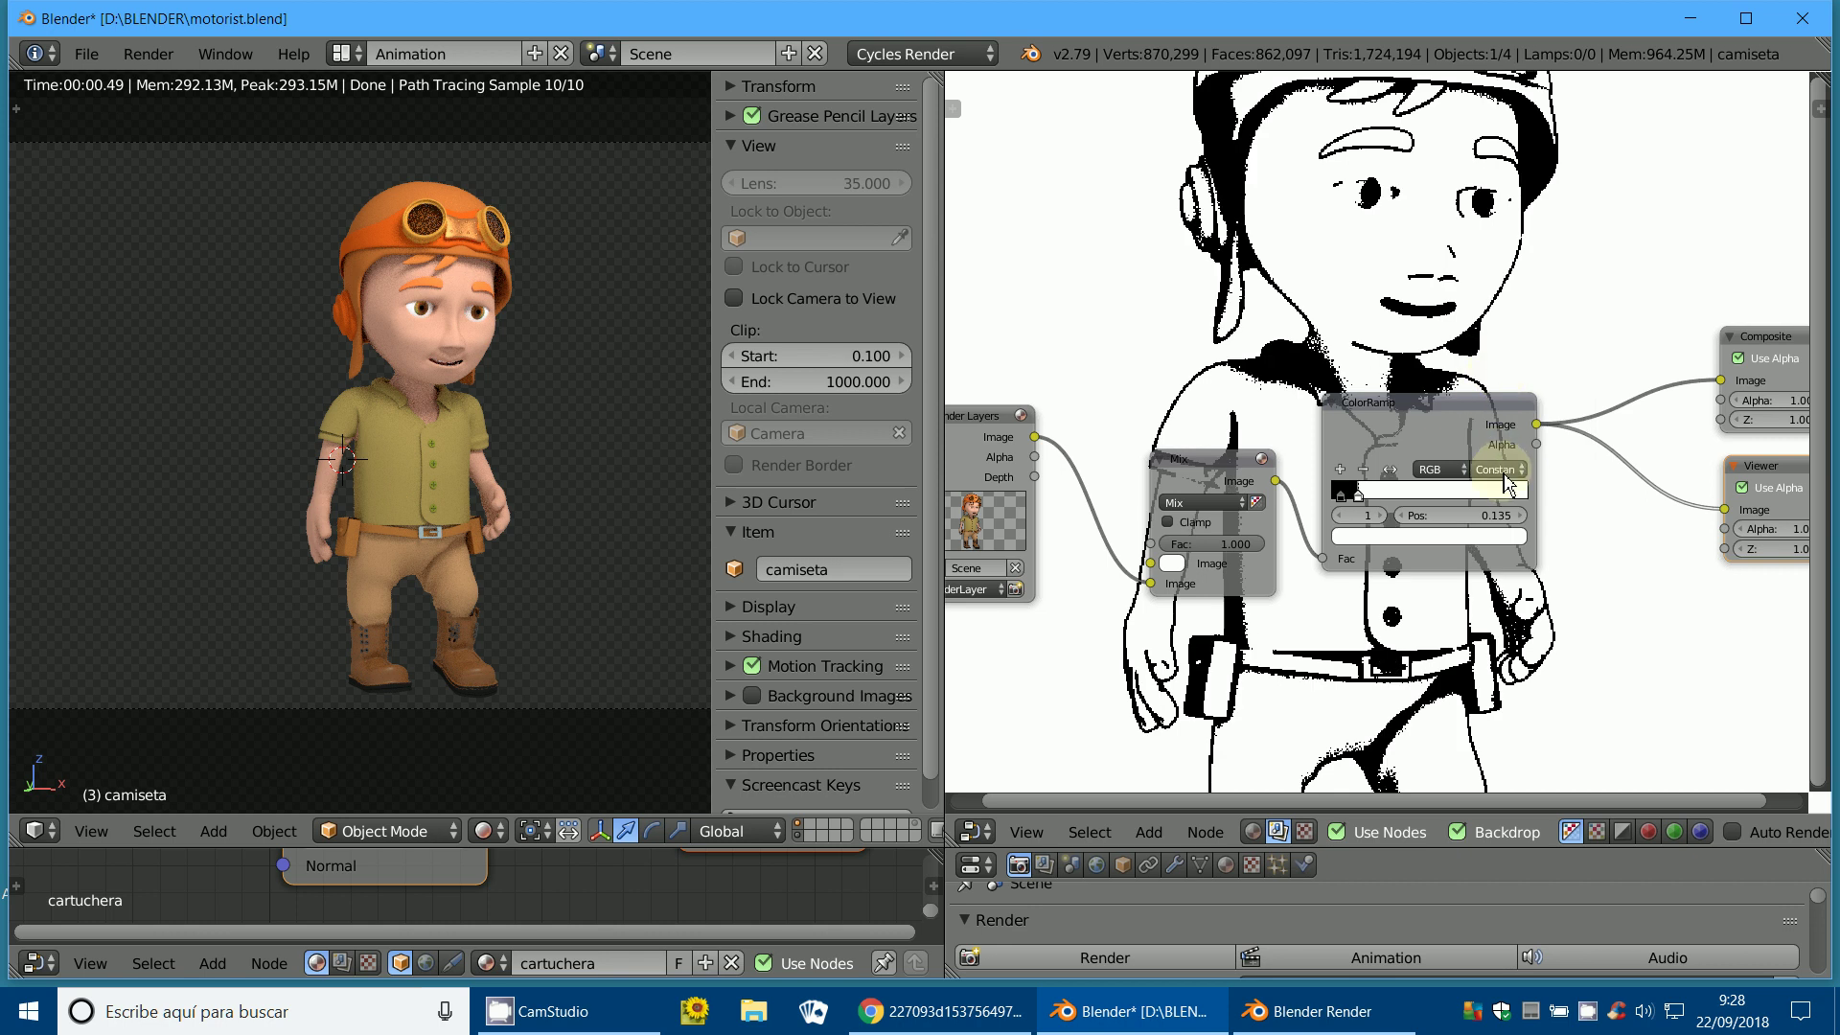
left_click(1506, 470)
left_click(1501, 403)
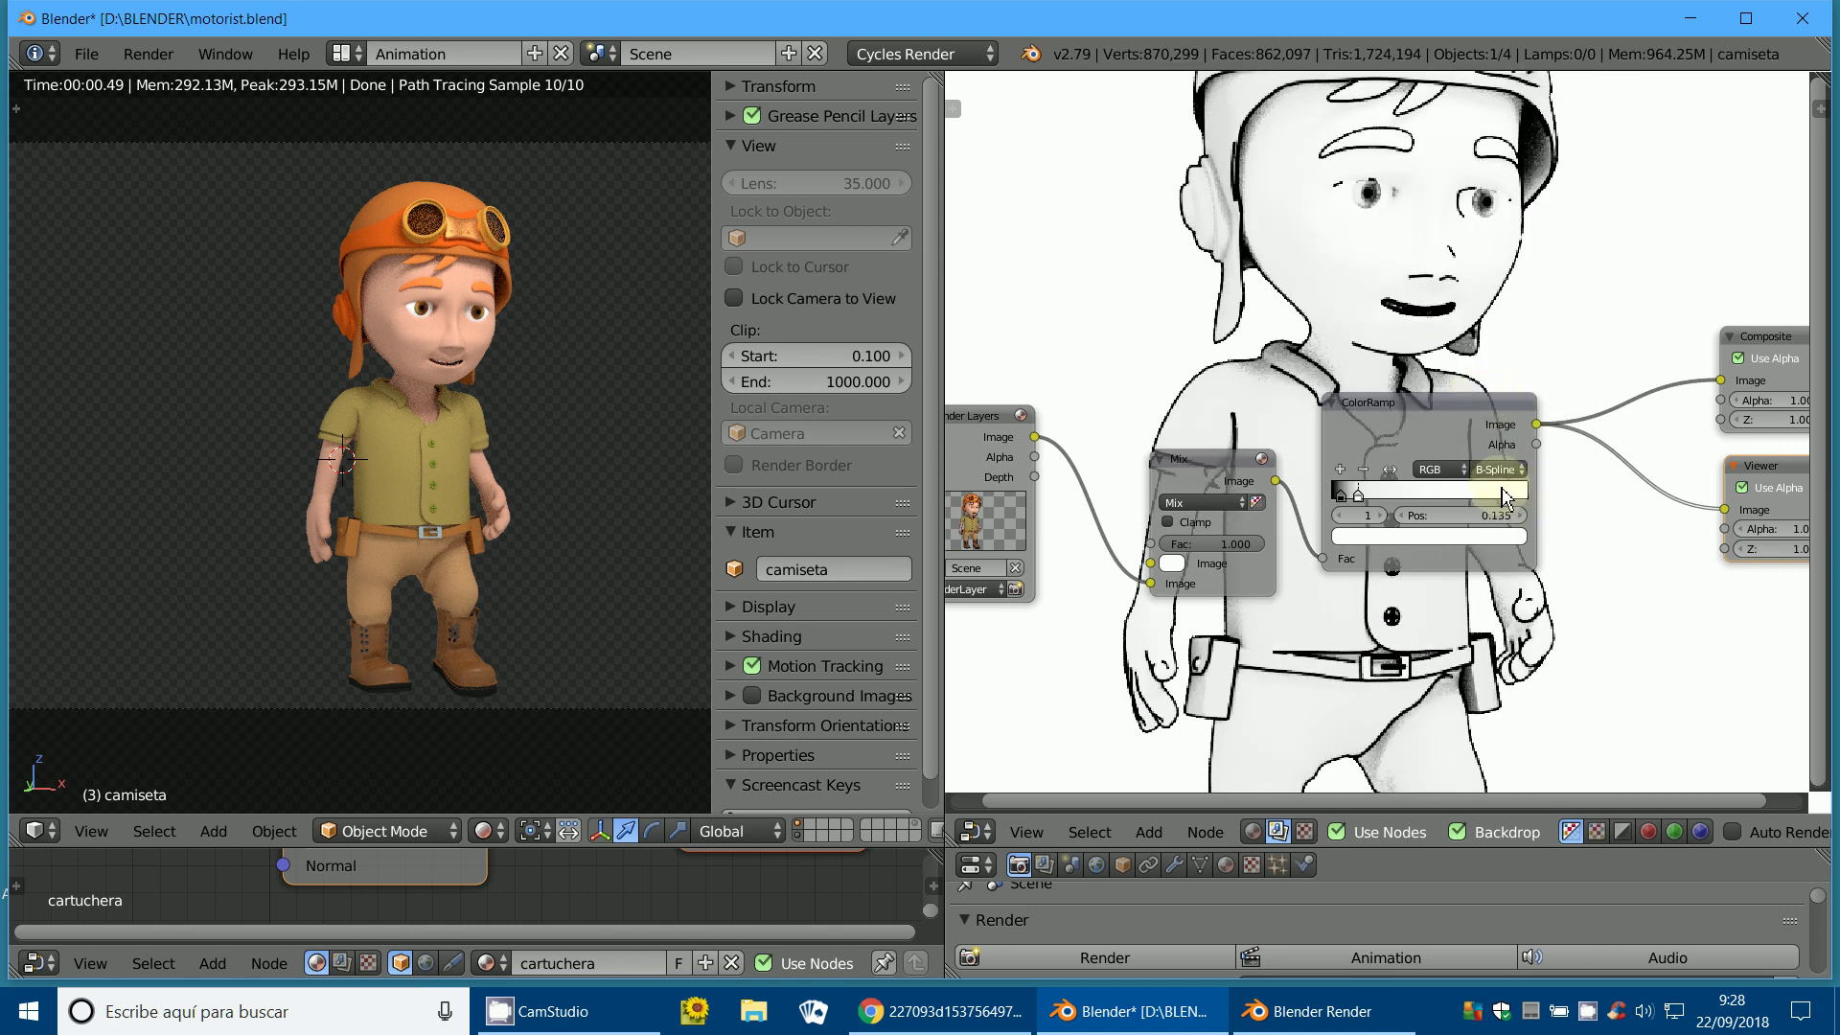
Move the Composite node up-right and the Viewer node down-right, further apart.
scroll(1533, 469, "down", 2)
scroll(1582, 431, "down", 2)
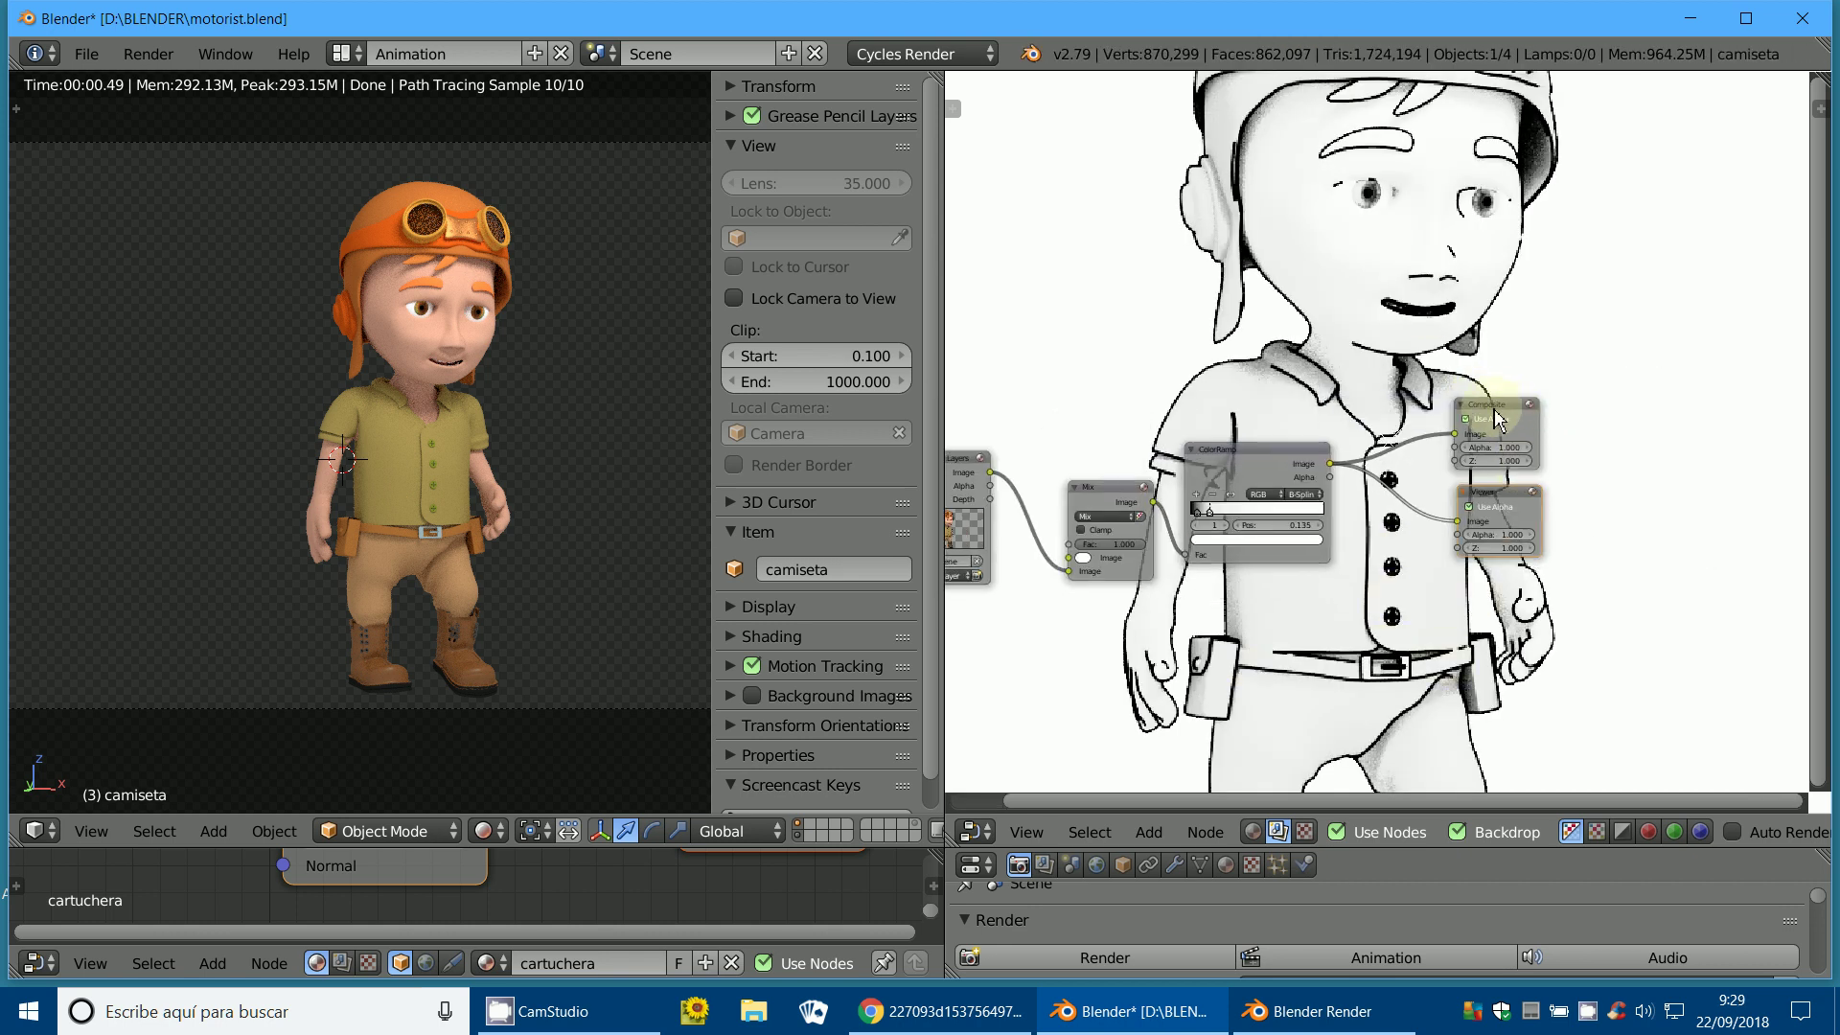
left_click_drag(1496, 419, 1722, 392)
left_click_drag(1514, 505, 1698, 523)
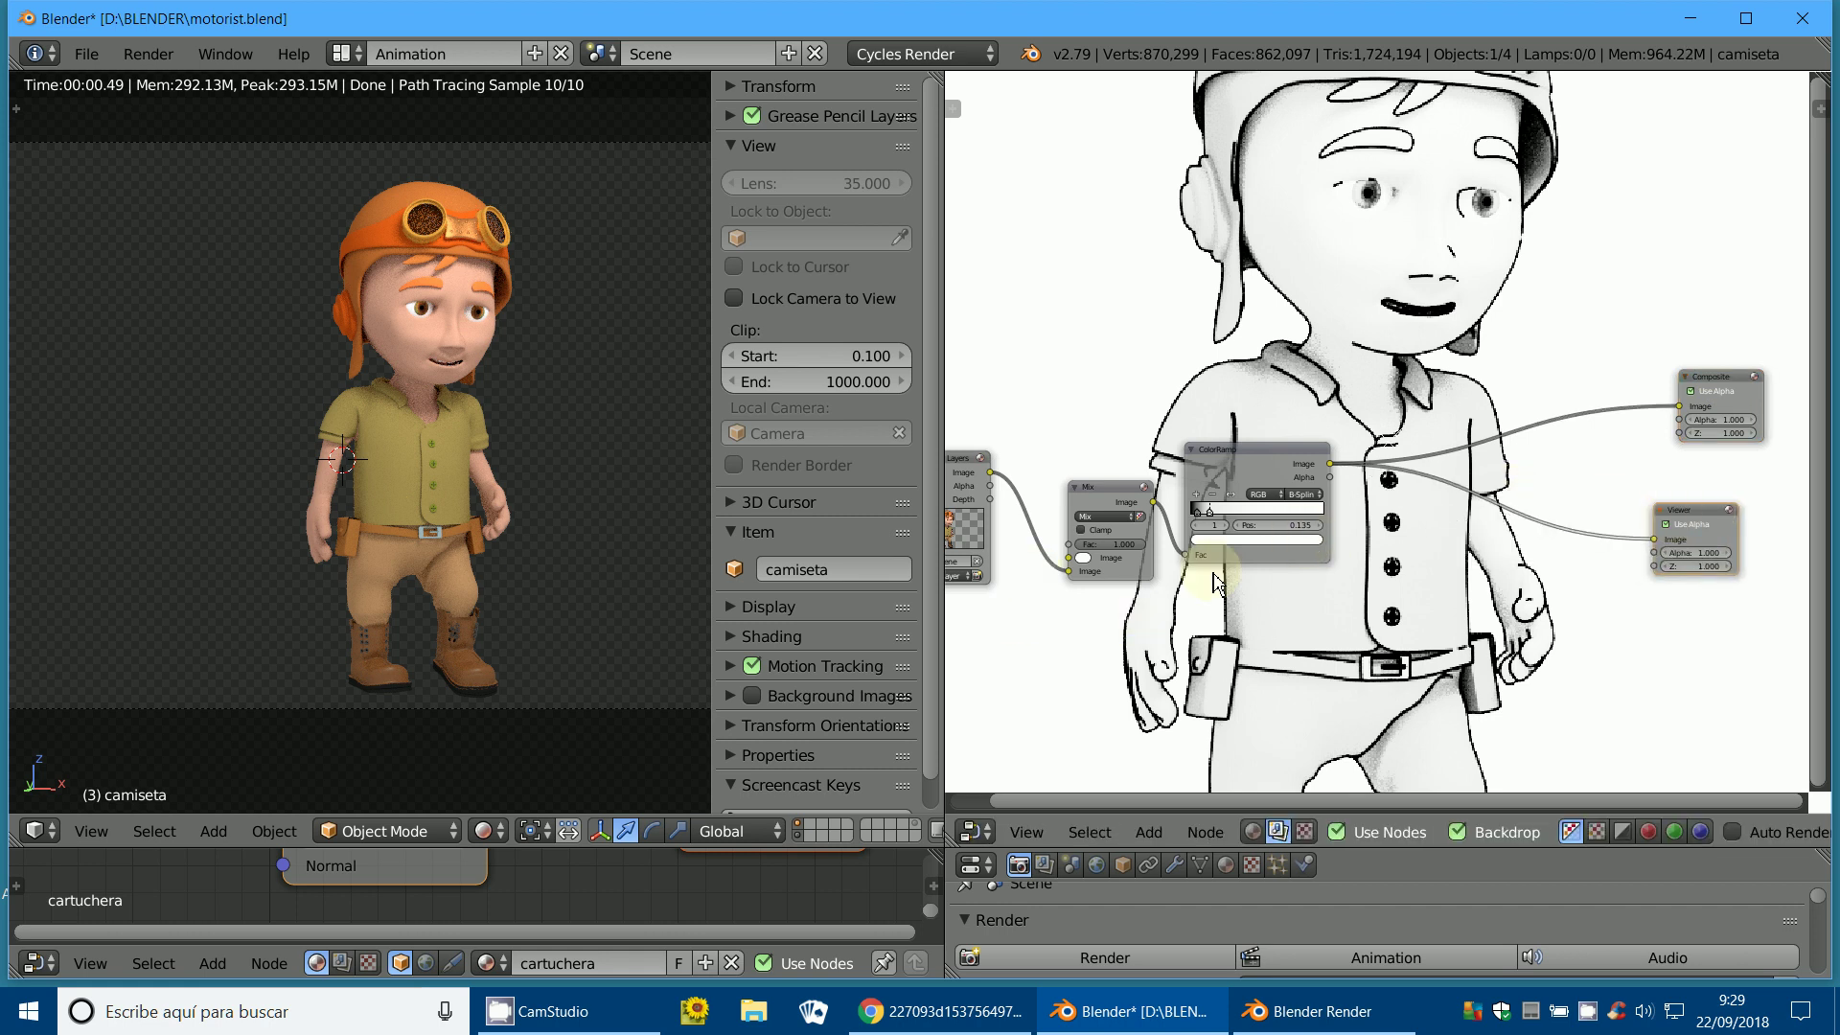
Tint the first Mix node's image colour blue, return it to pale, and list Add > Color nodes.
left_click(1084, 558)
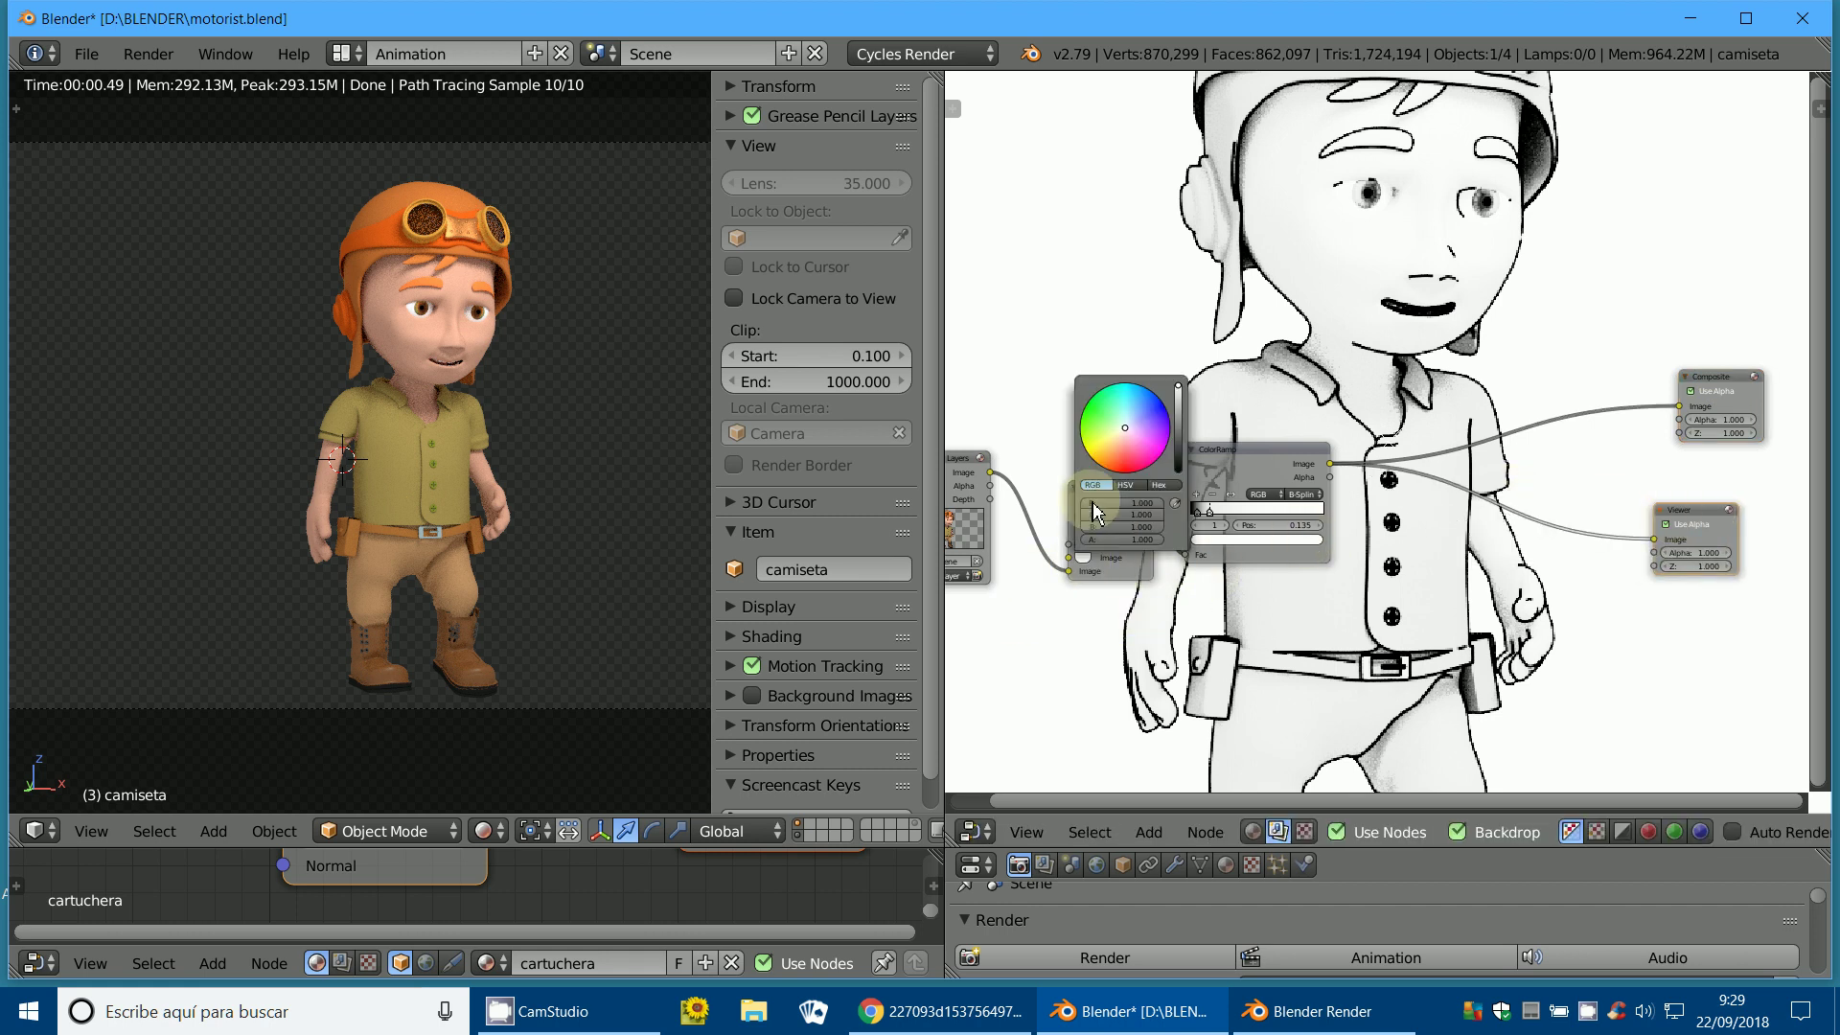
left_click_drag(1126, 450, 1154, 406)
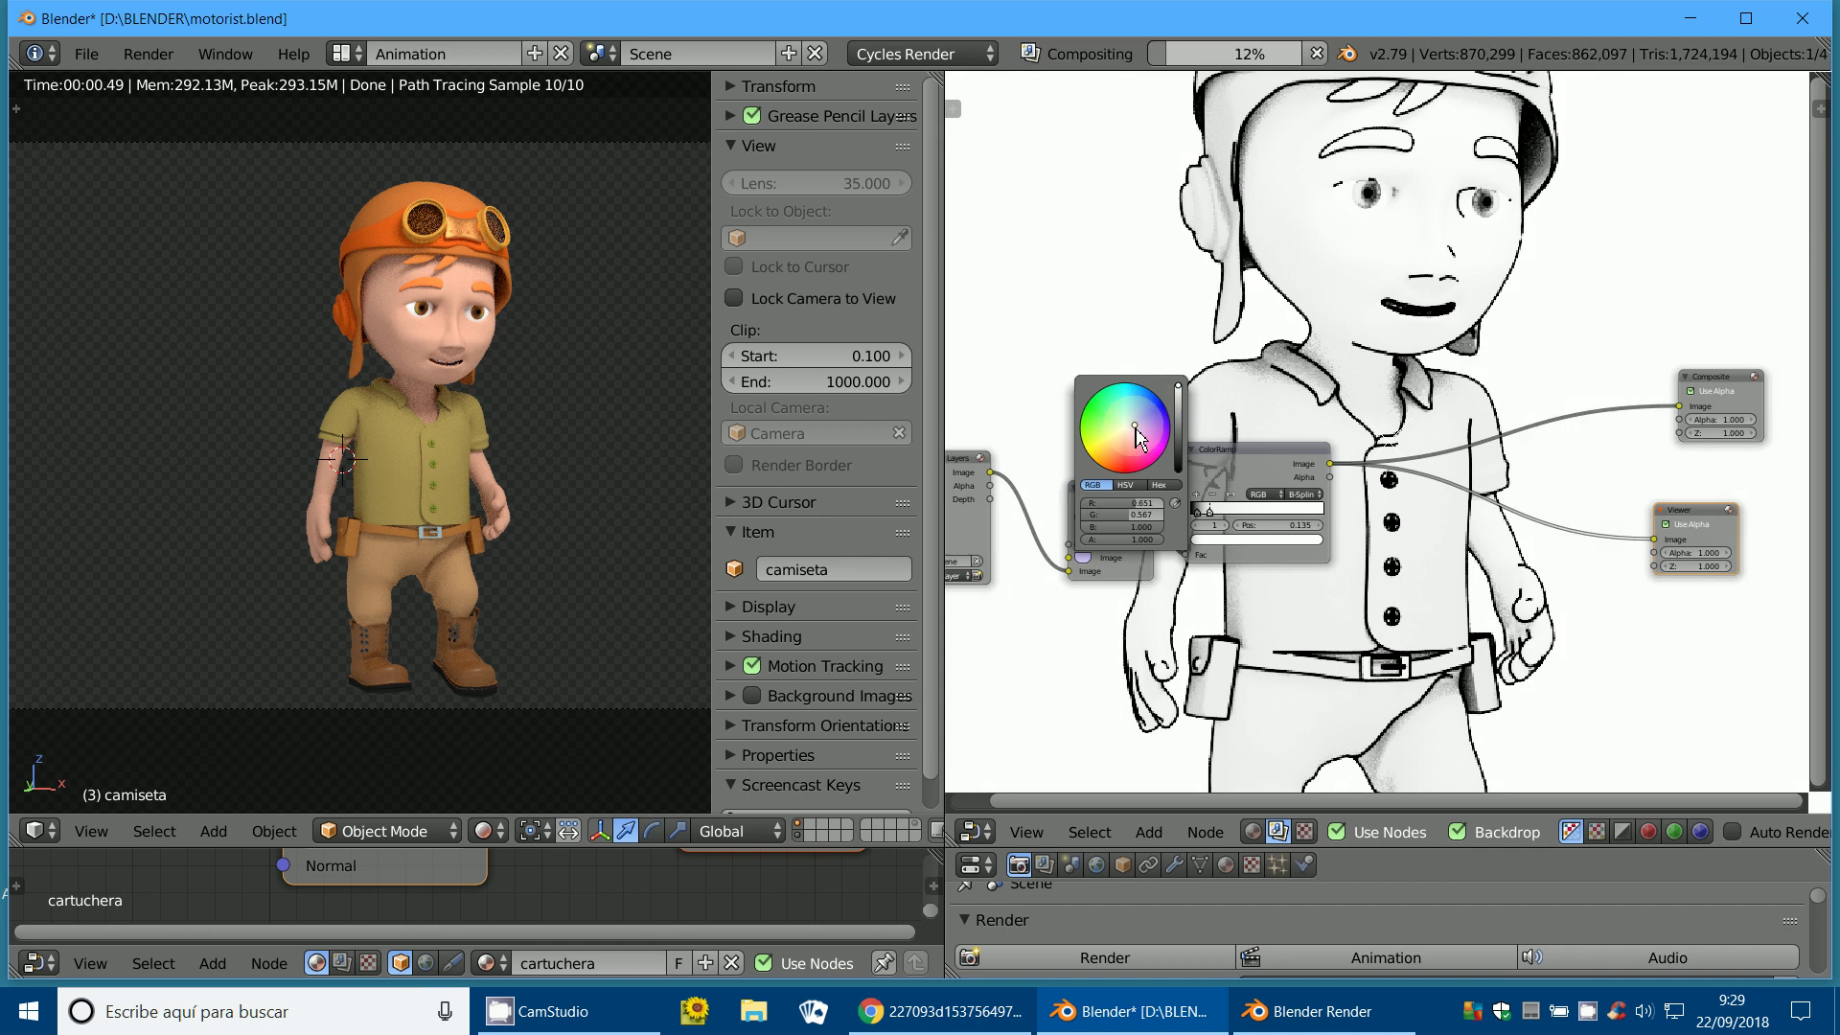
left_click(1117, 432)
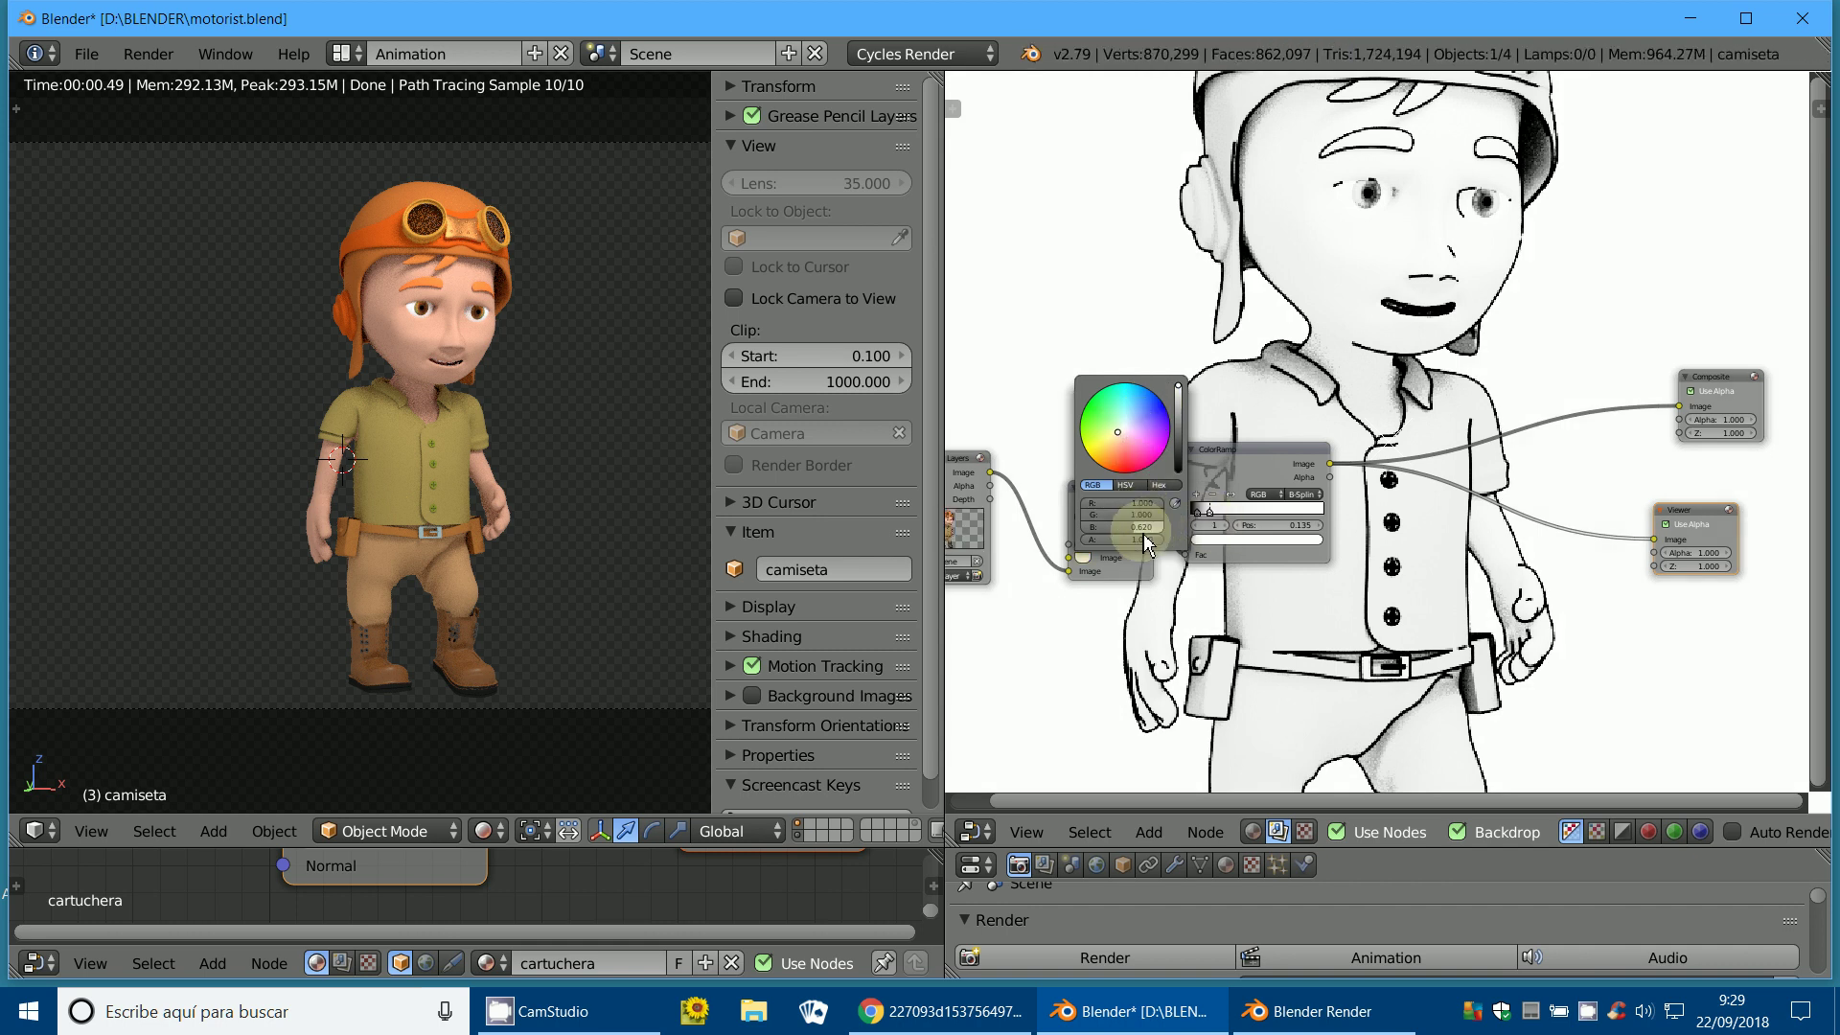
left_click(1149, 832)
mouse_move(1184, 722)
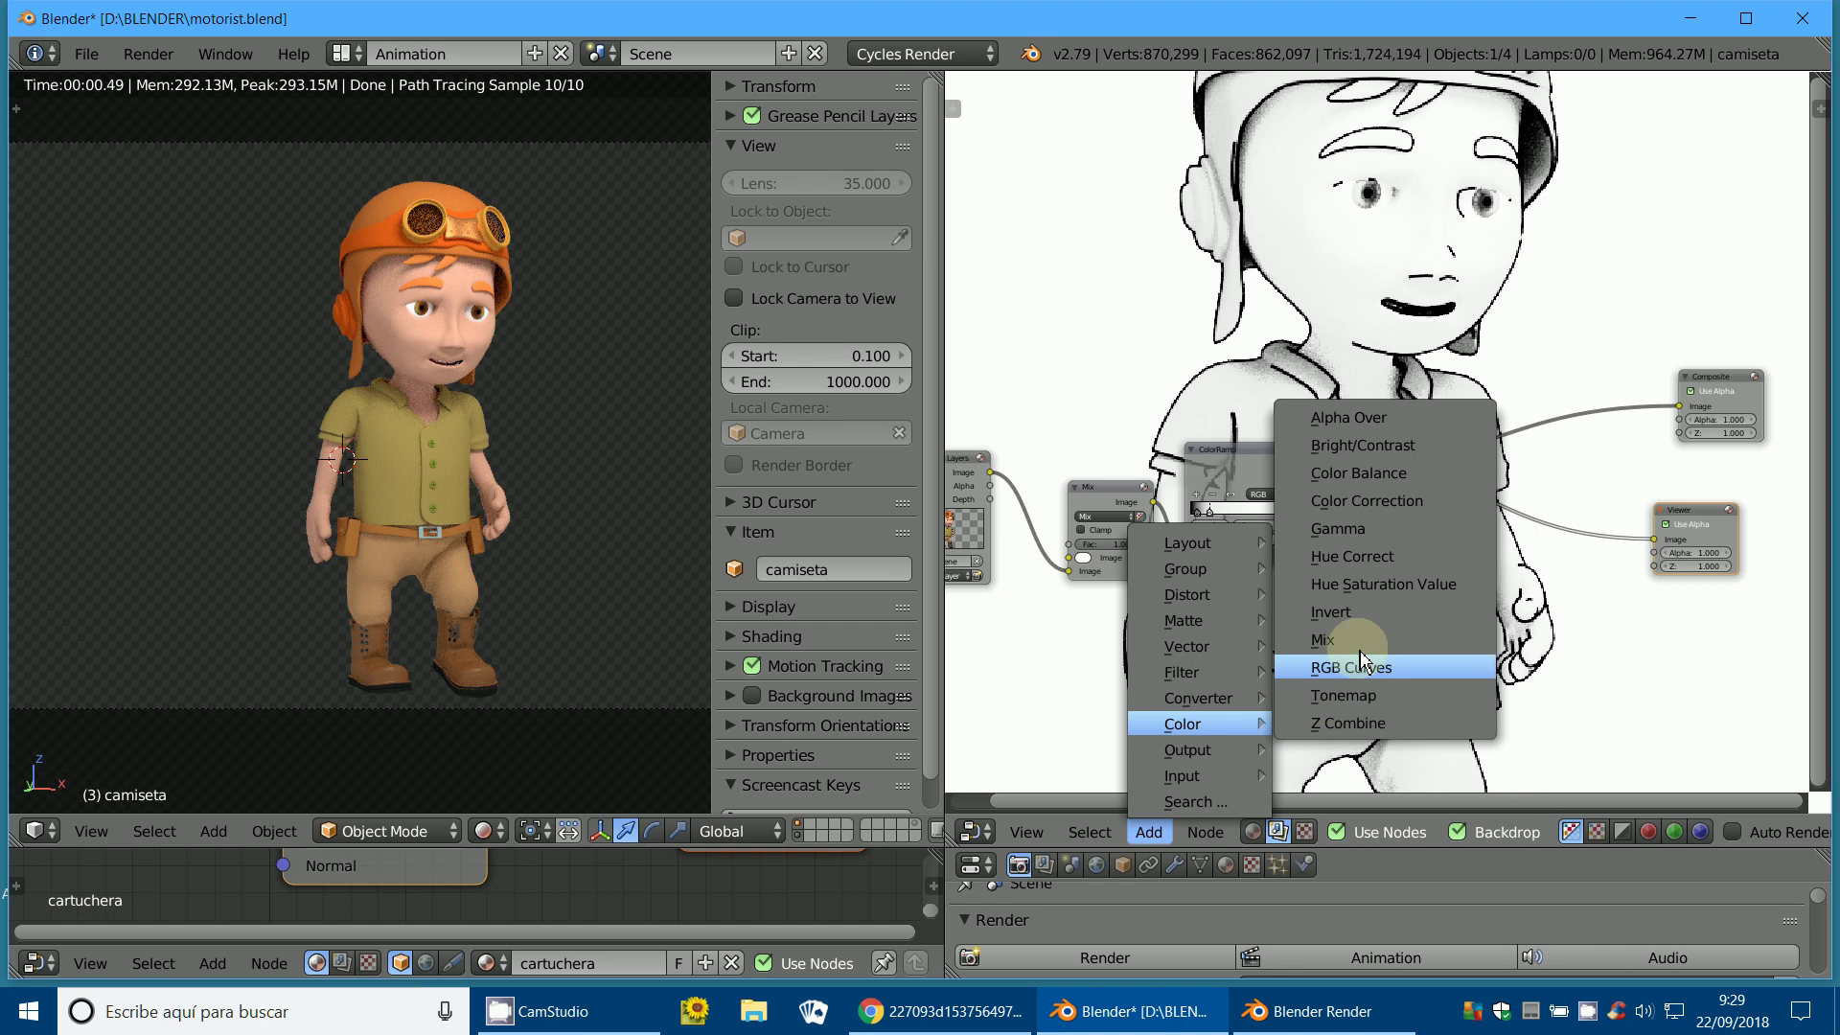
Insert a Mix node after ColorRamp, outputting to Composite and Viewer, with ColorRamp feeding its lower Image input.
left_click(1322, 639)
left_click(1523, 542)
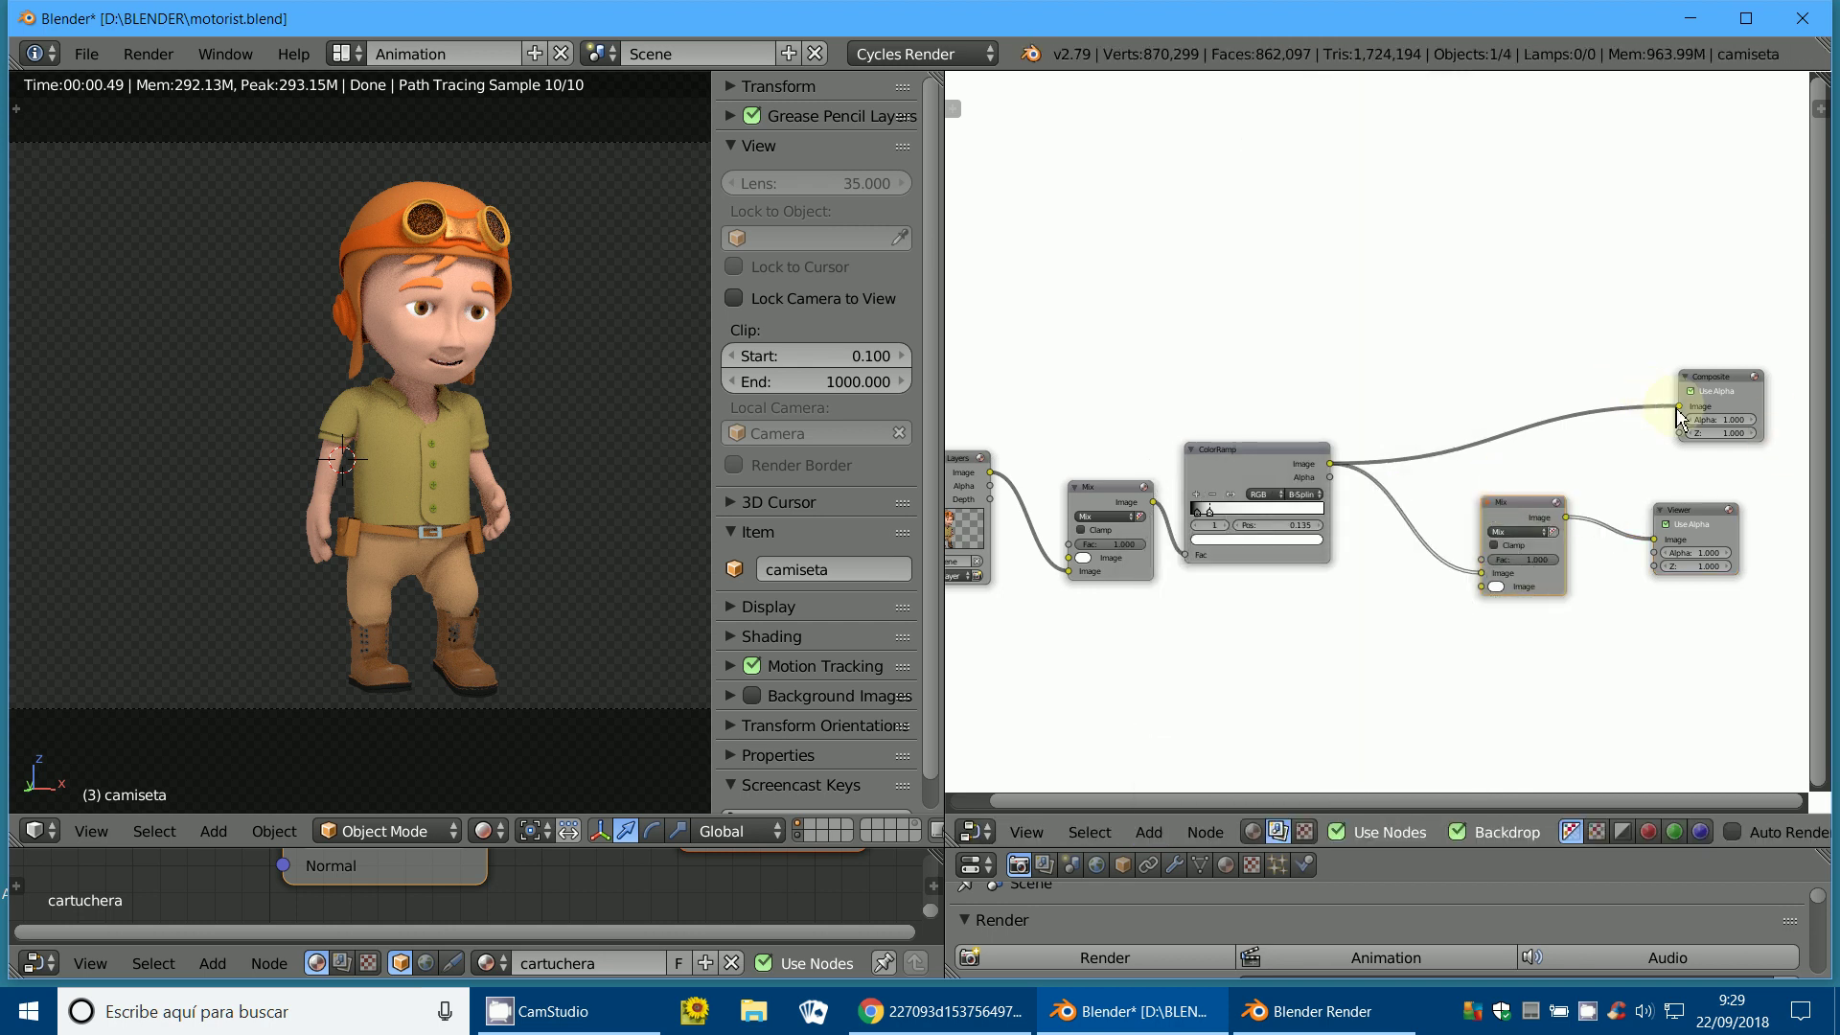
left_click_drag(1679, 414, 1623, 398)
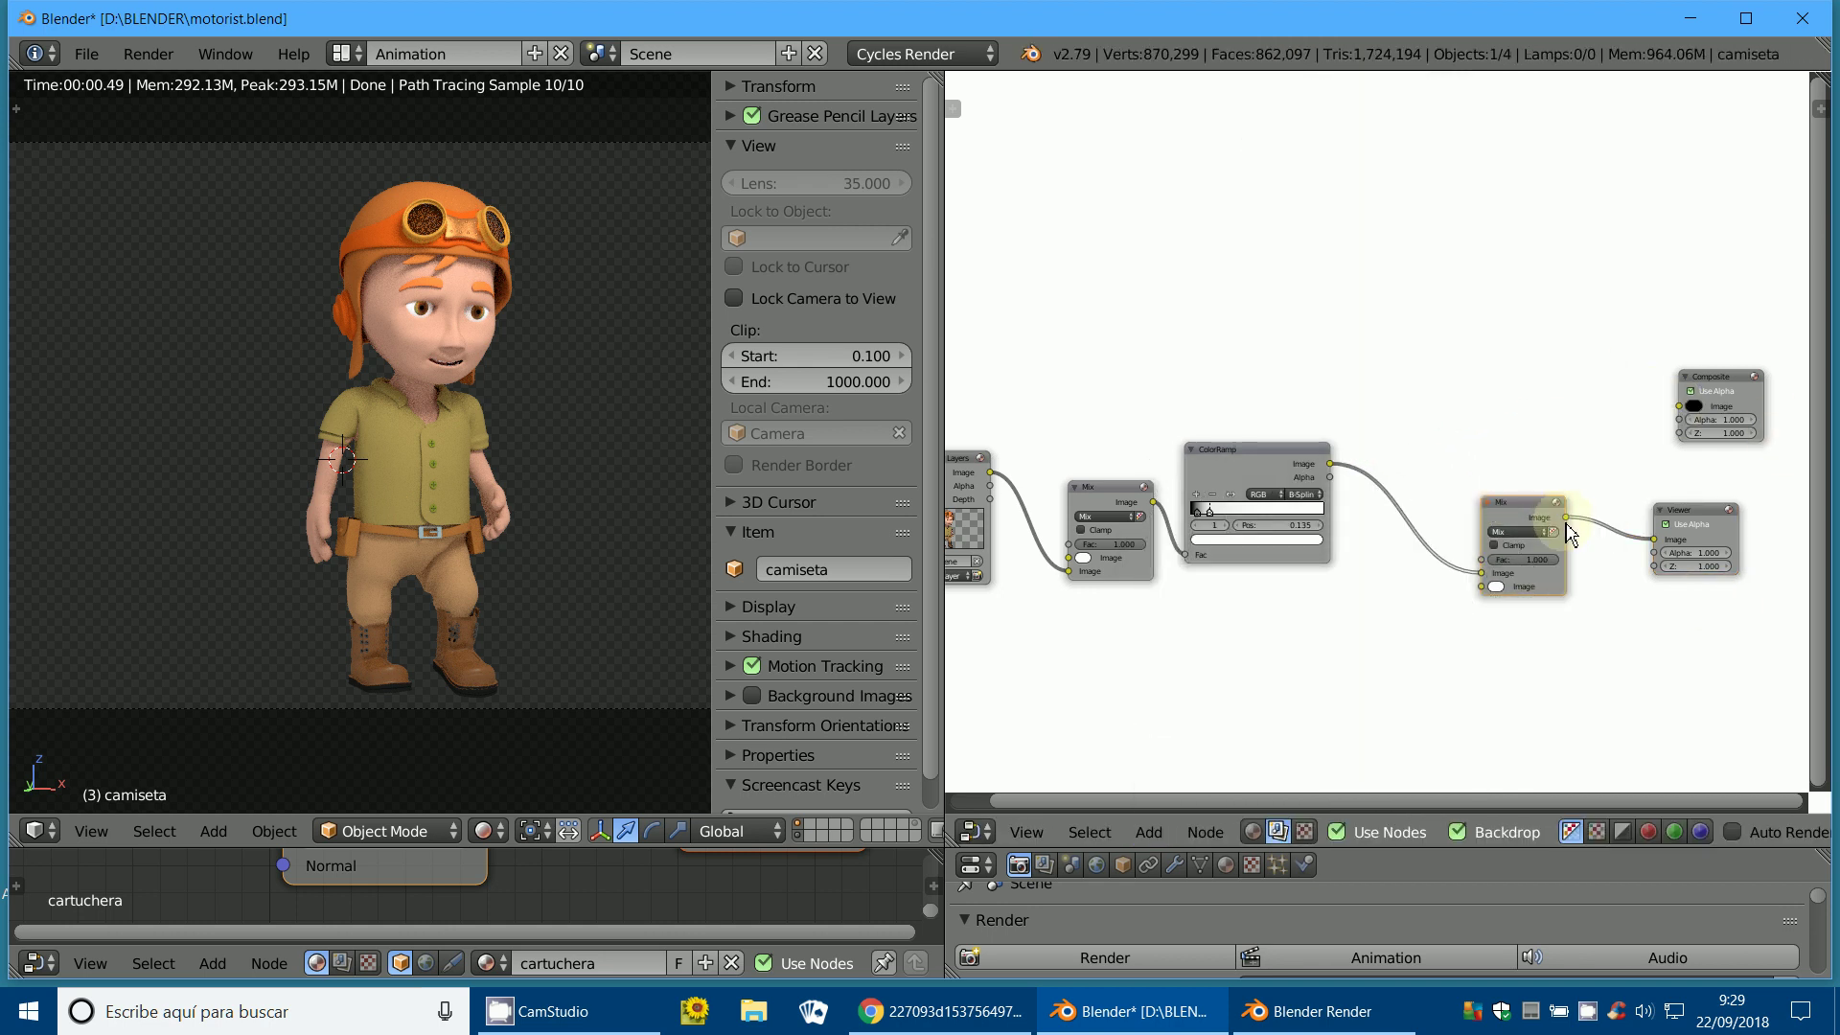
left_click_drag(1568, 522, 1680, 407)
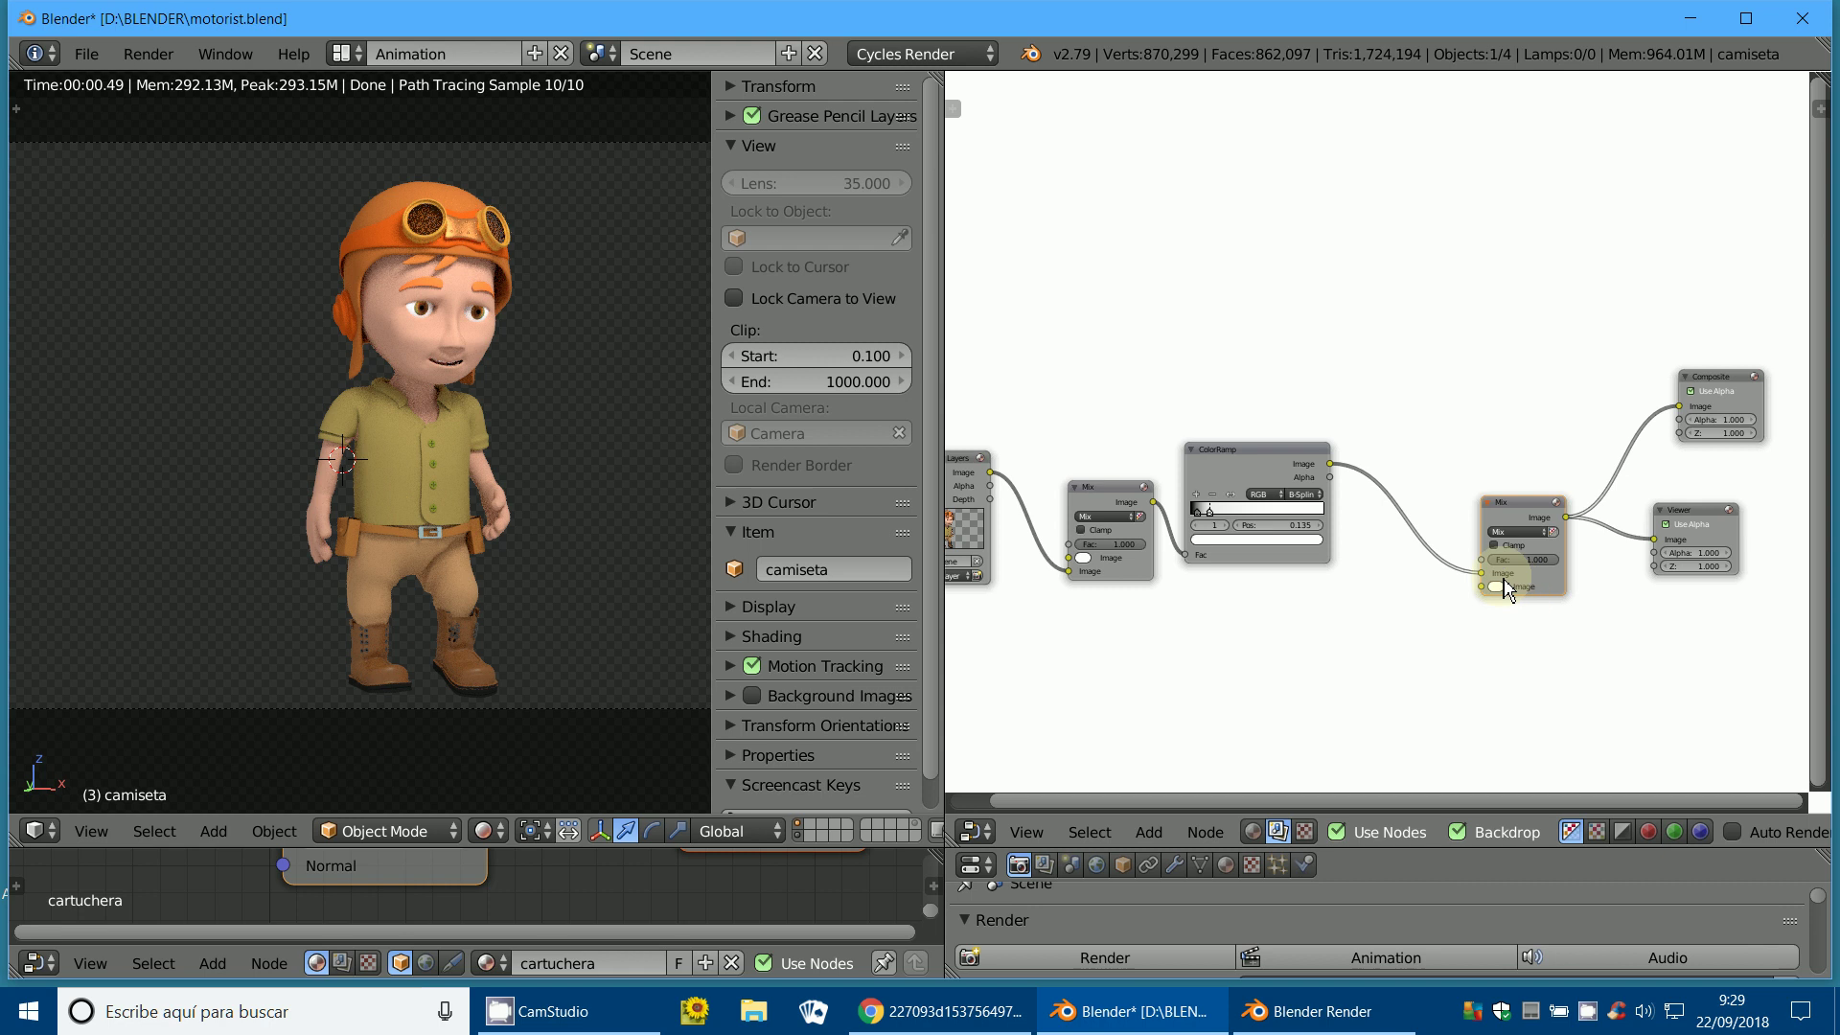
left_click_drag(1489, 576, 1482, 586)
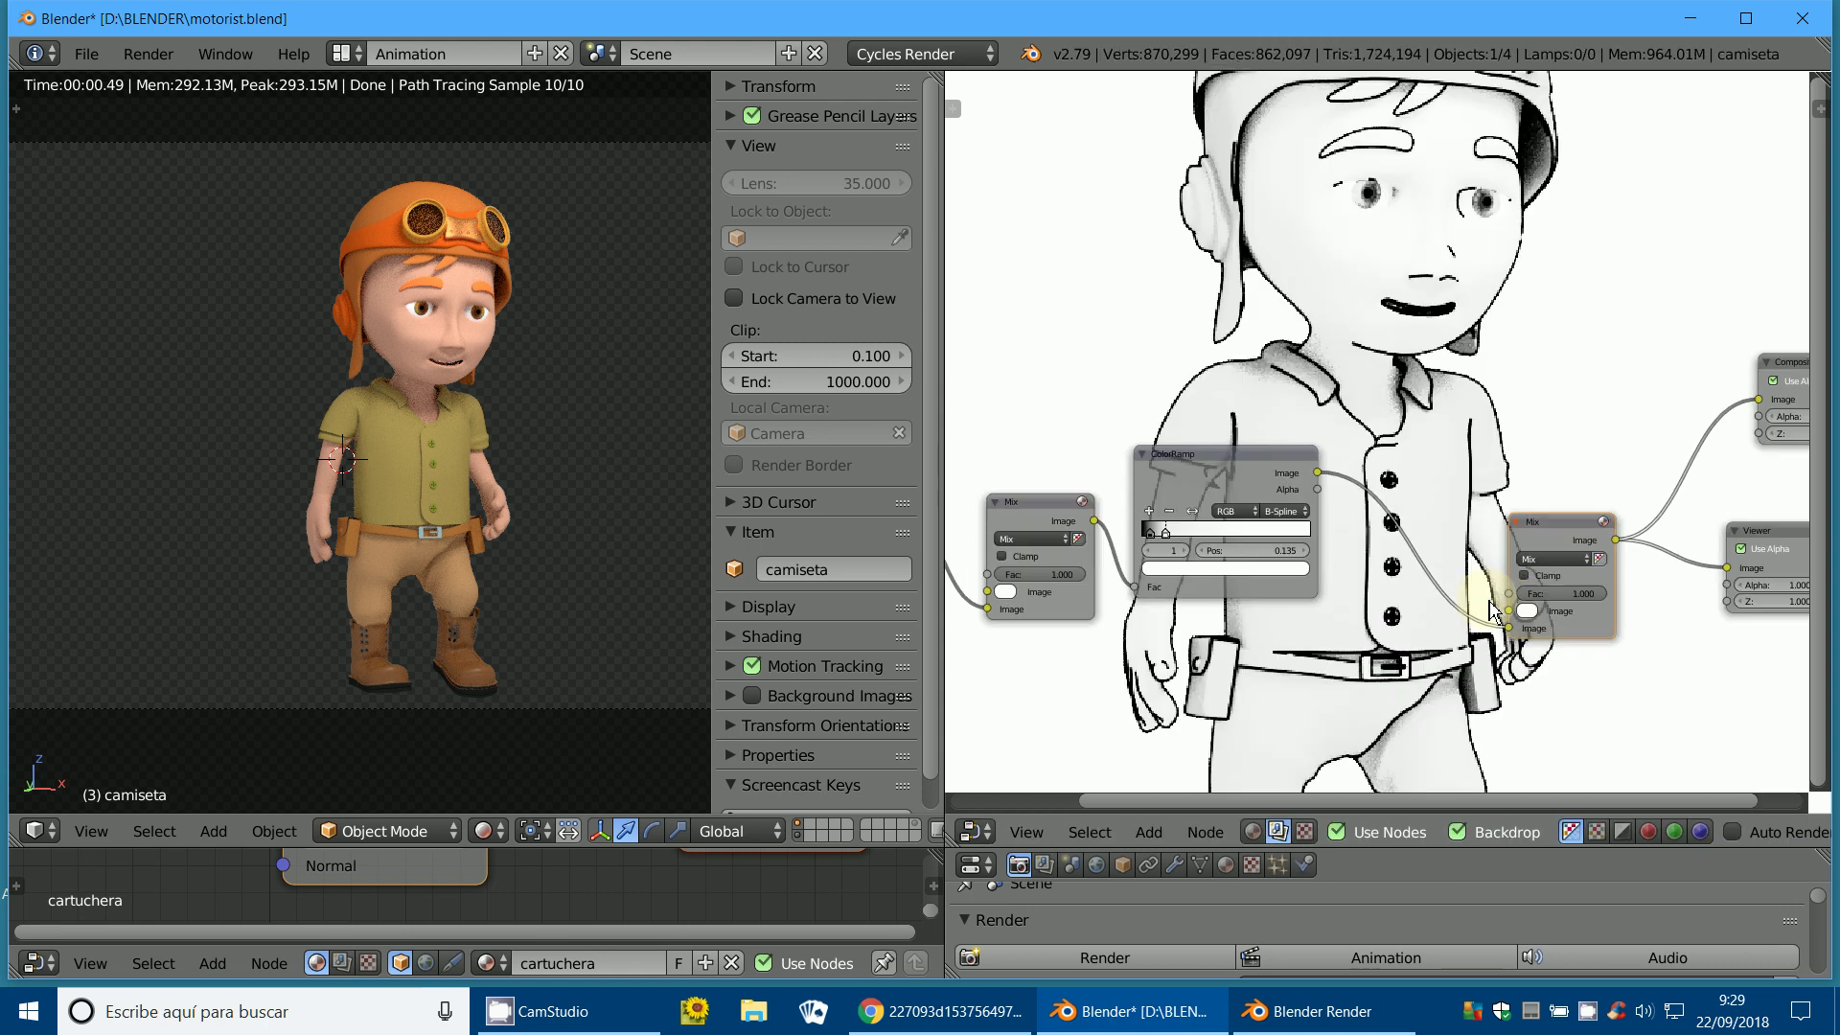
scroll(1475, 575, "up", 2)
scroll(1475, 566, "up", 1)
scroll(1473, 555, "up", 2)
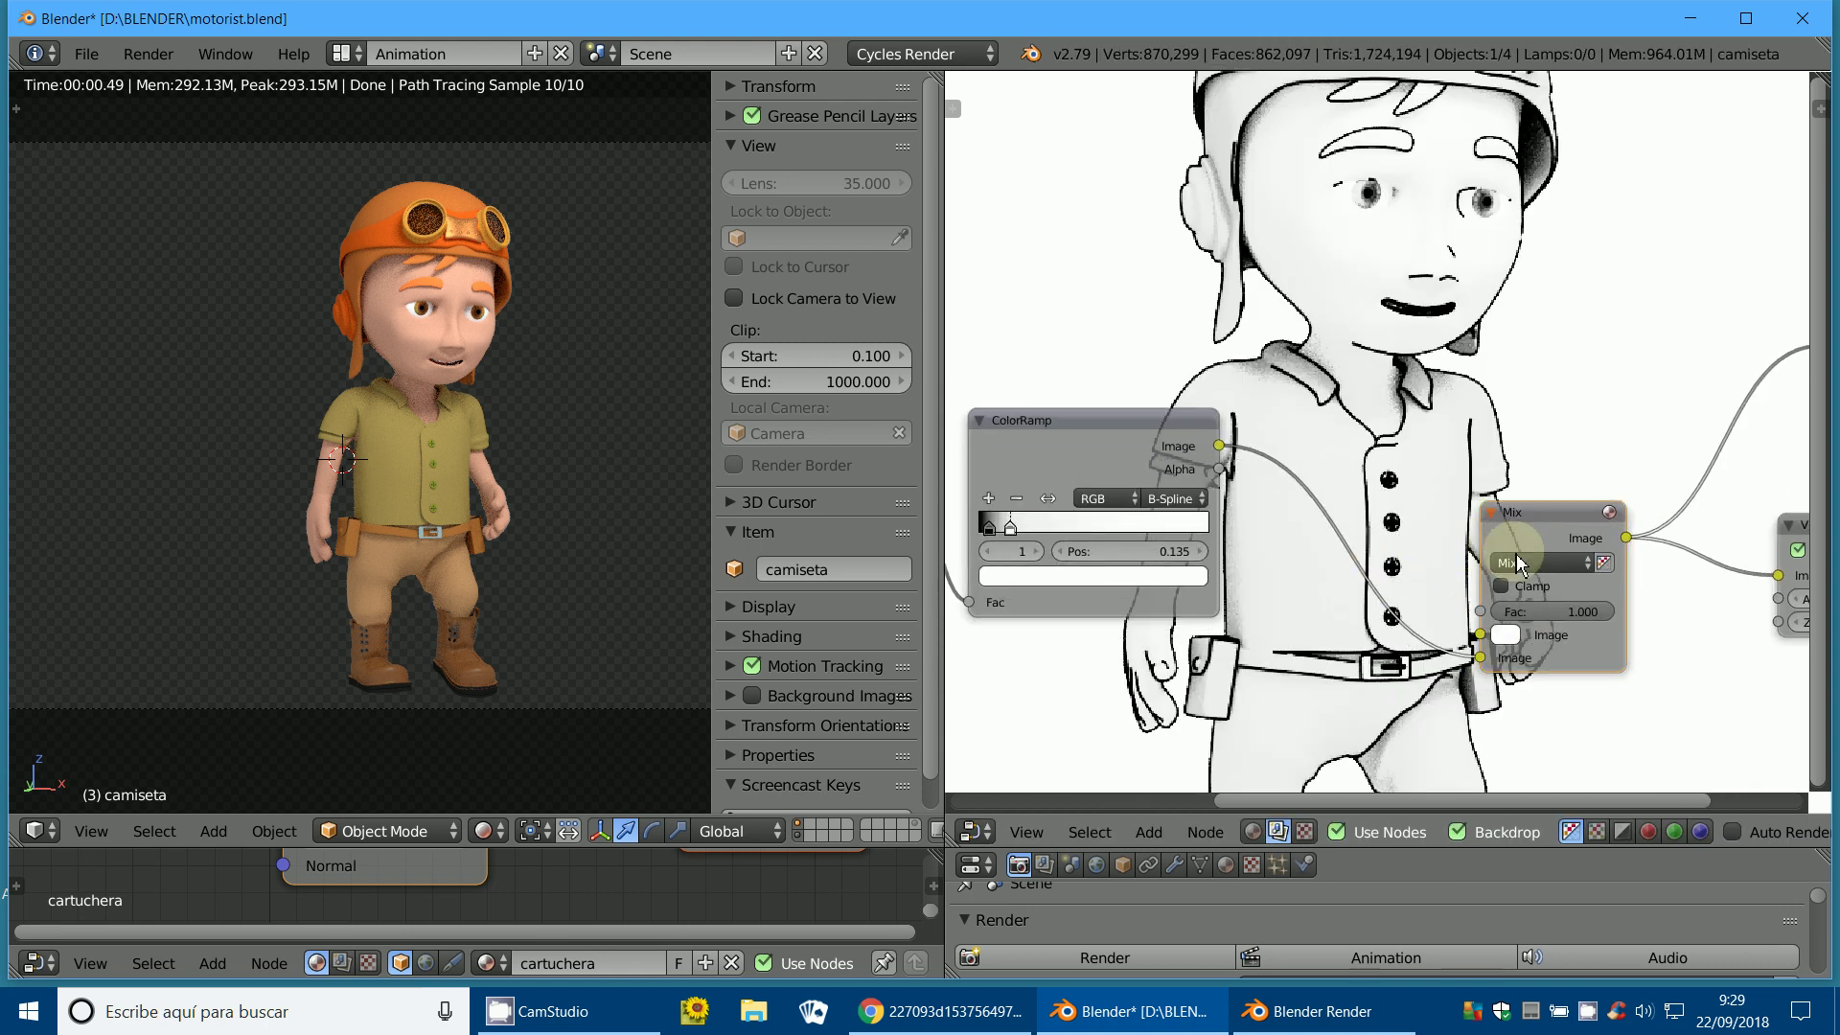
Set the new Mix node to Add blending with a deep, saturated blue, then view the render result.
left_click(1520, 565)
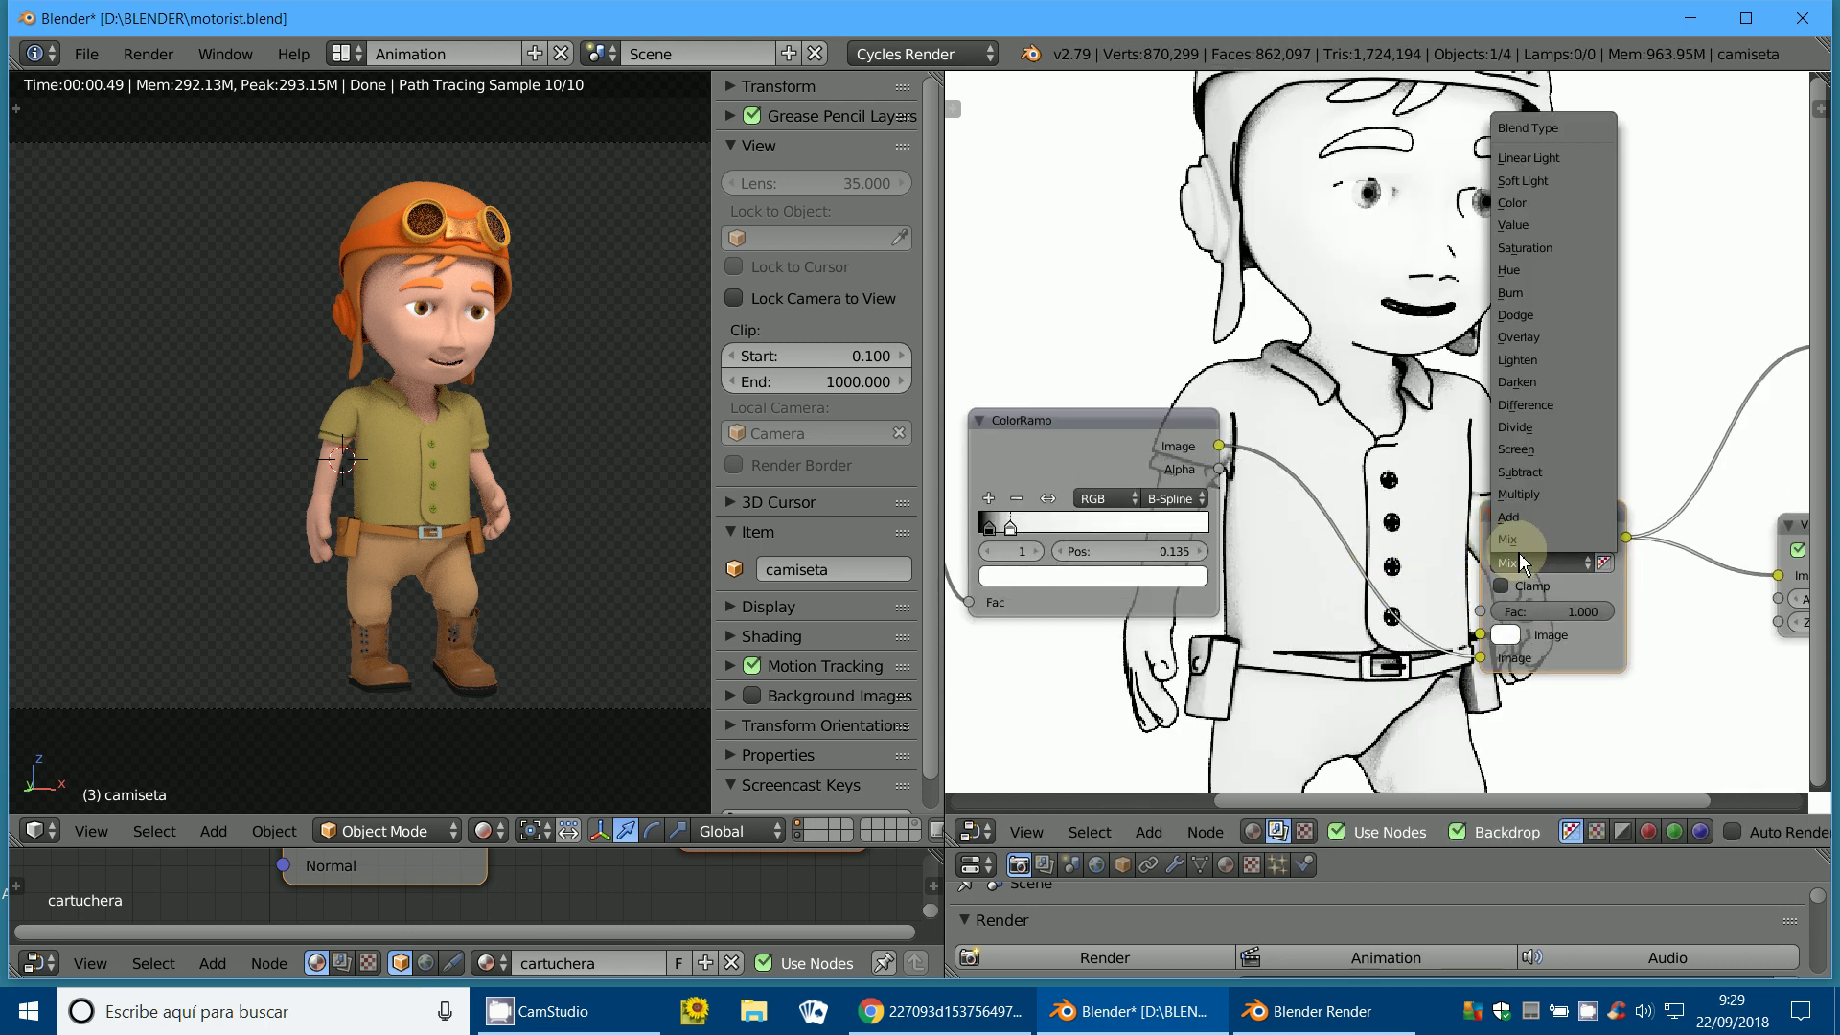
left_click(1516, 517)
left_click(1504, 635)
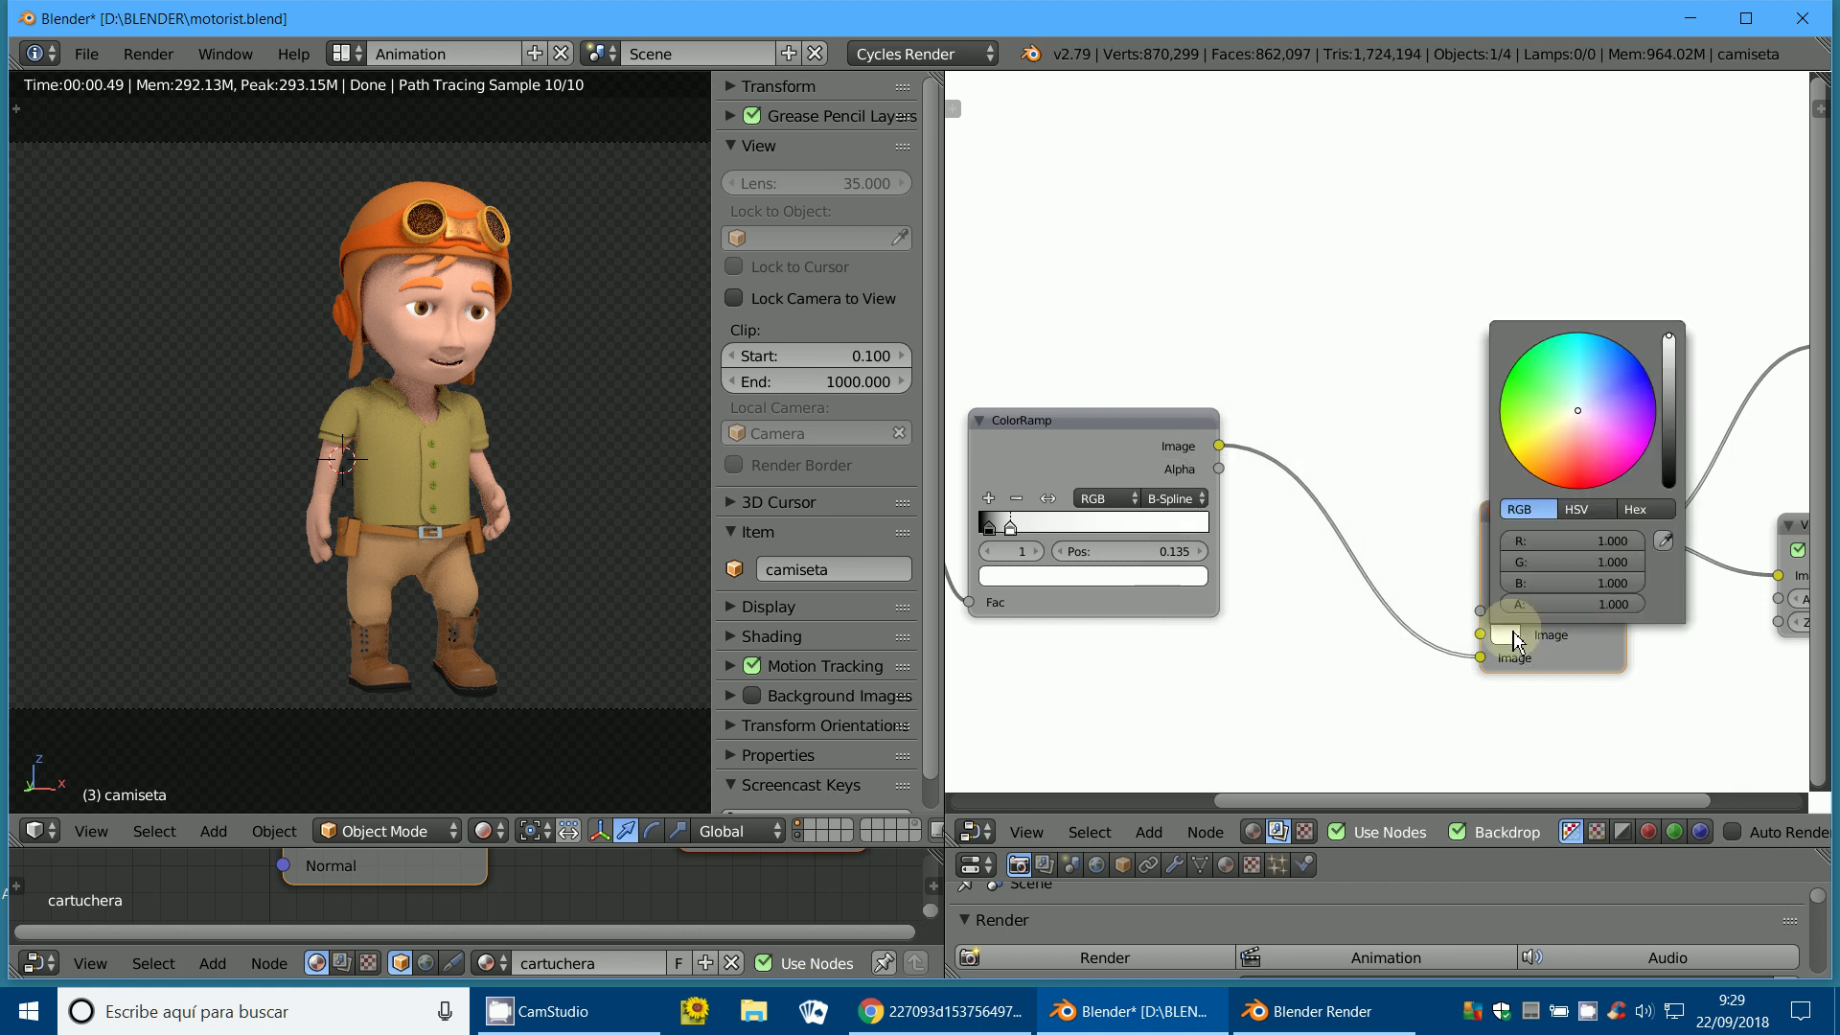
left_click(1621, 365)
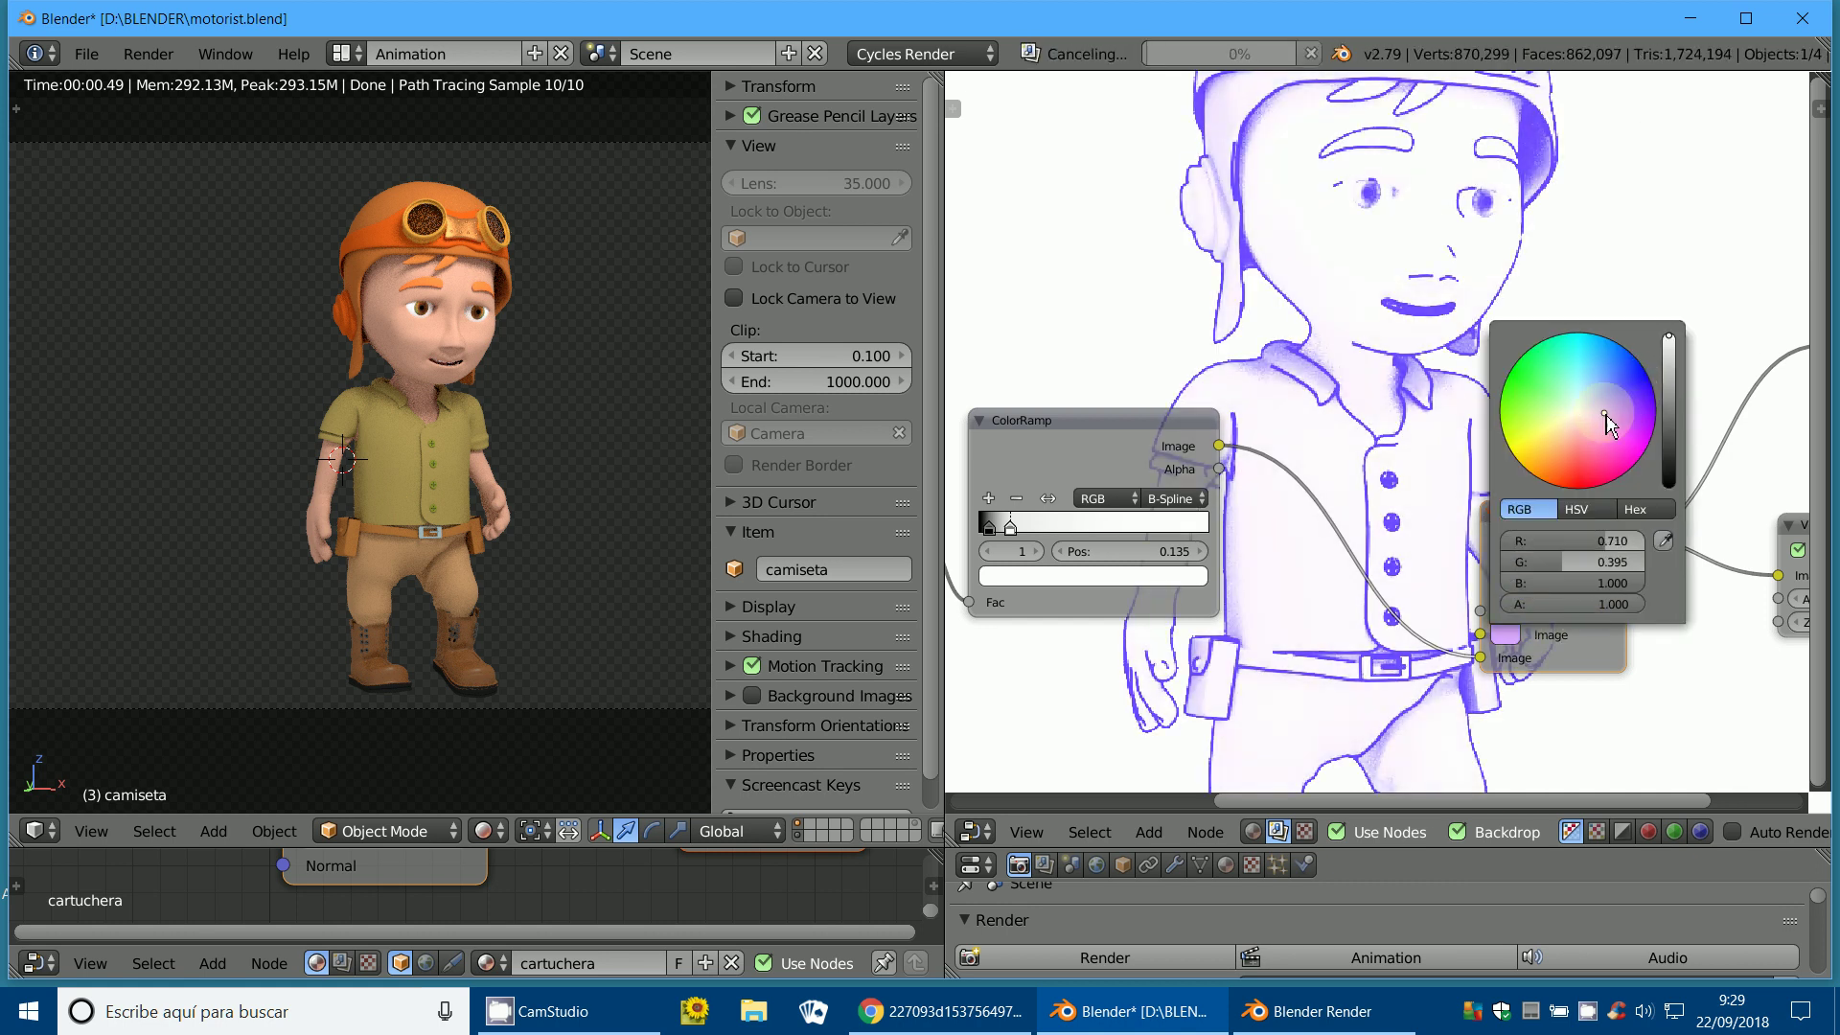
left_click(1622, 331)
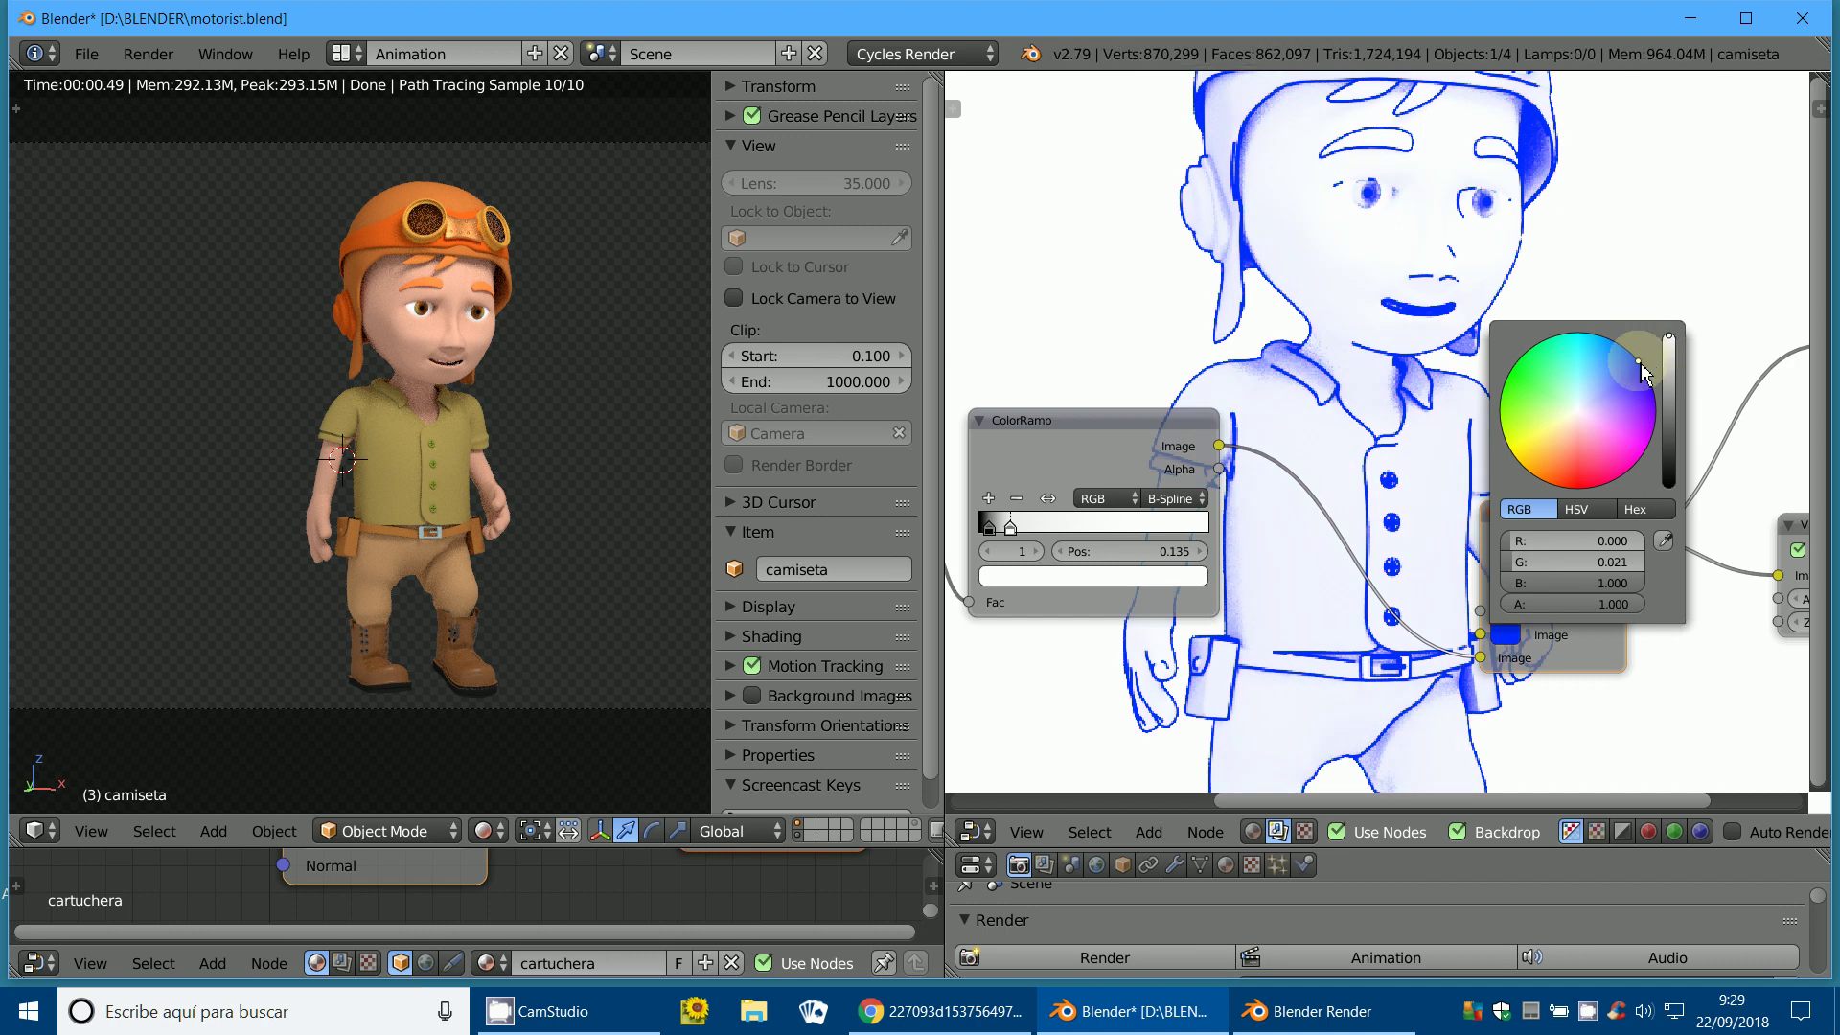
scroll(1318, 596, "down", 2)
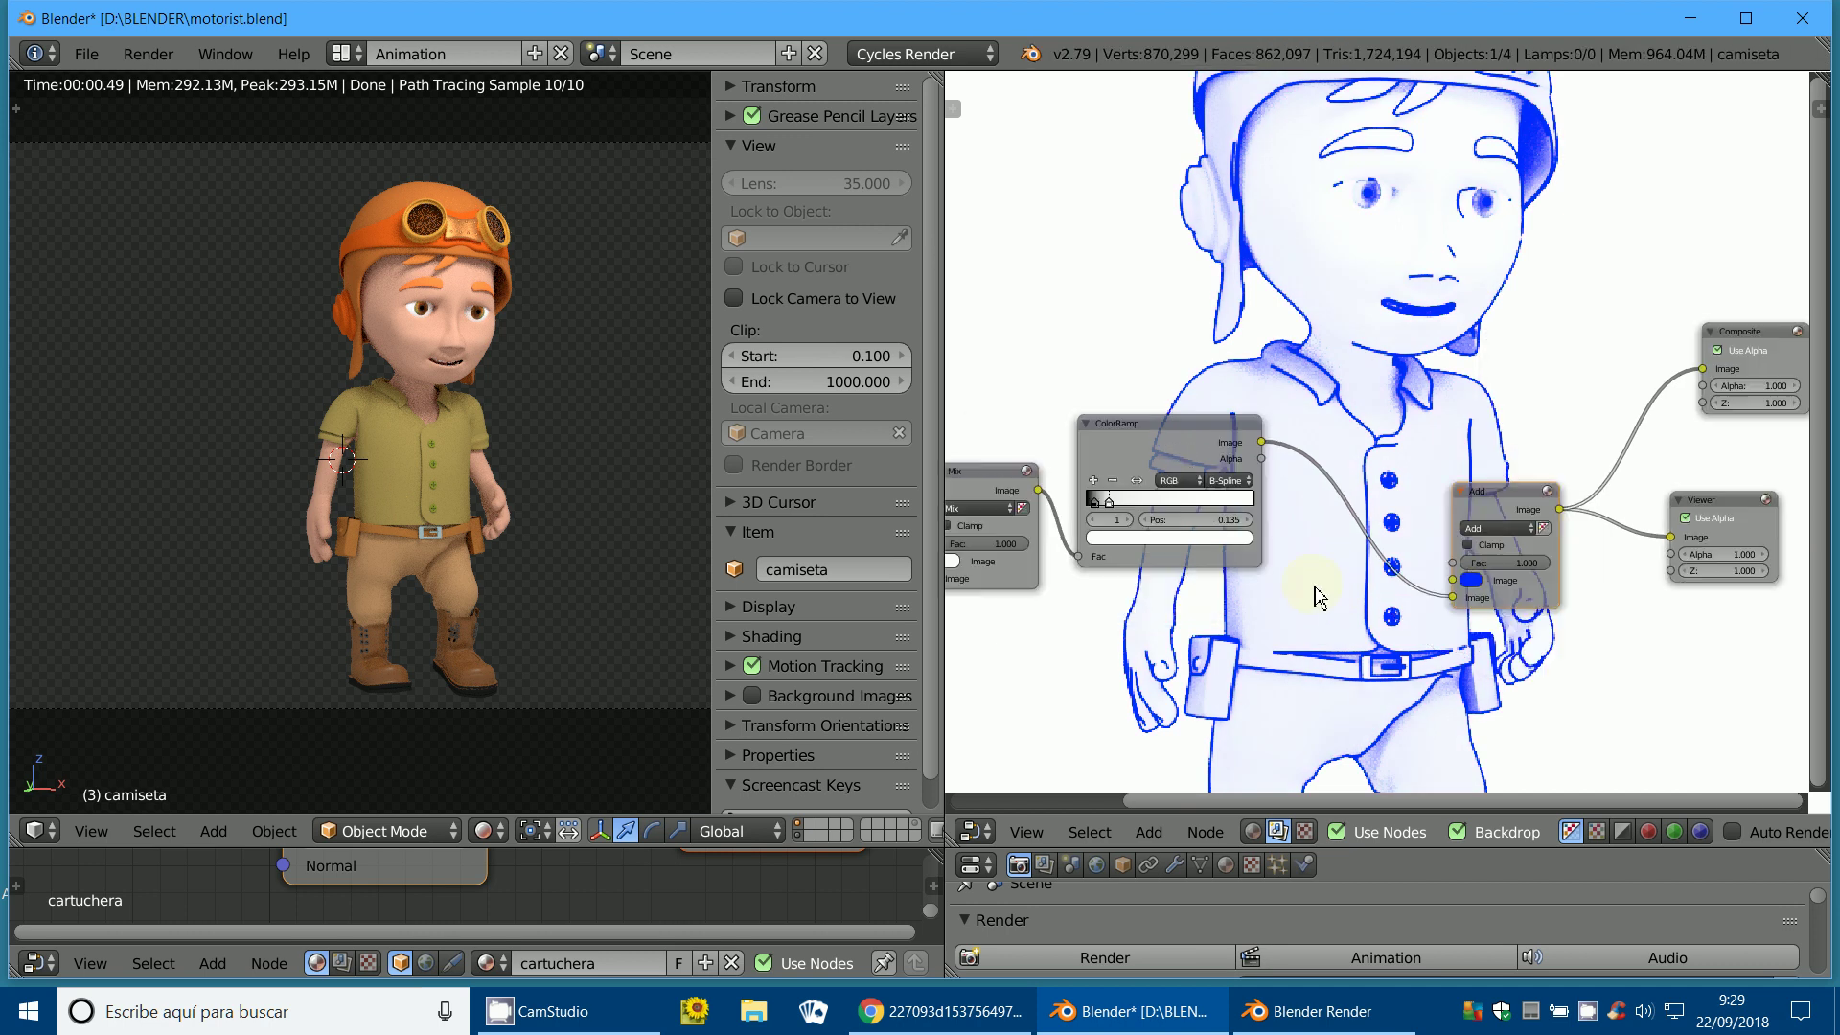
left_click(1296, 1021)
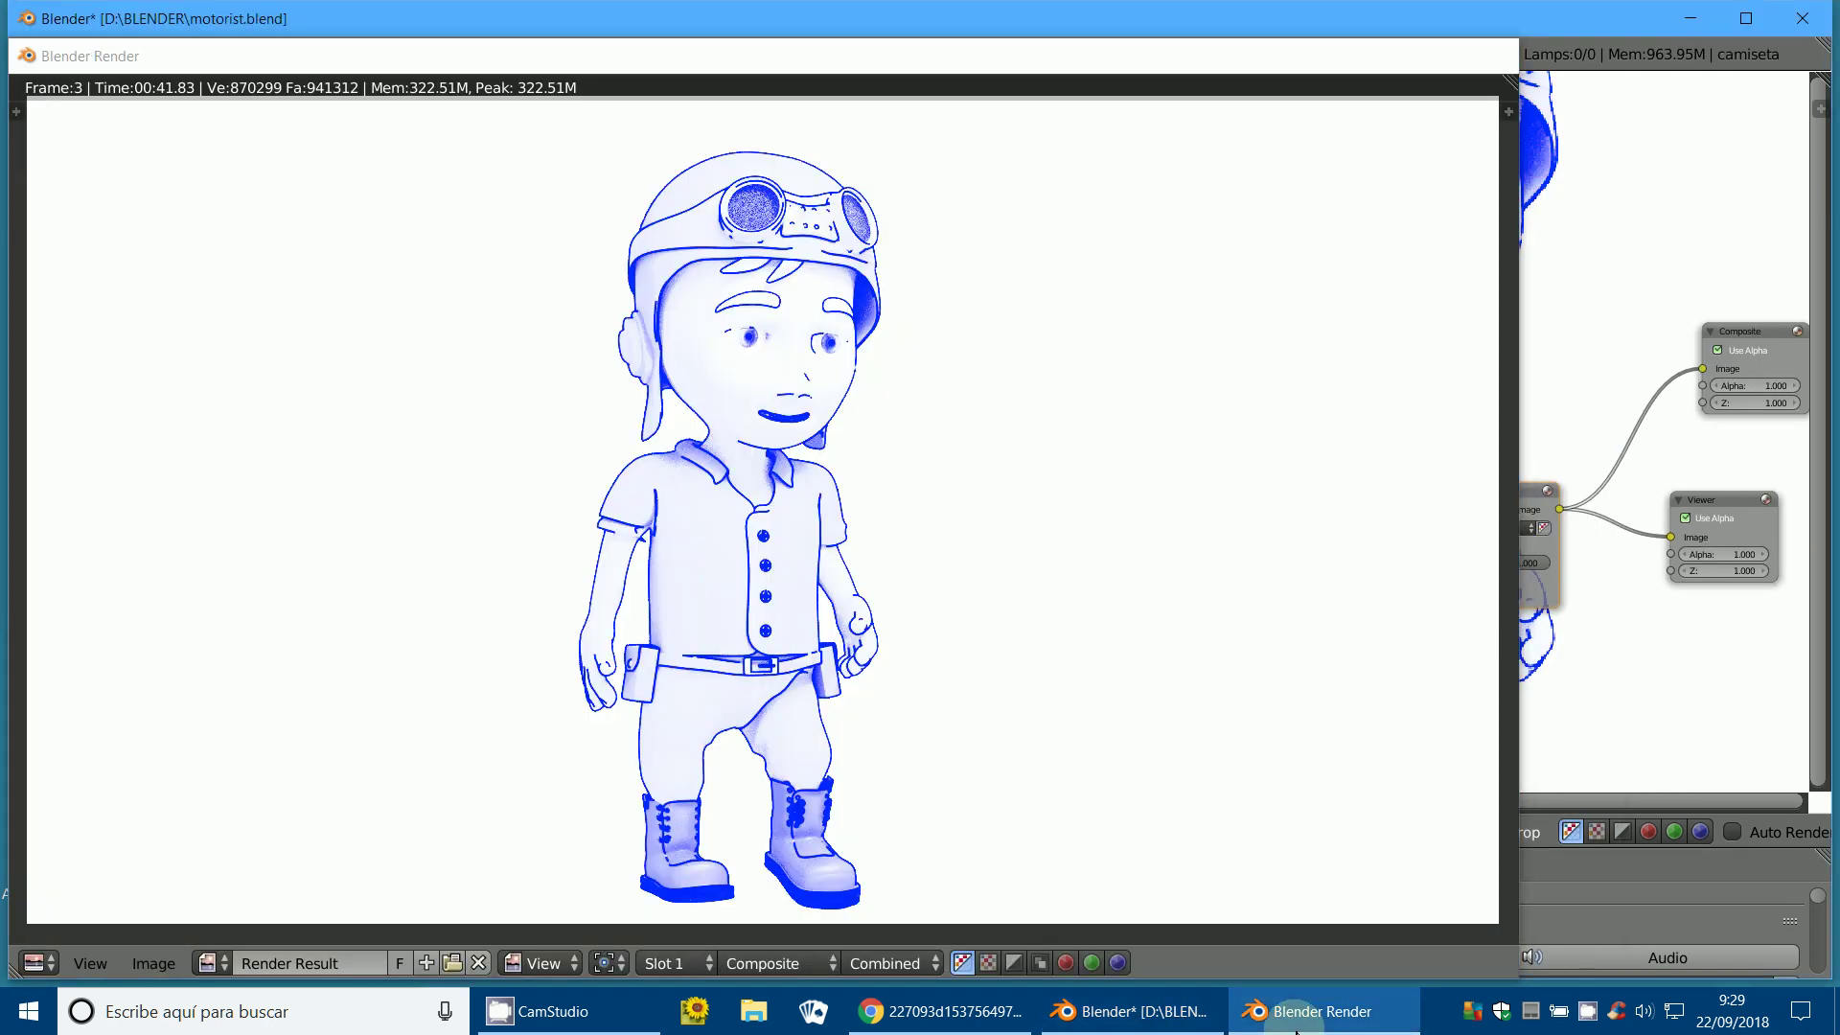
left_click(1295, 1025)
scroll(1442, 560, "up", 2)
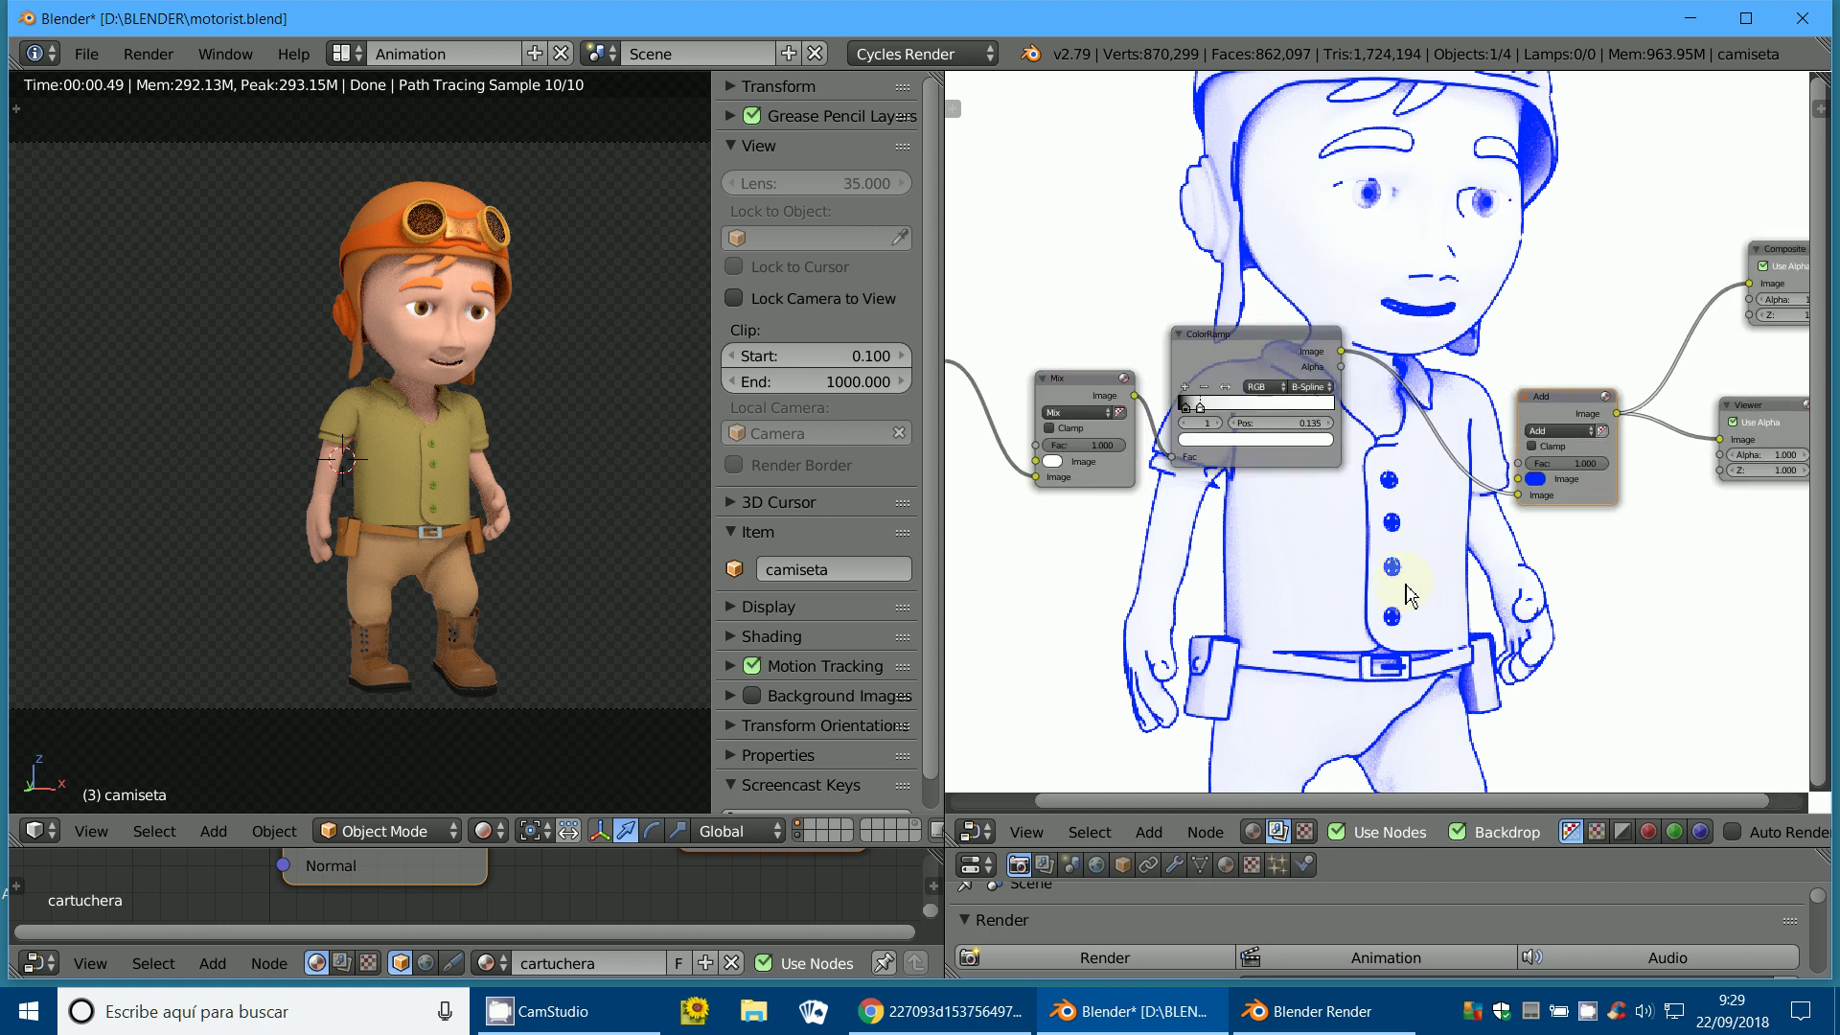
scroll(1409, 600, "up", 1)
scroll(1241, 369, "up", 1)
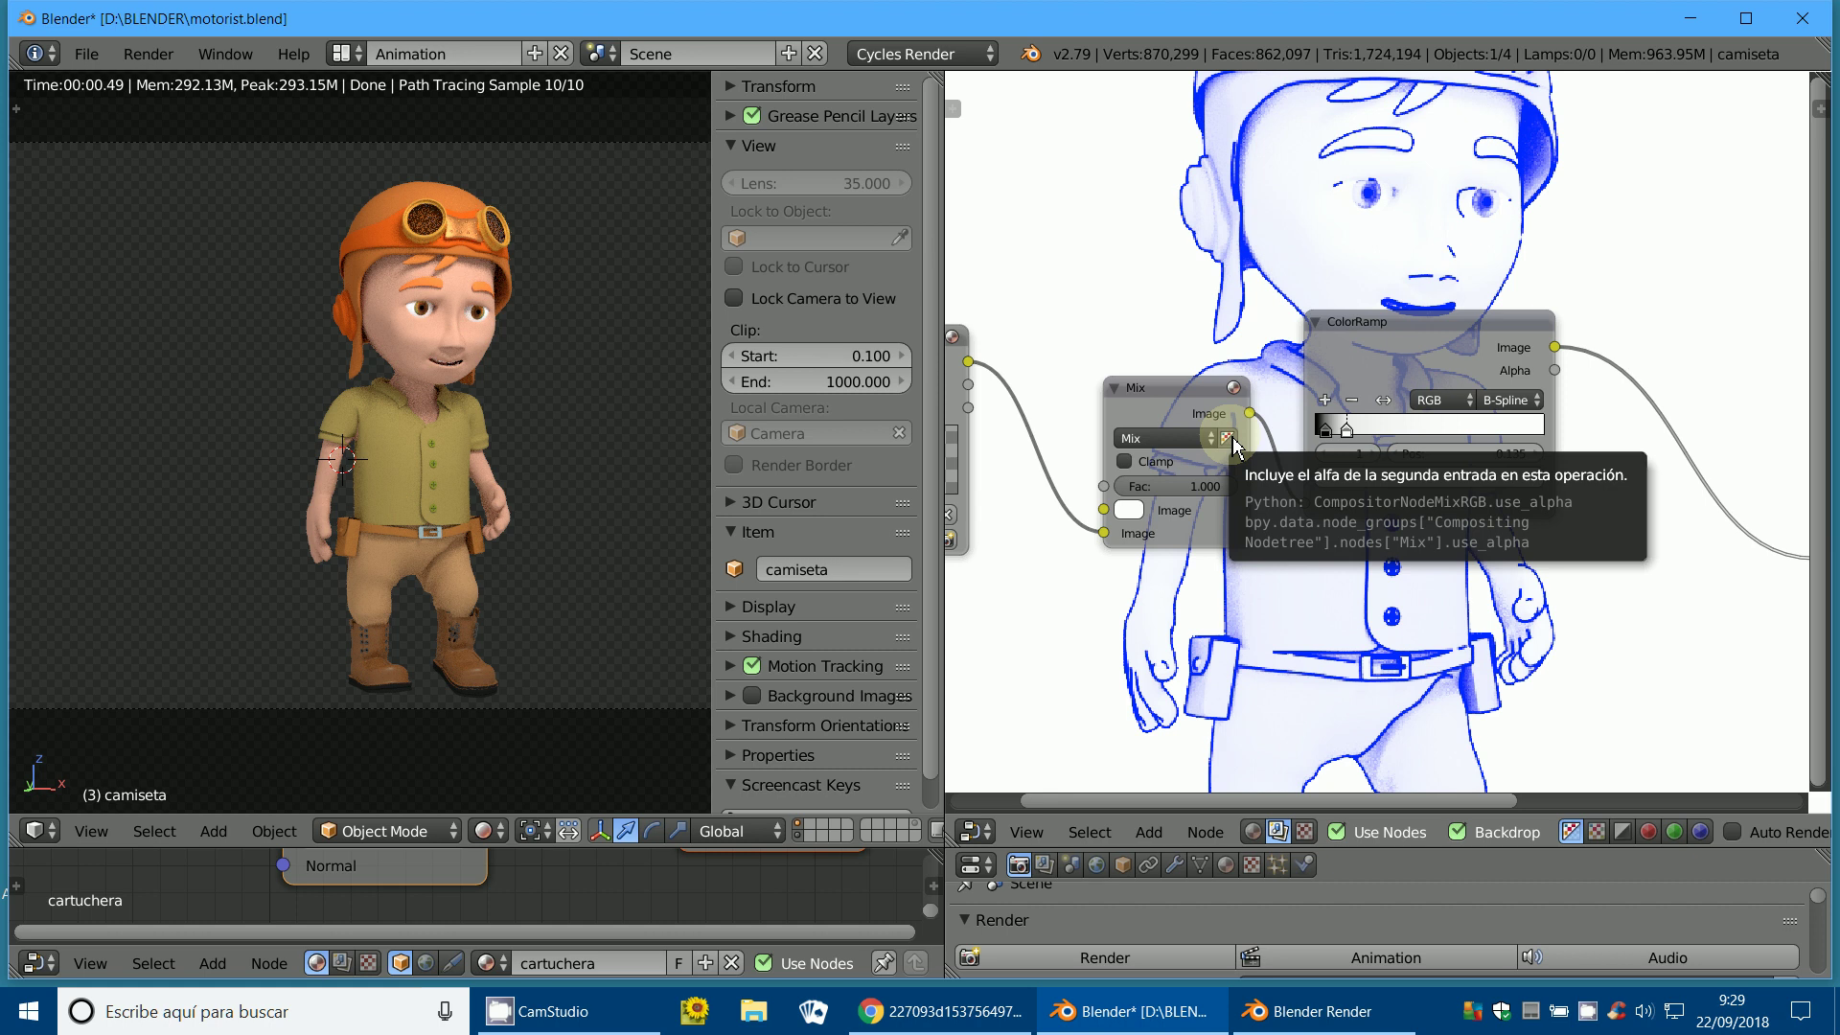
Slide the ColorRamp's white and black stops near position 0.0 for crisp blue line art.
scroll(1395, 429, "down", 1)
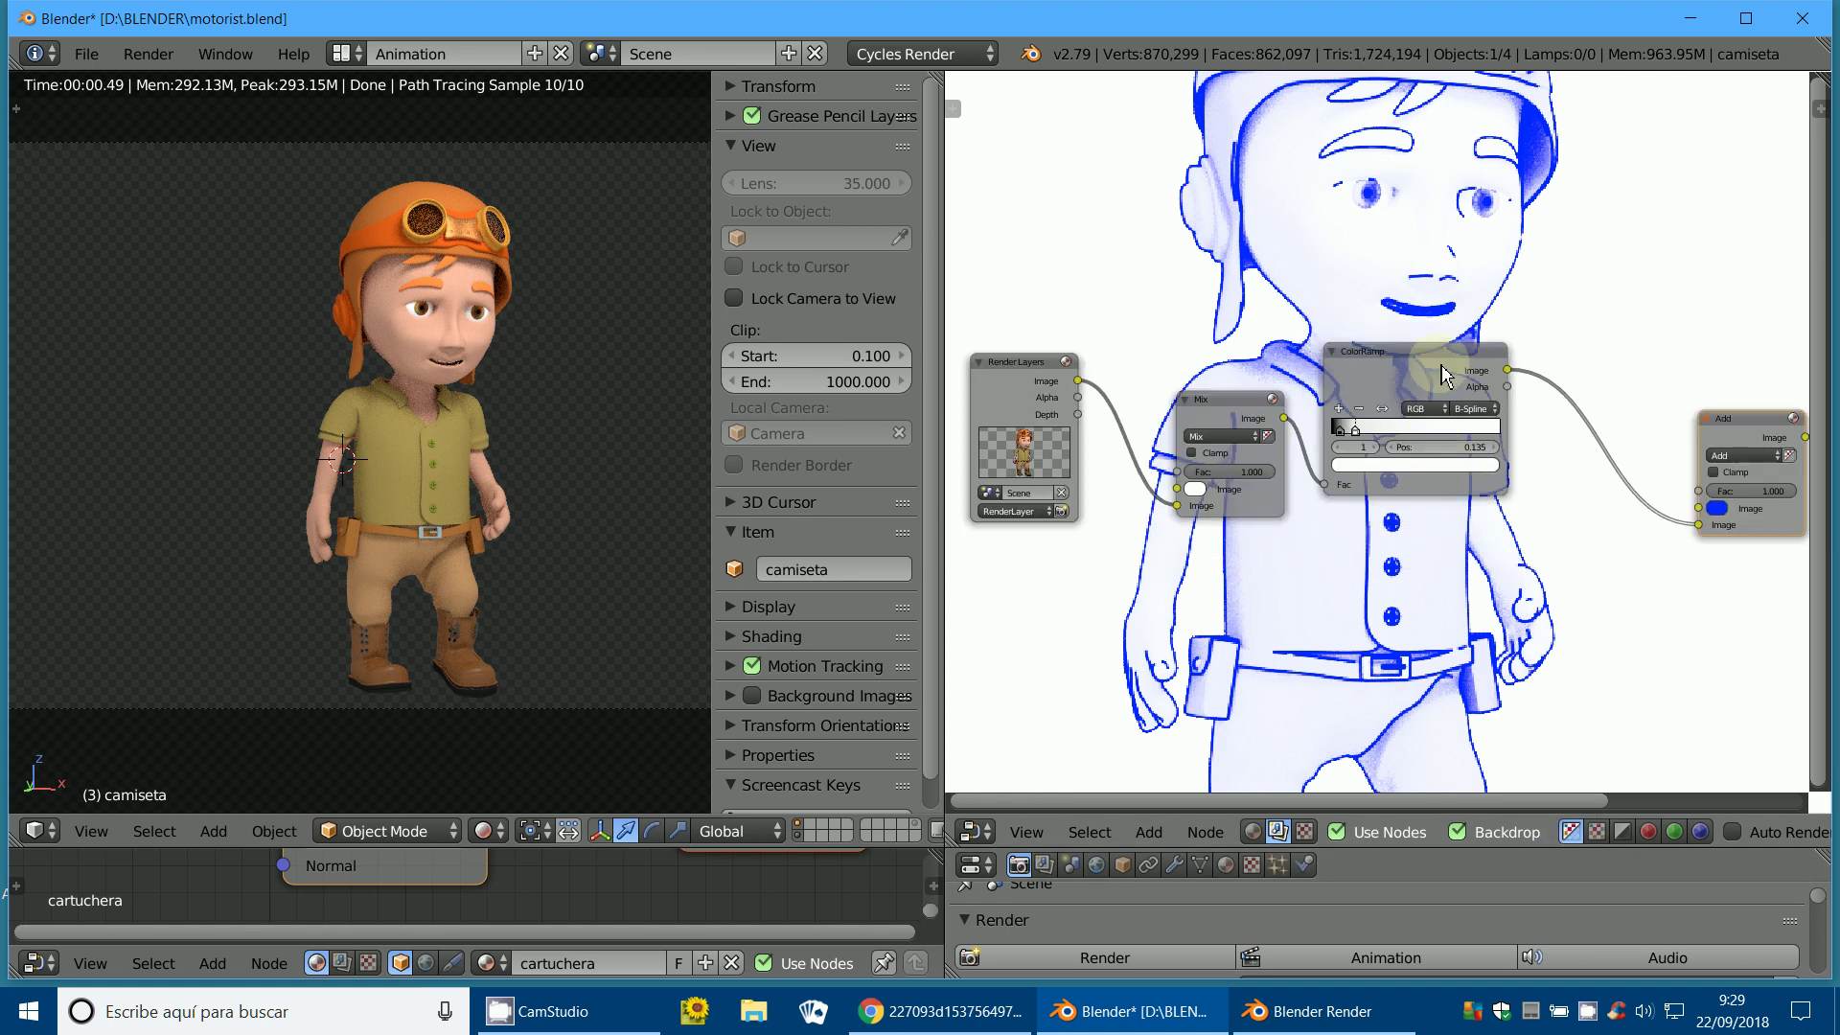
left_click_drag(1395, 394, 1440, 384)
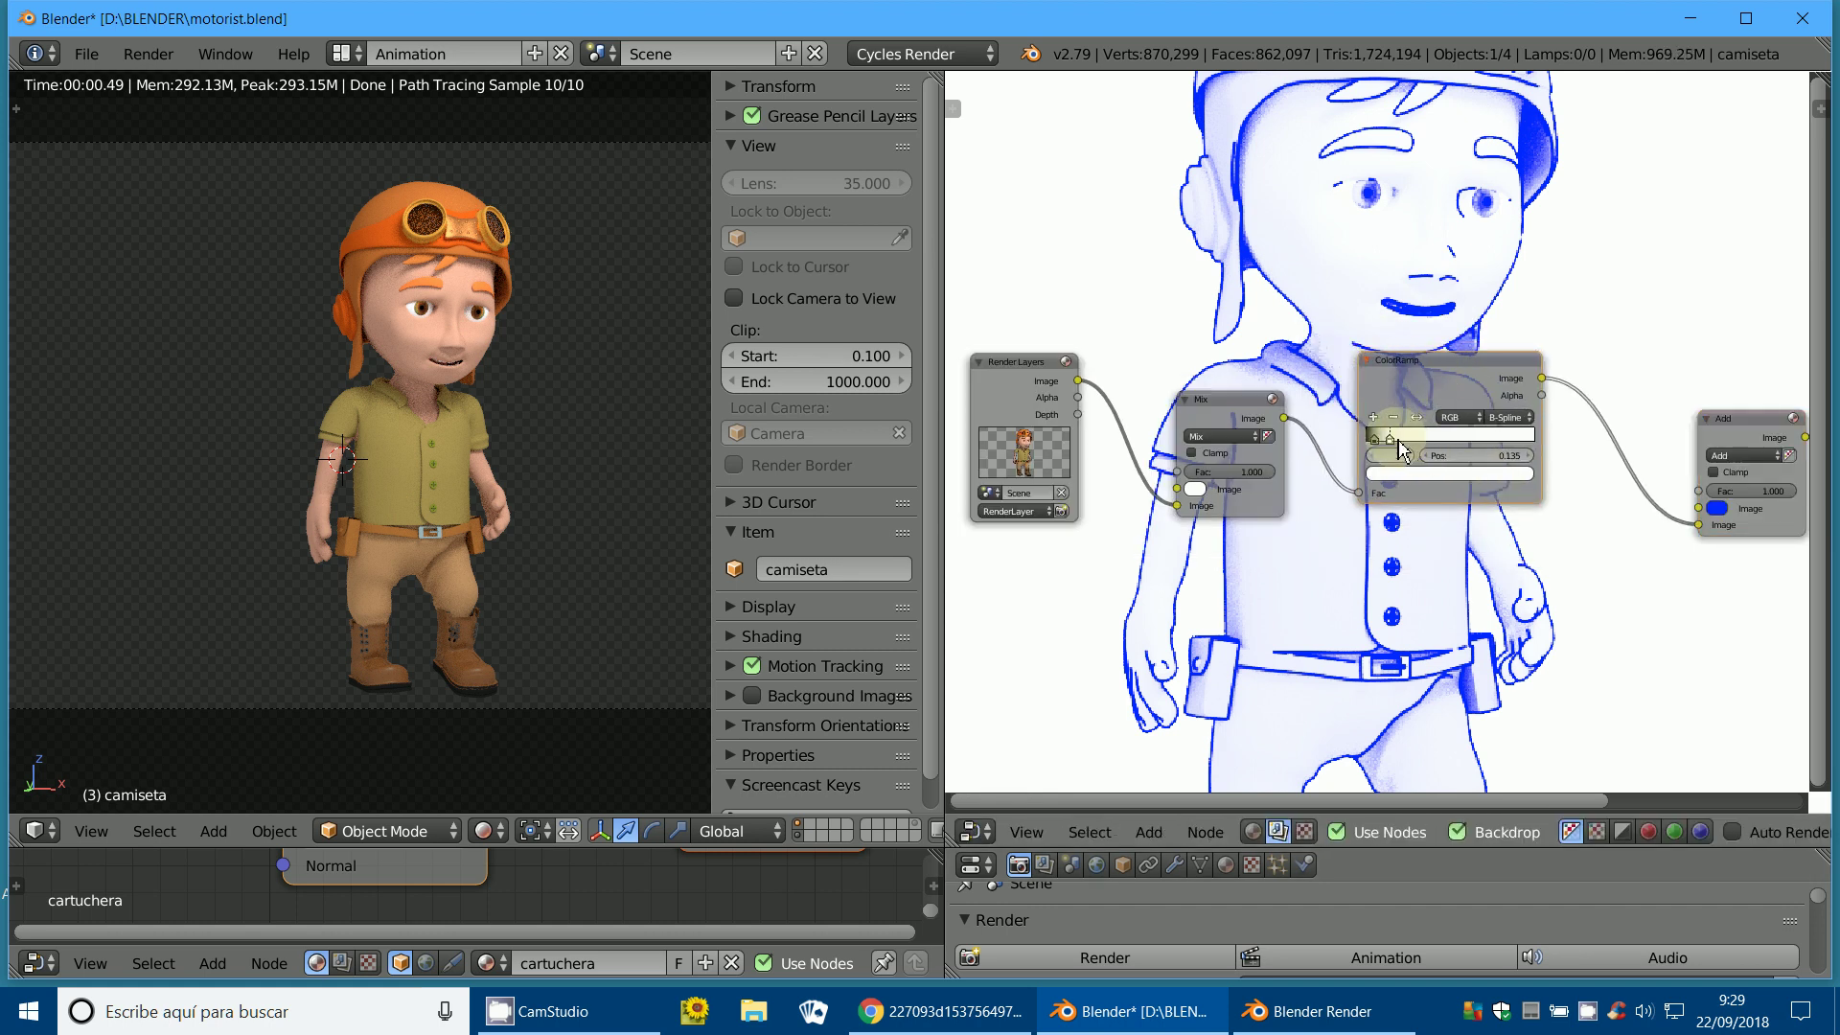
left_click_drag(1399, 448, 1419, 460)
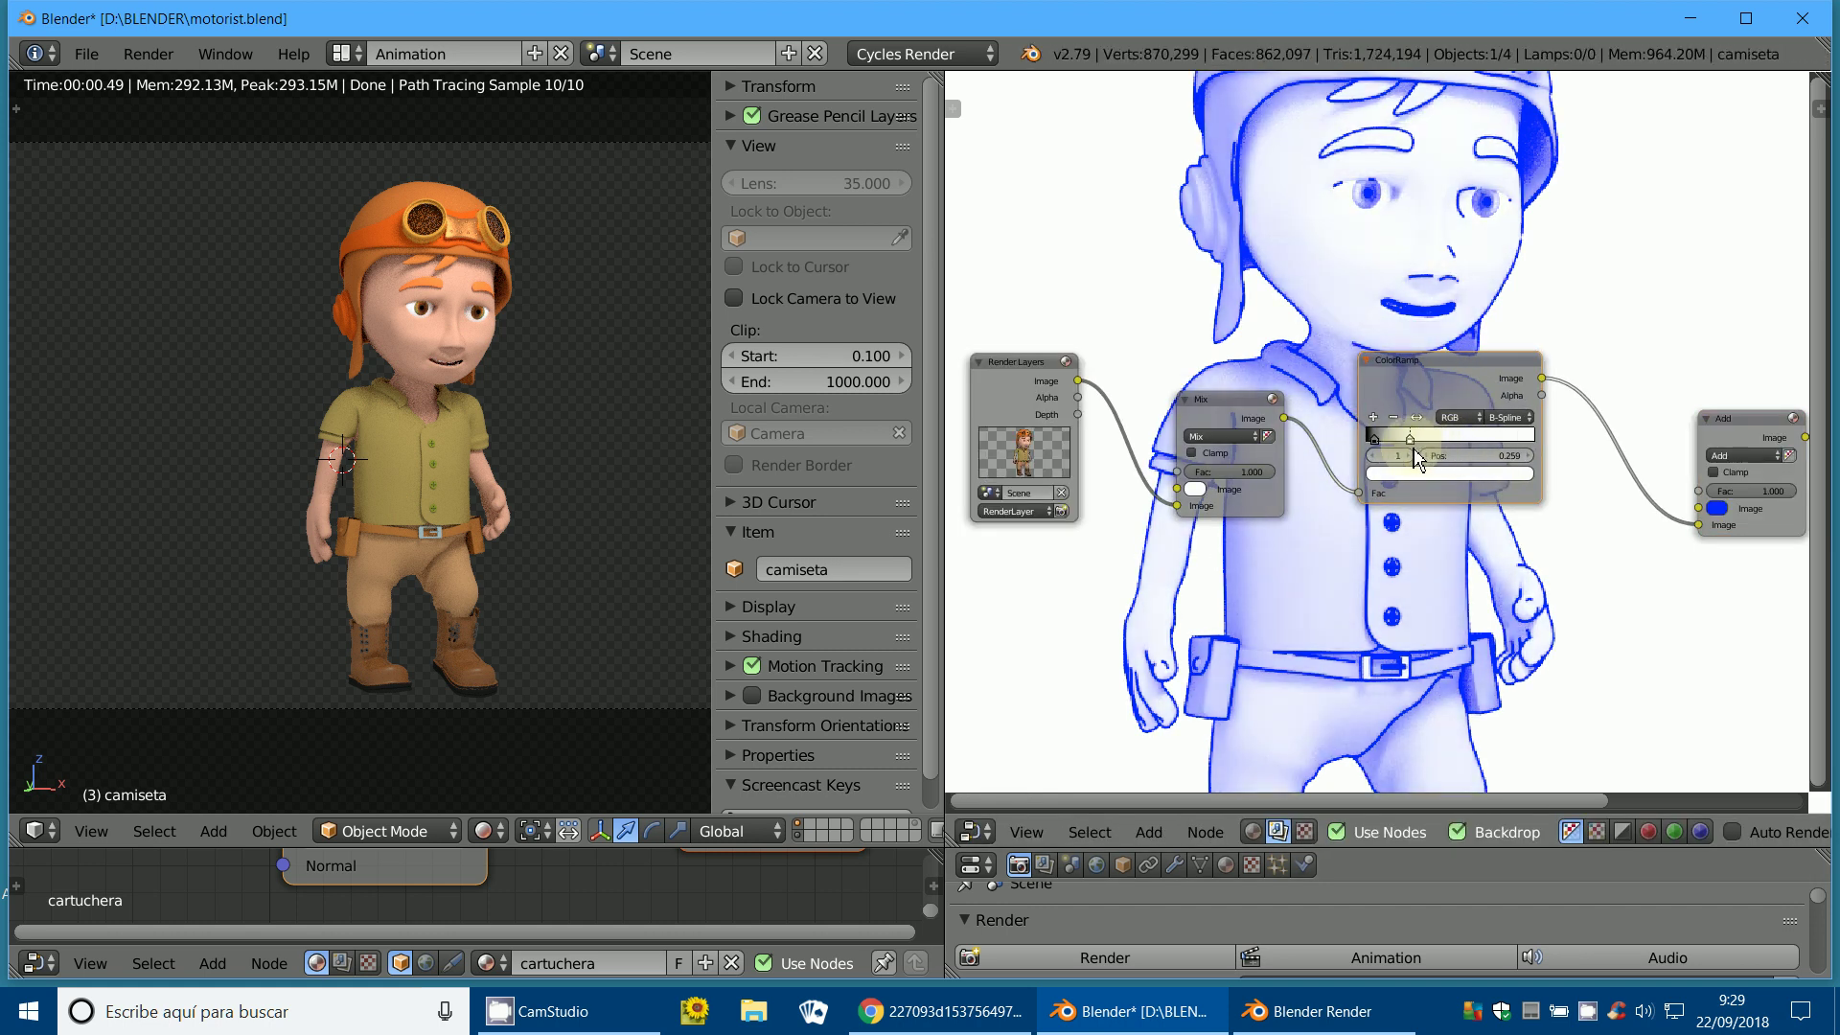
left_click(1382, 454)
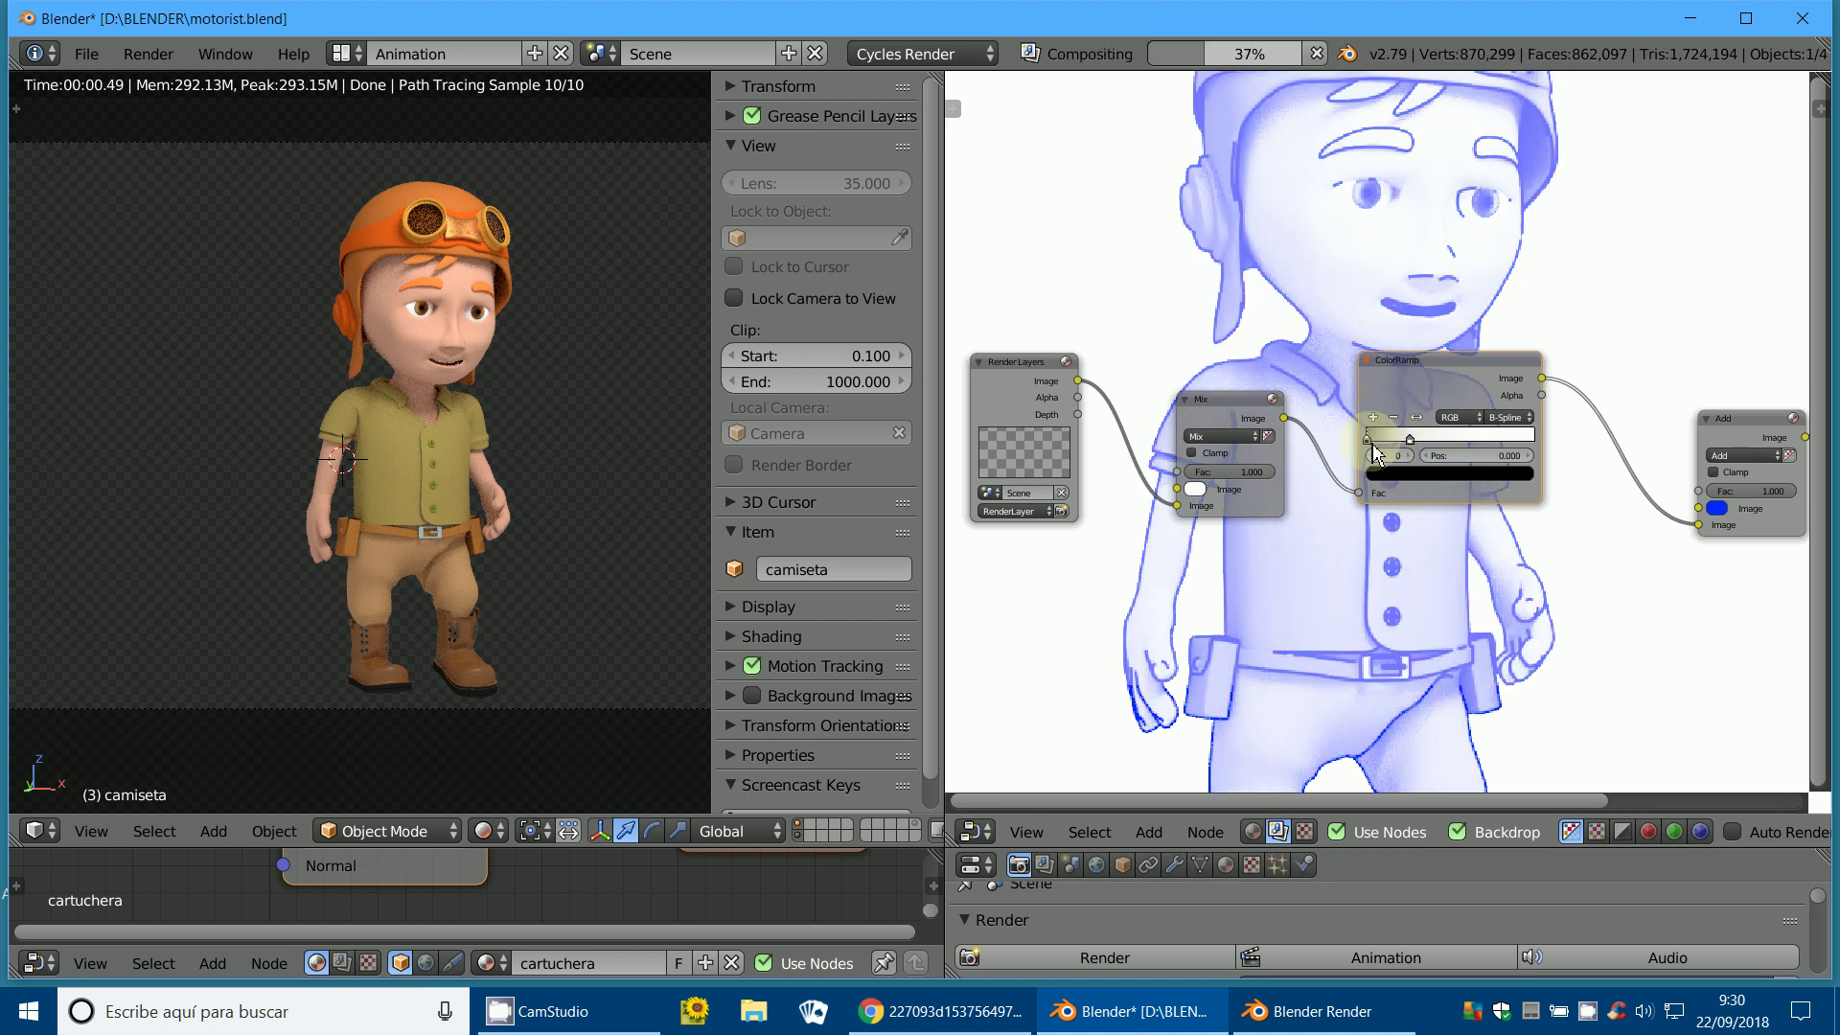
left_click_drag(1409, 441, 1370, 443)
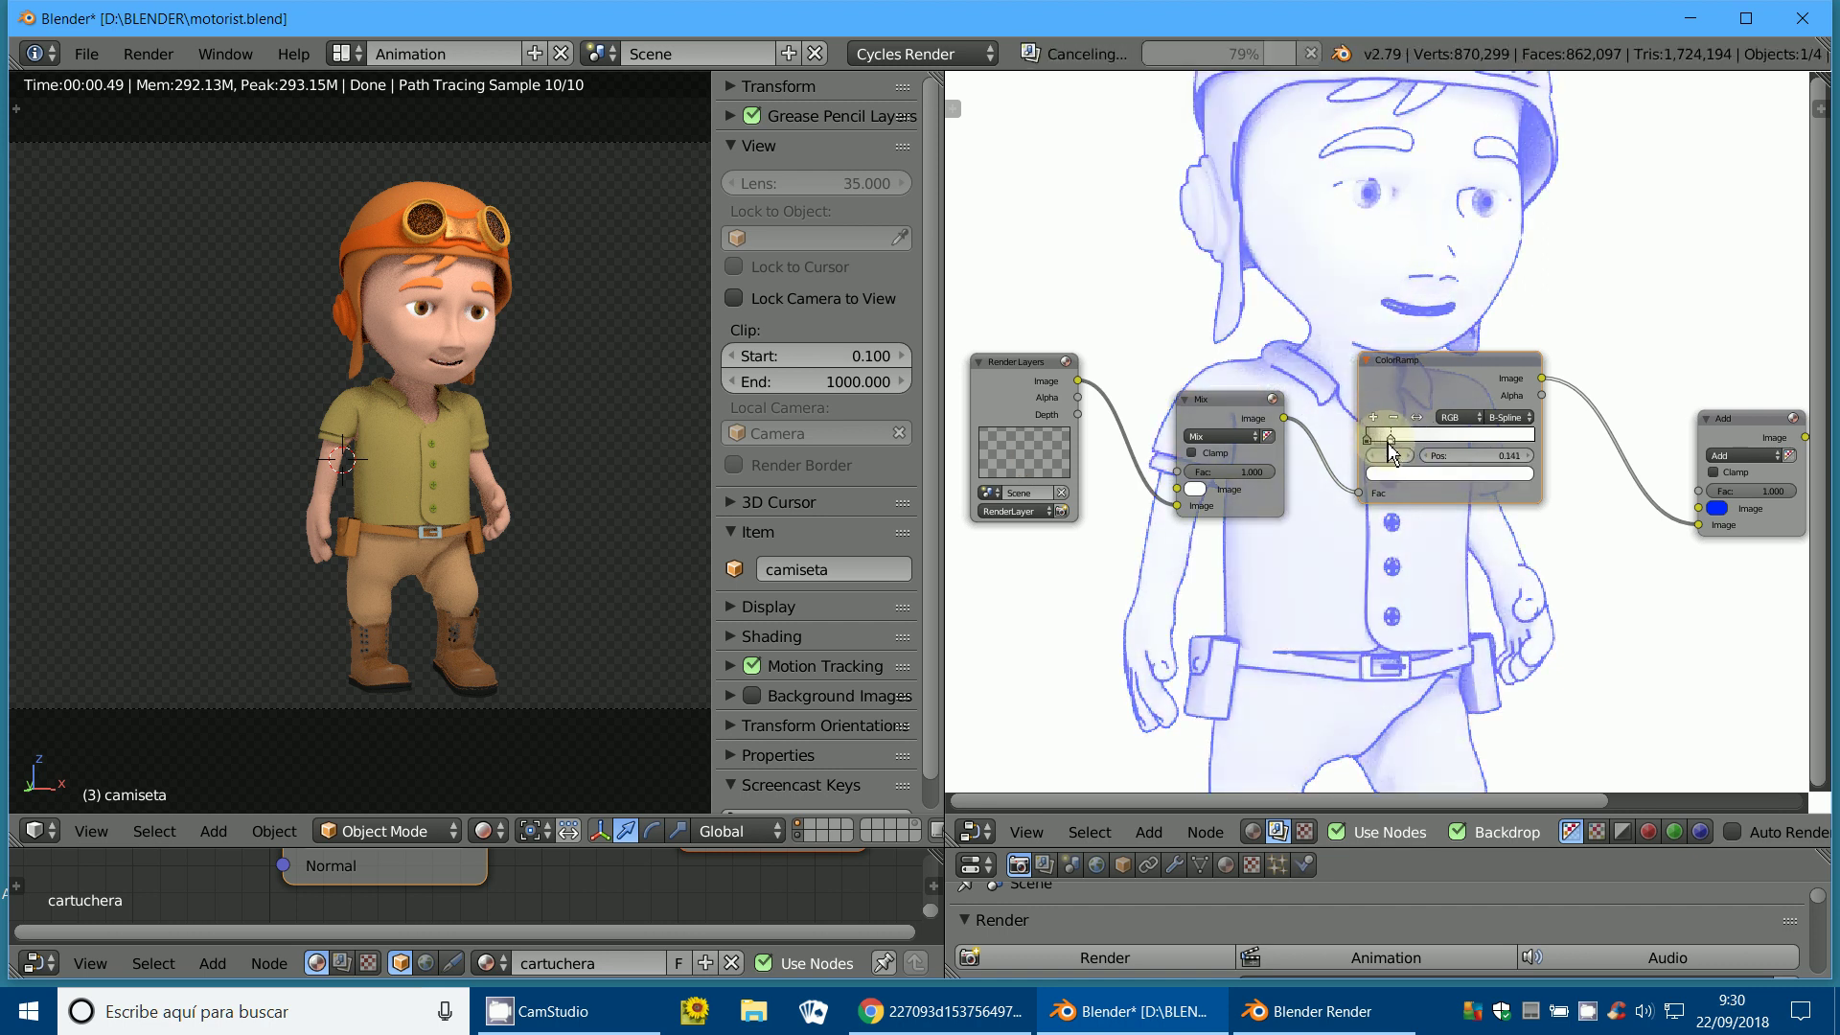
left_click_drag(1371, 445, 1380, 452)
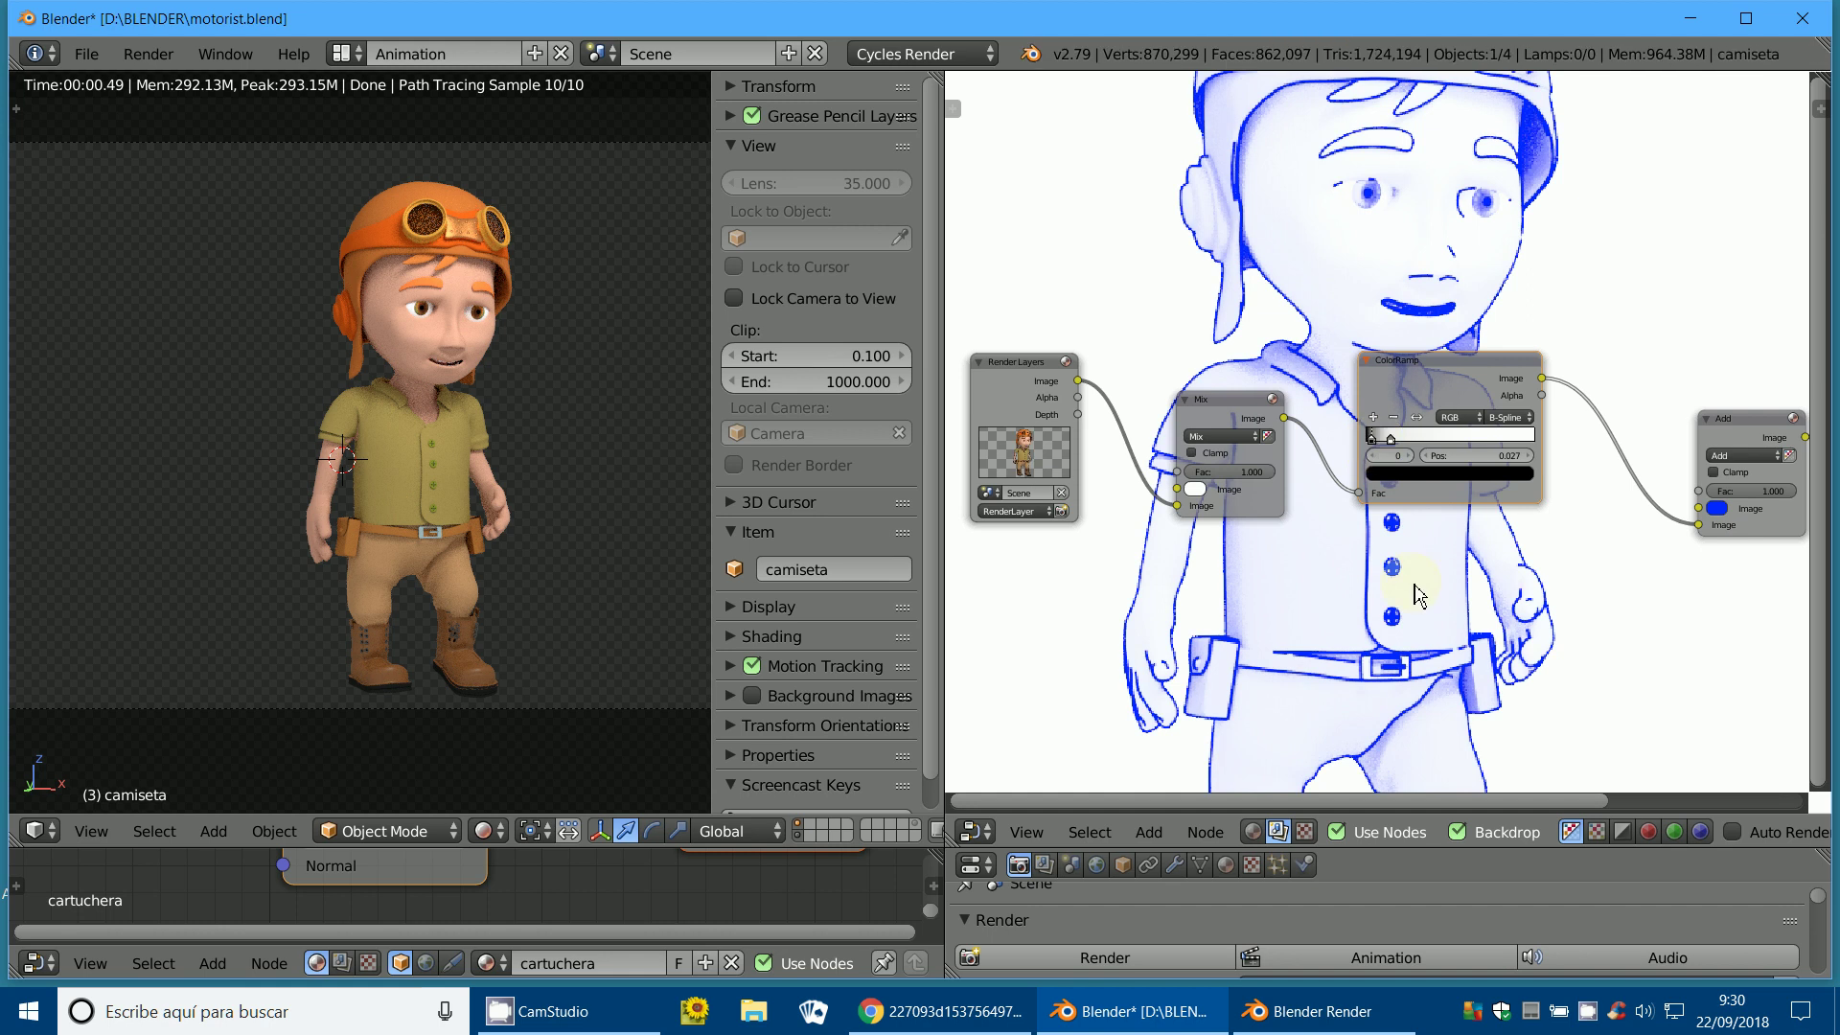